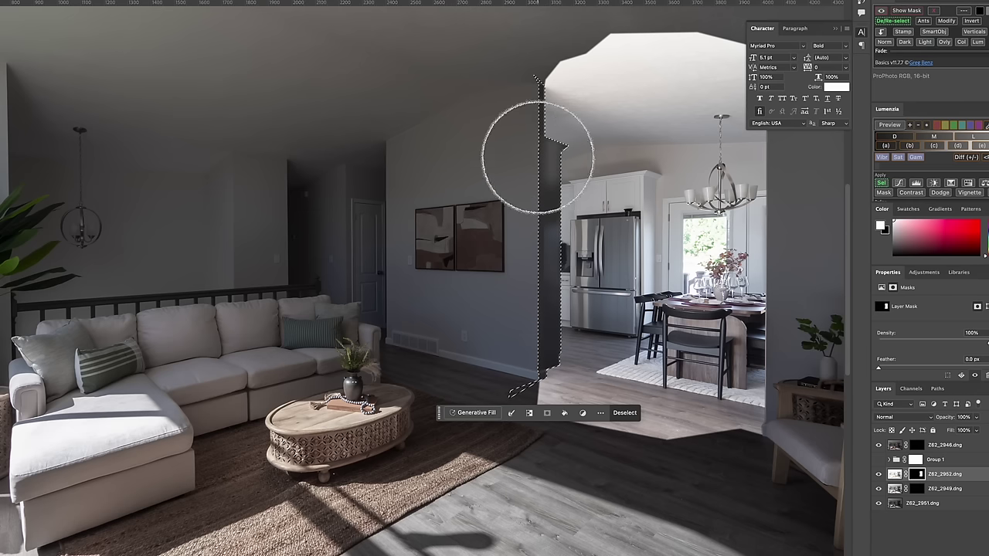
- Reveal the brighter exposure inside the selected wall end by painting white on the Z62_2952 mask with a larger brush, and deselect
key("bracketright")
key("bracketright")
key("bracketright")
key("bracketright")
key("bracketright")
key("bracketright")
key("bracketright")
key("bracketright")
mouse_move(542, 115)
left_mouse_down()
mouse_move(546, 141)
mouse_move(552, 97)
left_mouse_up()
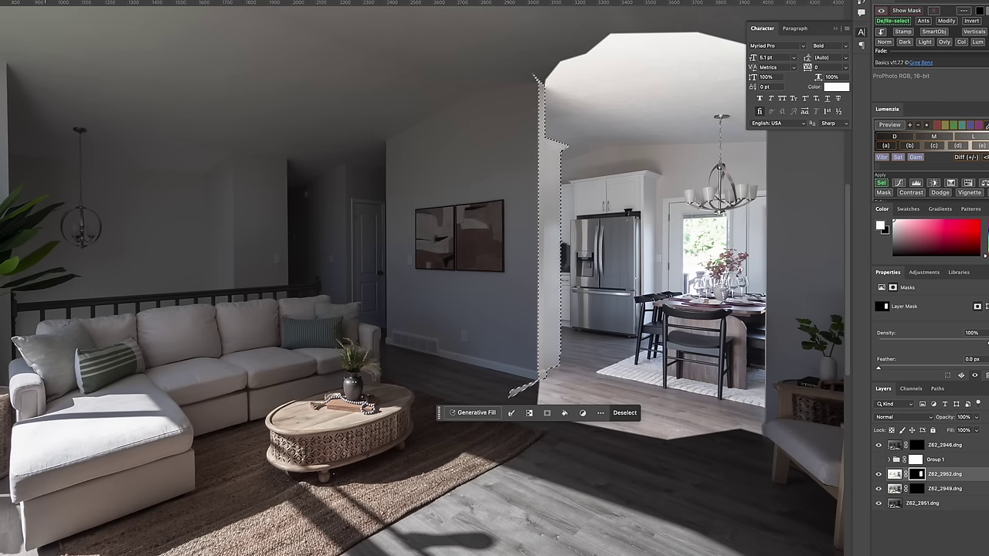
key("super+d")
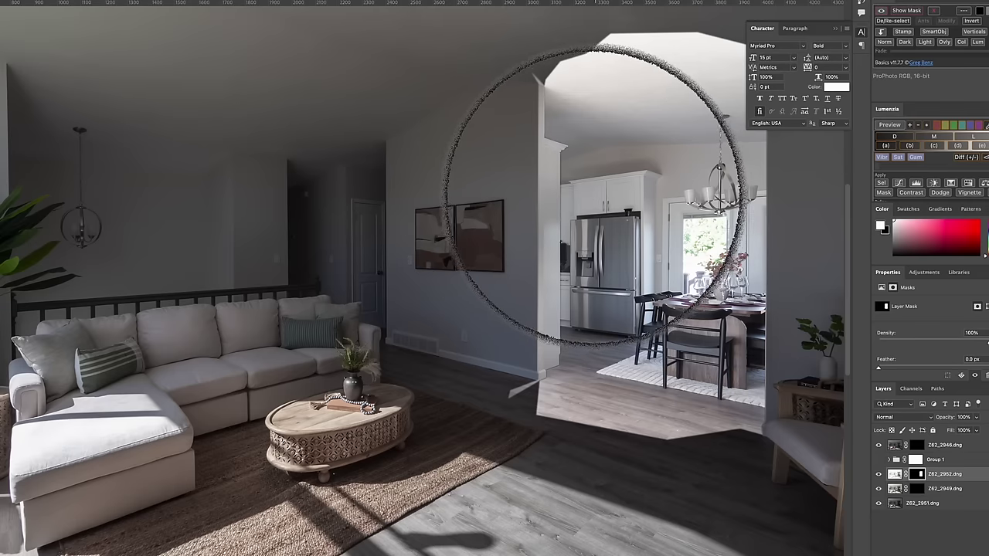
- Examine the Z62_2952 mask edge along the wall end, from the ceiling and crown moulding to the baseboard
key("bracketleft")
key("bracketleft")
key("bracketleft")
key("bracketleft")
key("bracketleft")
key("bracketleft")
key("bracketleft")
key("bracketleft")
key("bracketleft")
key("bracketleft")
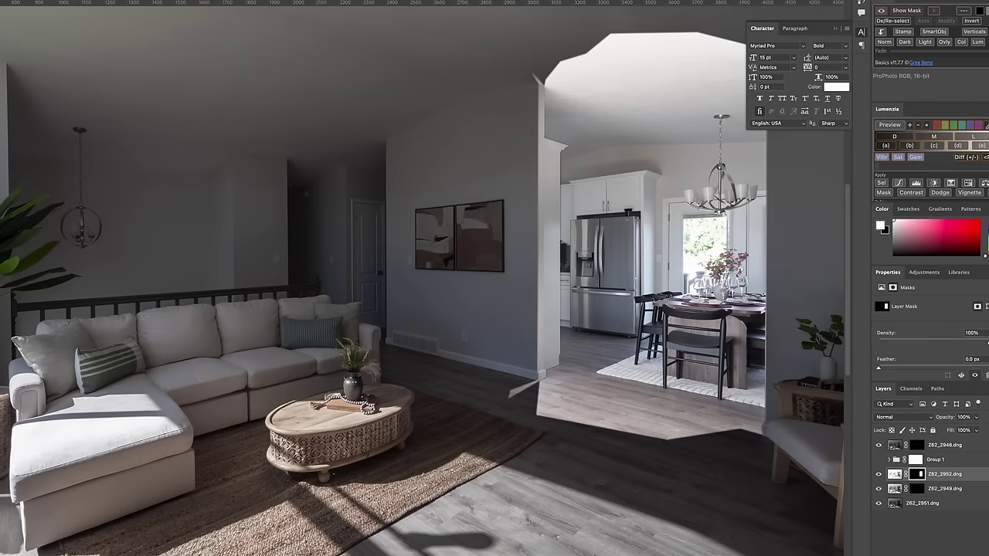
left_click(555, 113)
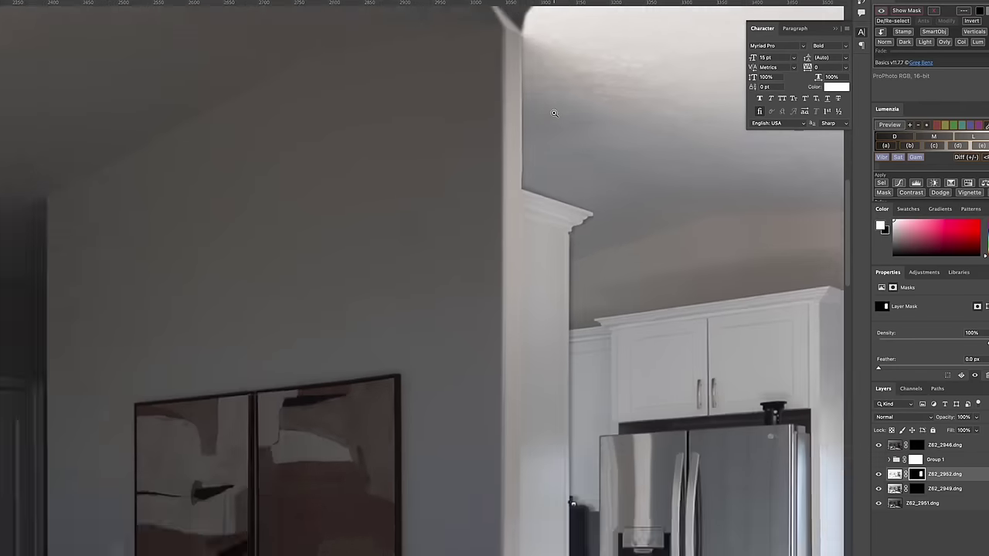
scroll(501, 142, "up", 5)
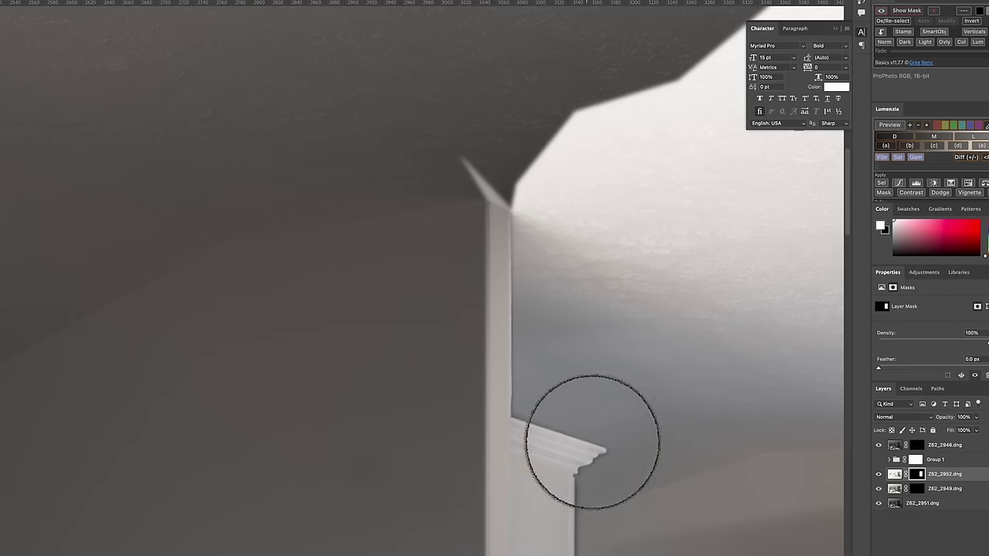
left_click_drag(612, 454, 589, 471)
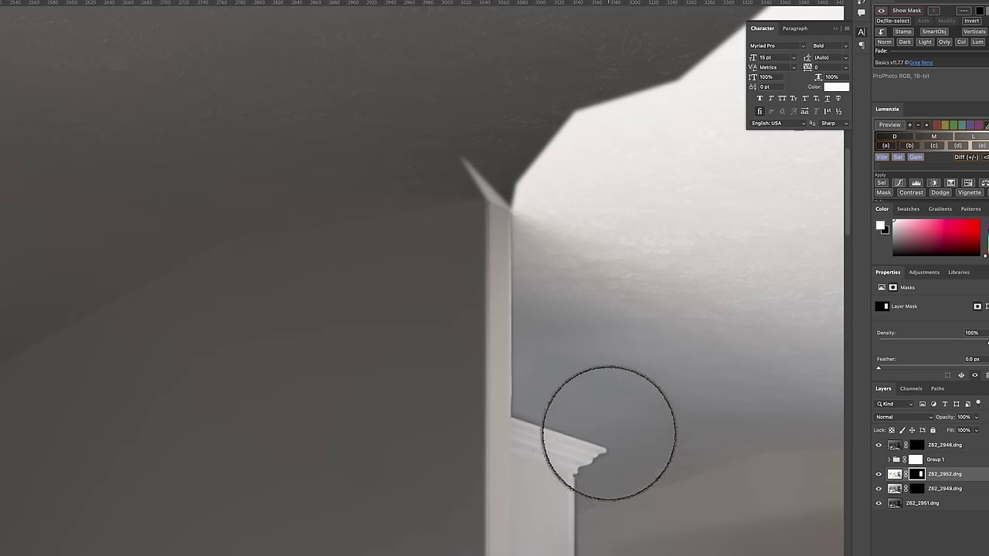
scroll(609, 433, "down", 3)
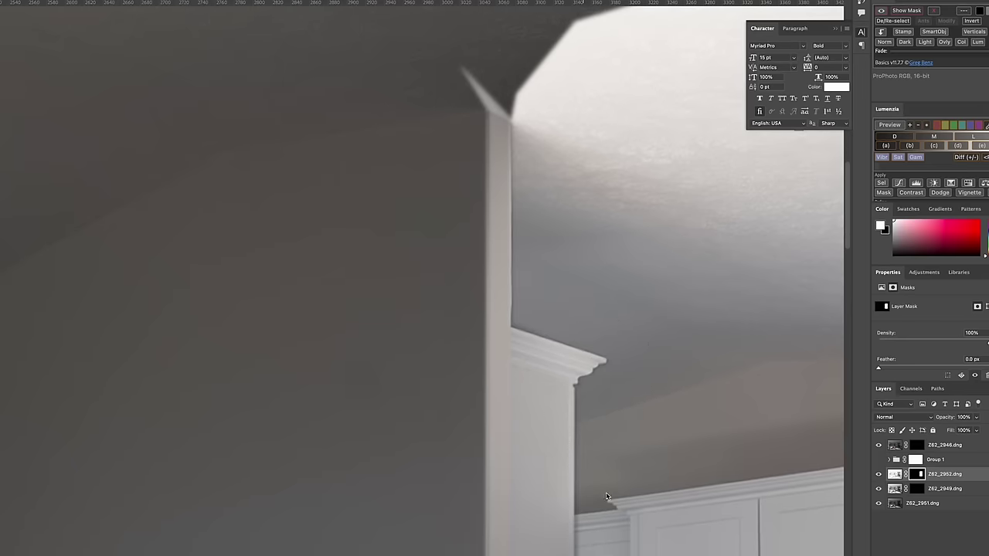
scroll(564, 453, "down", 8)
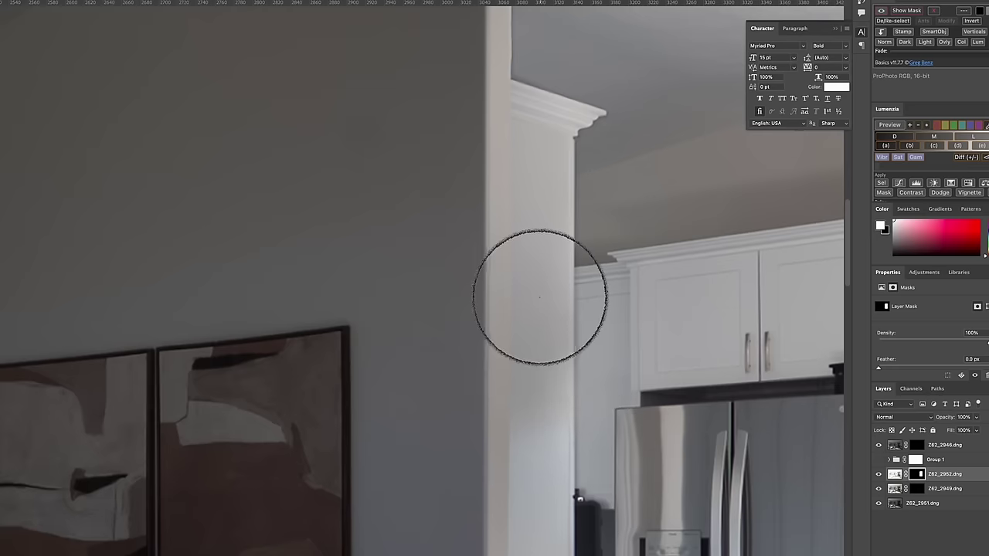
scroll(615, 340, "down", 4)
scroll(616, 340, "down", 4)
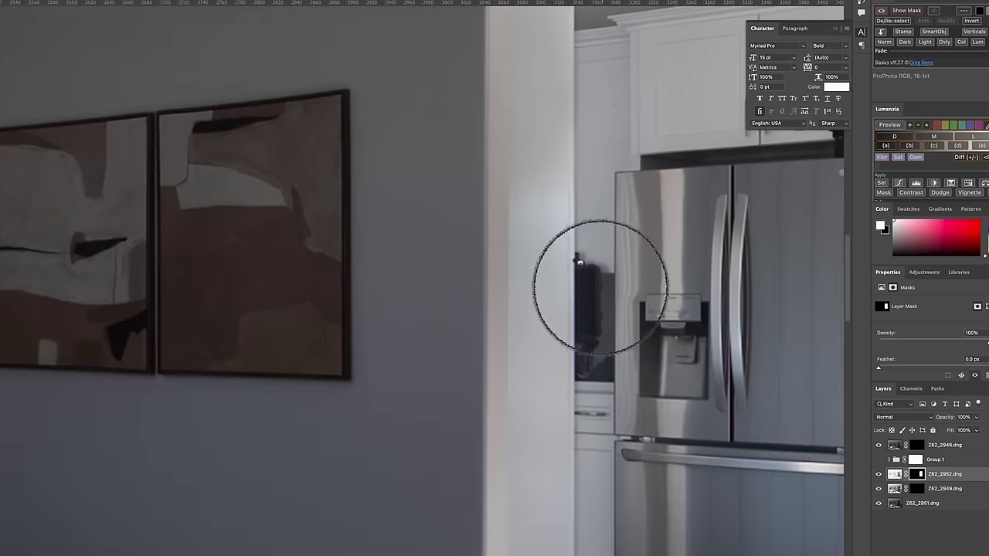
scroll(590, 552, "down", 12)
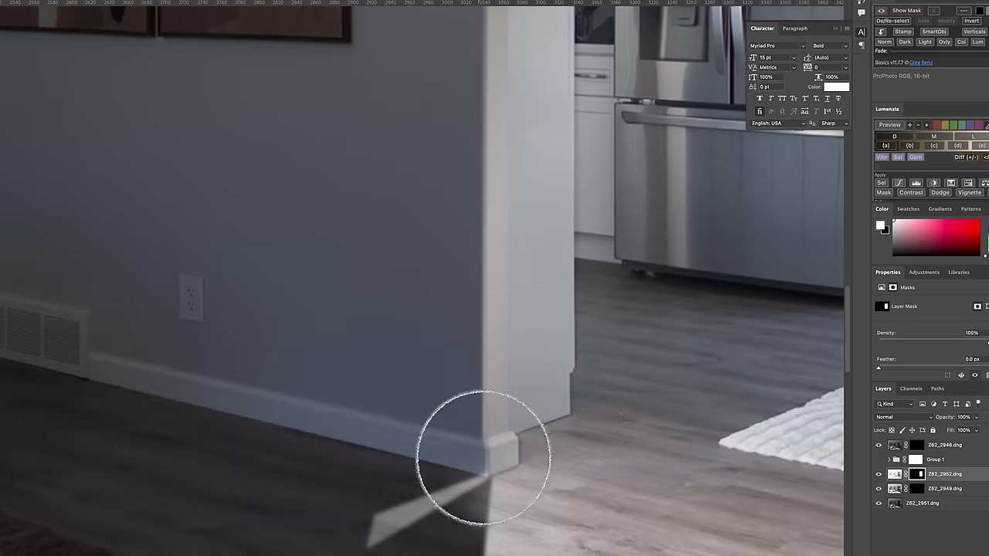
key("bracketright")
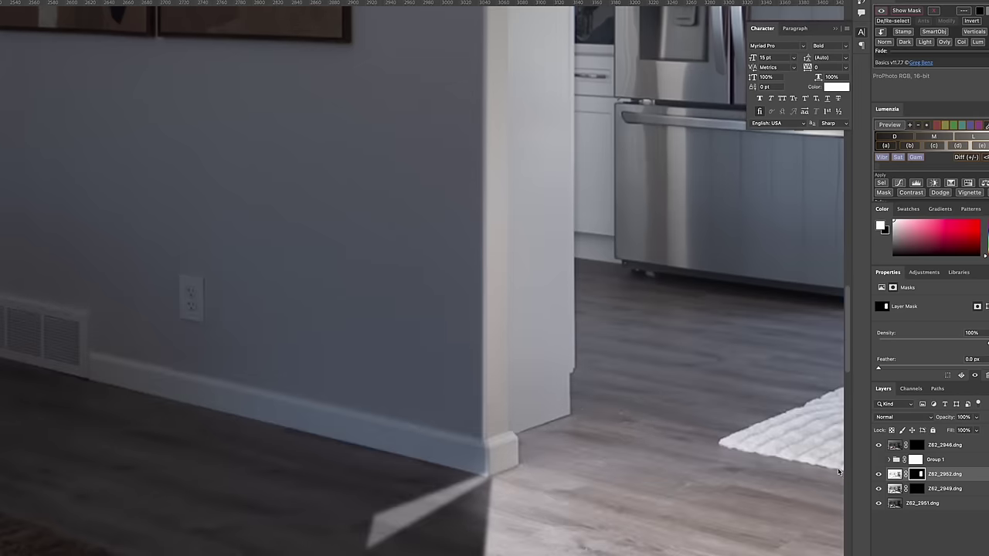
right_click(73, 298)
left_click(91, 301)
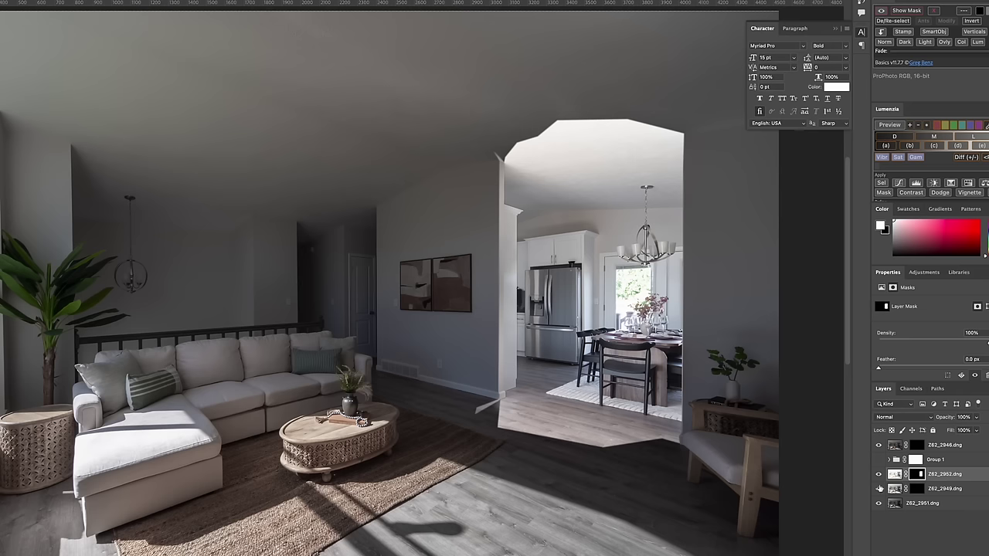
- Hide layer Z62_2952 and paint white on the Z62_2949 mask with a very large brush across the living room walls and ceiling
left_click(879, 475)
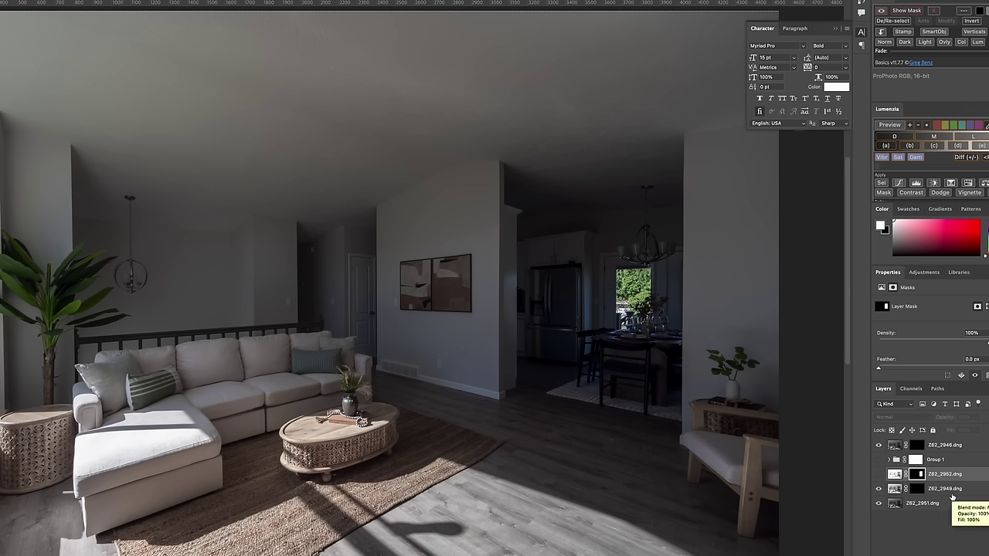
left_click(916, 488)
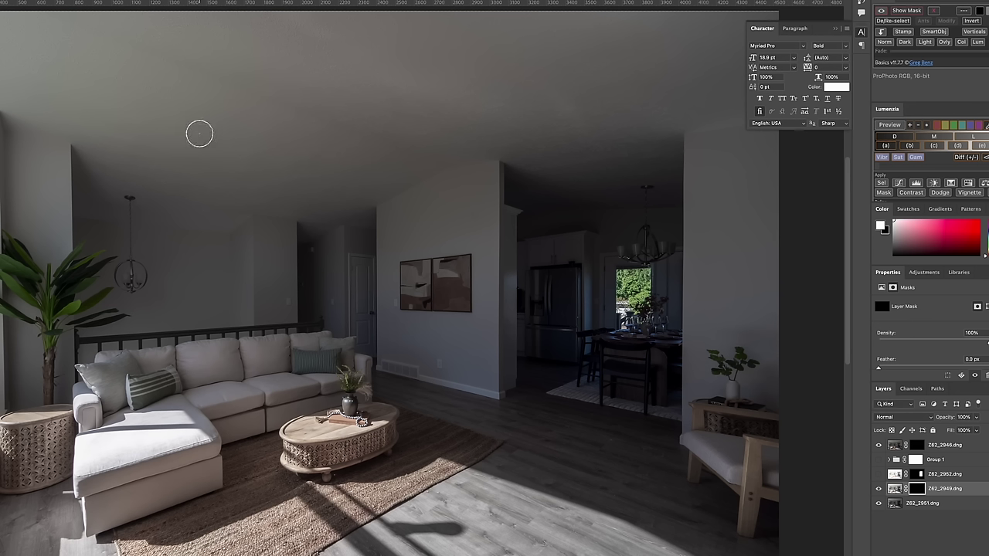
key("bracketright")
key("bracketright")
key("bracketright")
key("bracketright")
key("bracketright")
key("bracketright")
key("bracketright")
key("bracketright")
key("bracketright")
key("bracketright")
key("bracketright")
key("bracketright")
key("bracketright")
key("bracketright")
key("bracketright")
key("bracketright")
key("bracketright")
key("bracketright")
key("bracketright")
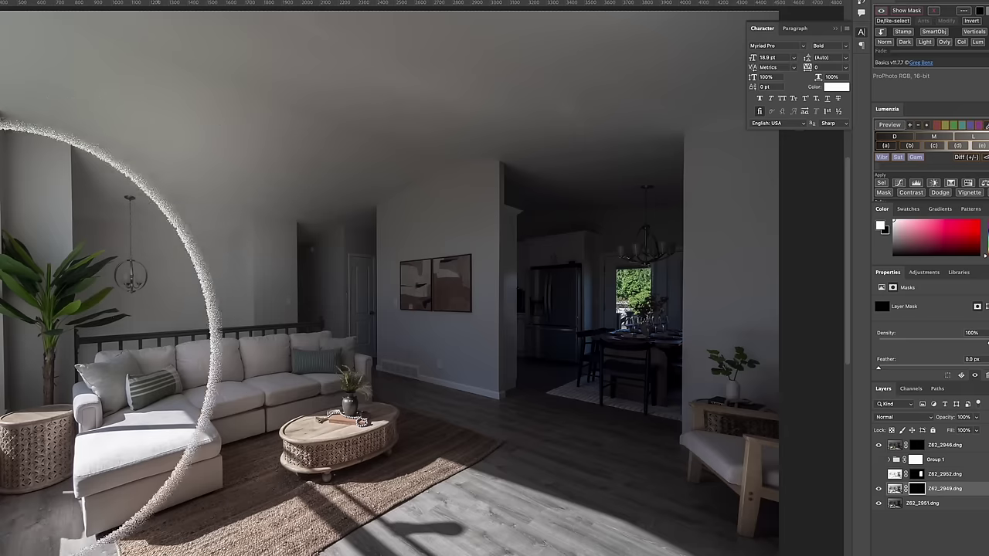
mouse_move(0, 255)
left_mouse_down()
mouse_move(64, 177)
mouse_move(256, 165)
mouse_move(108, 177)
mouse_move(0, 85)
mouse_move(530, 100)
mouse_move(673, 209)
mouse_move(424, 275)
mouse_move(347, 281)
mouse_move(530, 280)
mouse_move(632, 260)
mouse_move(808, 113)
mouse_move(596, 54)
mouse_move(753, 178)
mouse_move(452, 243)
mouse_move(332, 198)
mouse_move(379, 232)
mouse_move(795, 409)
mouse_move(699, 398)
mouse_move(718, 397)
mouse_move(578, 298)
mouse_move(652, 332)
mouse_move(692, 266)
mouse_move(901, 442)
mouse_move(669, 49)
mouse_move(872, 55)
mouse_move(626, 280)
left_mouse_up()
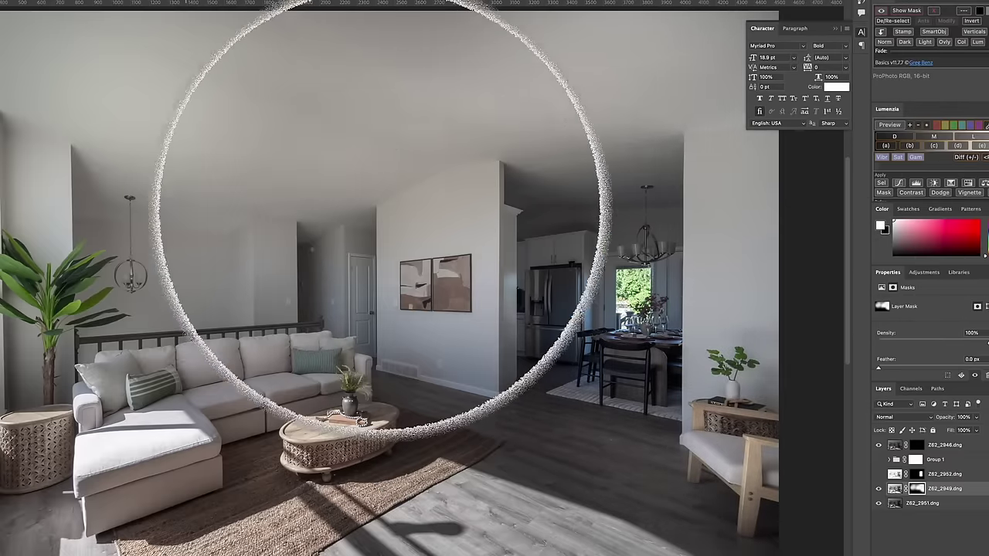
scroll(410, 204, "down", 2)
scroll(412, 209, "down", 1)
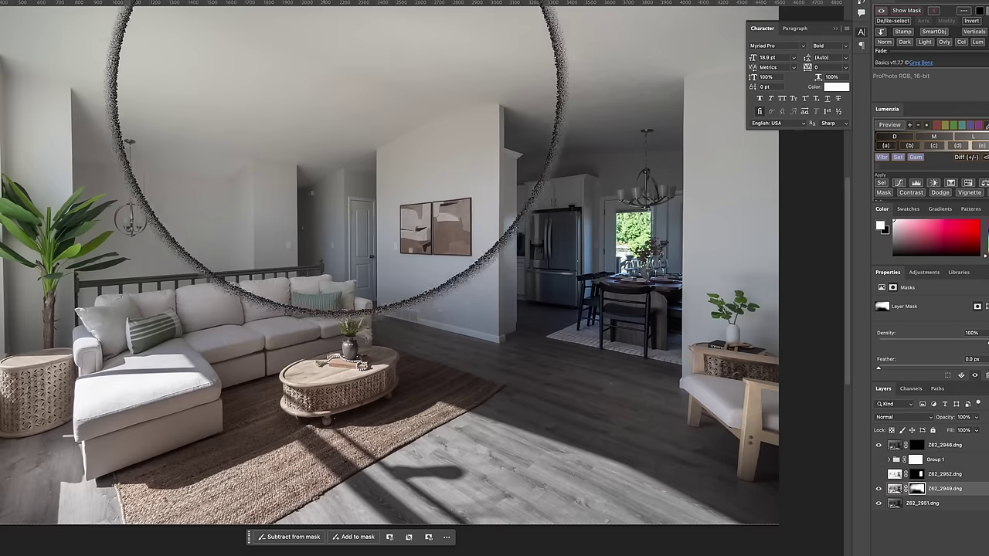
- Show layer Z62_2952 and paint black on its mask with a smaller brush over the jagged floor and ceiling edges around the kitchen opening
key("bracketleft")
key("bracketleft")
key("bracketleft")
key("bracketleft")
key("bracketleft")
key("bracketleft")
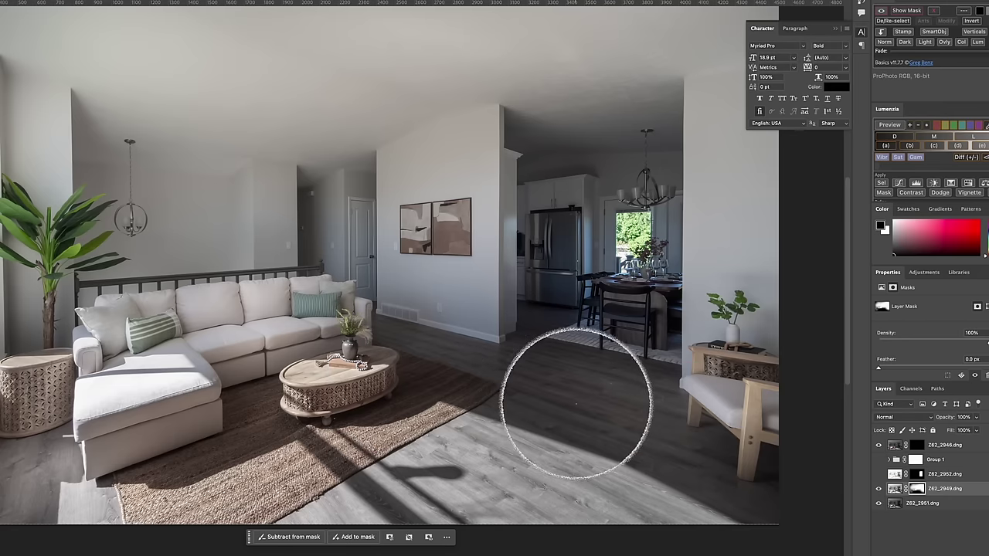
left_click(878, 476)
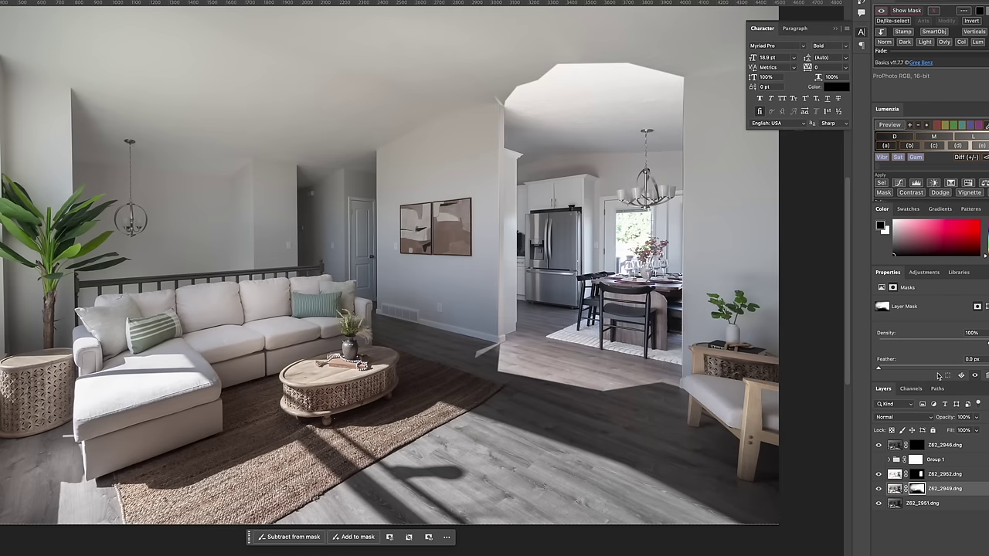
left_click(917, 477)
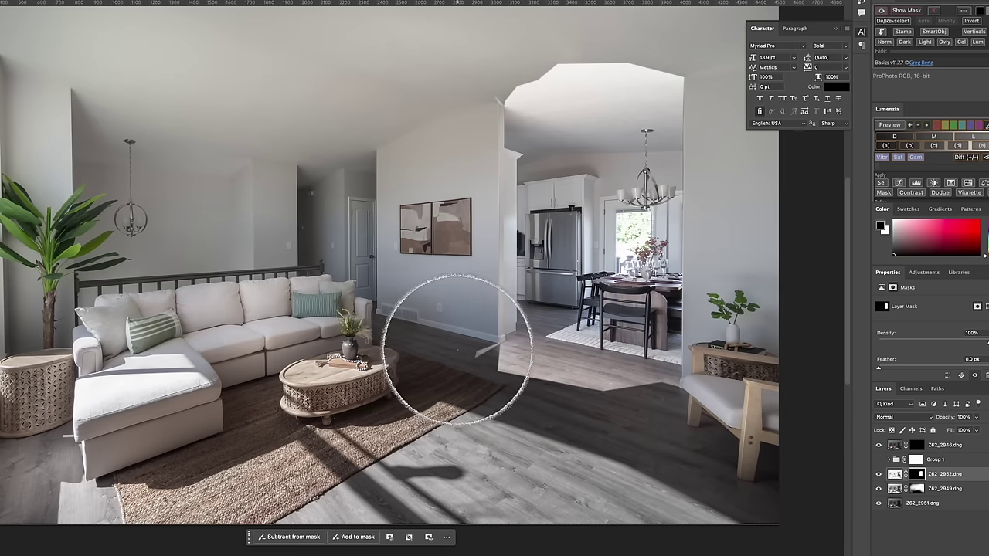
mouse_move(634, 374)
left_mouse_down()
mouse_move(473, 338)
mouse_move(588, 386)
mouse_move(496, 360)
mouse_move(554, 375)
mouse_move(522, 351)
mouse_move(460, 341)
mouse_move(564, 380)
mouse_move(424, 376)
mouse_move(647, 418)
mouse_move(637, 381)
mouse_move(628, 381)
mouse_move(721, 391)
mouse_move(601, 395)
mouse_move(709, 398)
mouse_move(505, 375)
mouse_move(713, 399)
mouse_move(553, 394)
mouse_move(459, 360)
mouse_move(481, 351)
mouse_move(572, 364)
mouse_move(477, 368)
mouse_move(532, 388)
mouse_move(521, 354)
mouse_move(541, 375)
left_mouse_up()
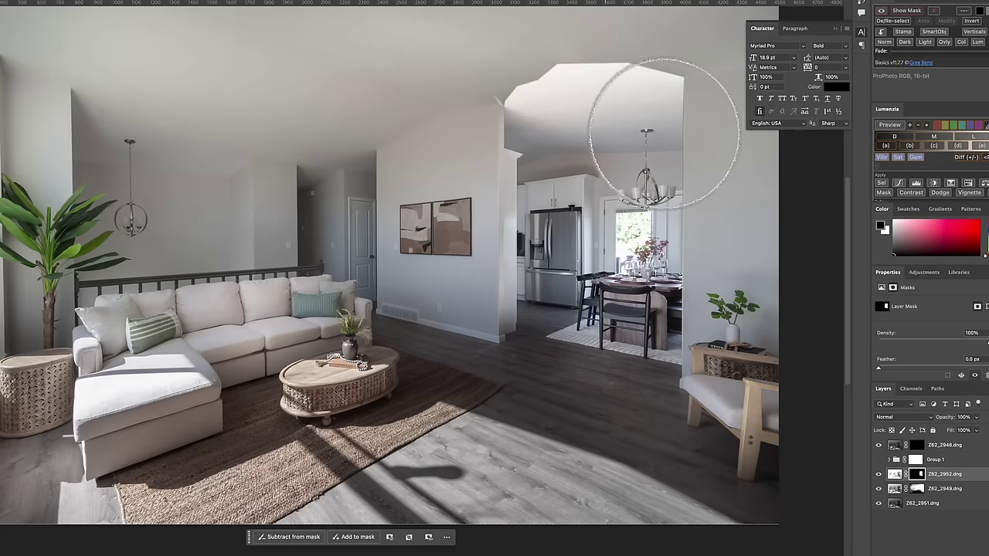
mouse_move(662, 106)
left_mouse_down()
mouse_move(462, 81)
mouse_move(639, 57)
mouse_move(644, 37)
mouse_move(518, 85)
mouse_move(609, 82)
mouse_move(526, 53)
mouse_move(501, 67)
mouse_move(581, 74)
mouse_move(545, 50)
mouse_move(537, 78)
mouse_move(568, 80)
mouse_move(487, 87)
mouse_move(602, 61)
mouse_move(493, 81)
mouse_move(693, 61)
mouse_move(590, 72)
mouse_move(682, 75)
mouse_move(595, 101)
mouse_move(605, 87)
mouse_move(672, 57)
mouse_move(623, 68)
mouse_move(726, 52)
mouse_move(524, 70)
mouse_move(594, 65)
mouse_move(464, 54)
mouse_move(564, 85)
left_mouse_up()
- Remove the bright halo beside the wall's upper corner by painting on the Z62_2952 mask with a small black brush
key("[")
key("[")
key("[")
key("[")
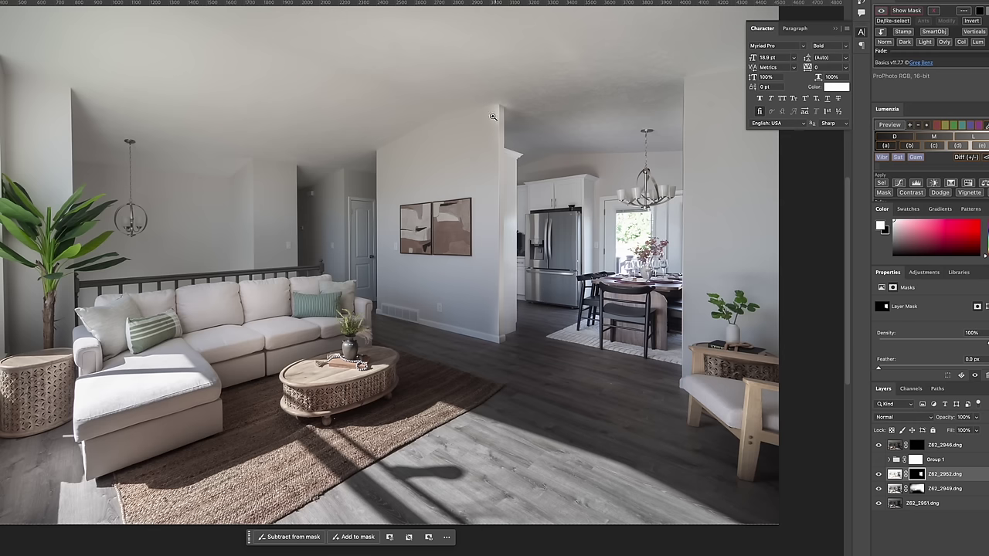
left_click_drag(493, 116, 496, 117)
scroll(433, 93, "up", 2)
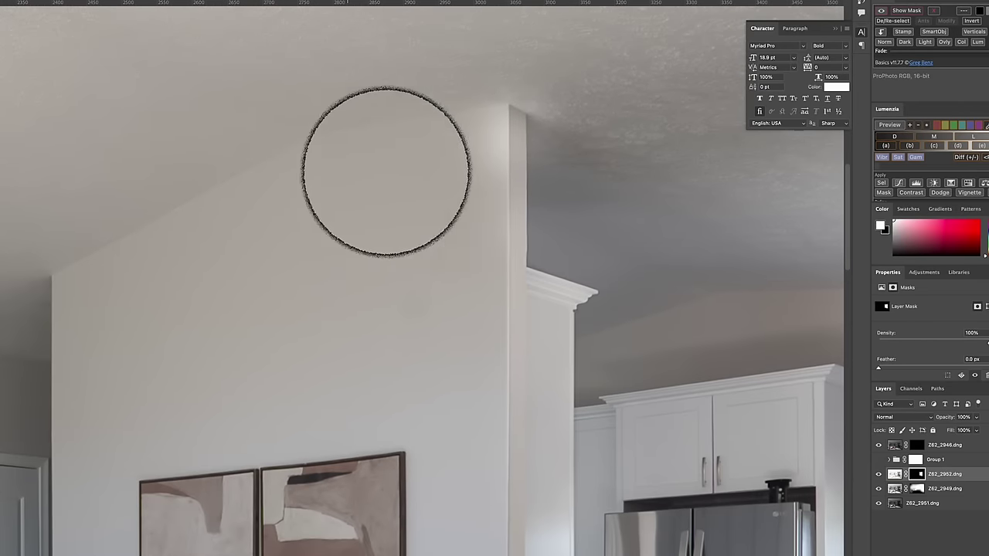
key("bracketleft")
key("bracketleft")
key("bracketleft")
key("bracketleft")
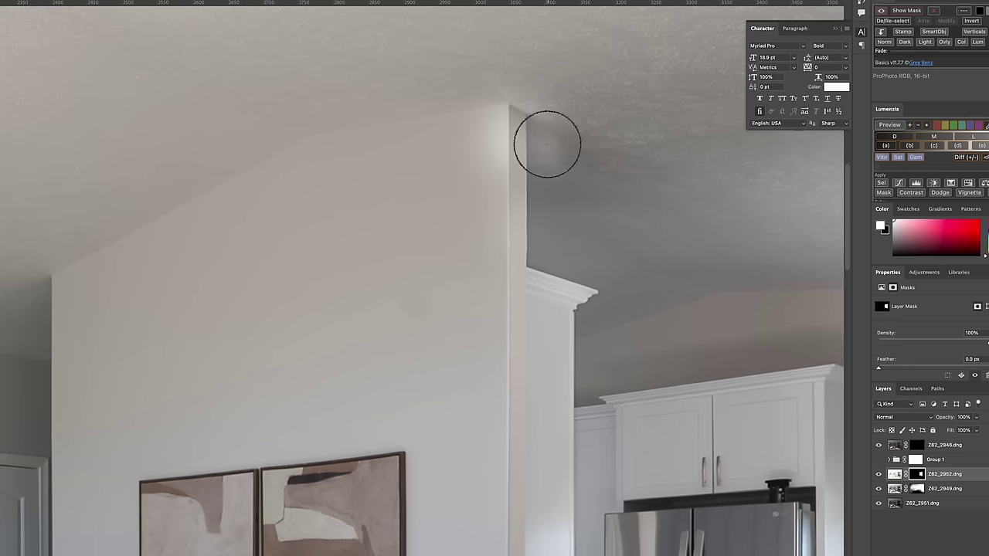
key("x")
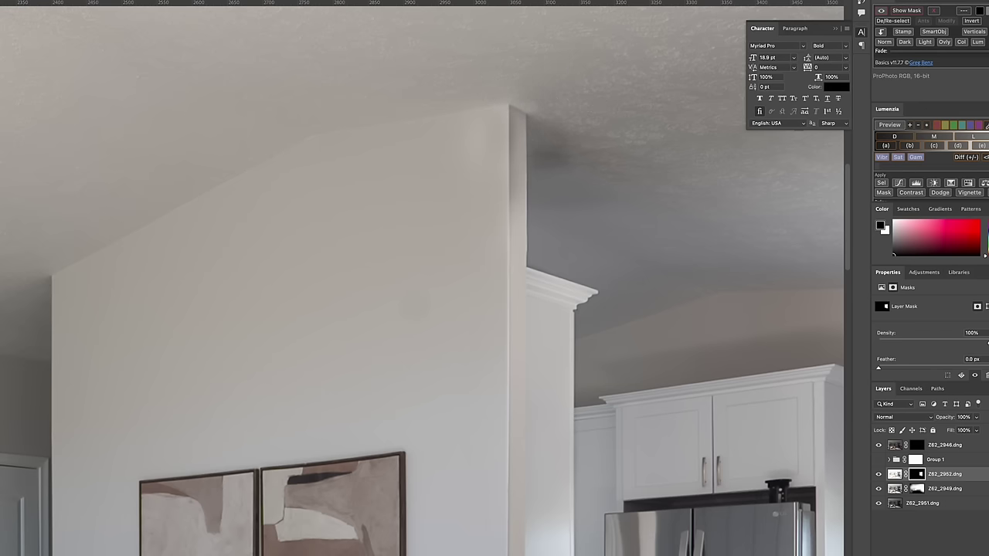
- Lasso the narrow wall end above the cabinet and paint white inside it on the Z62_2952 mask
left_click(509, 315)
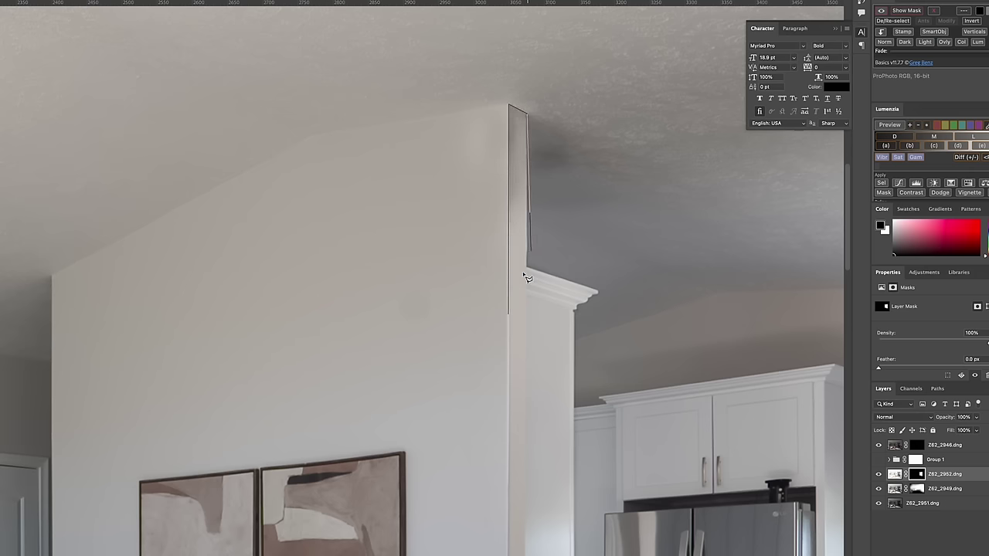
double_click(547, 352)
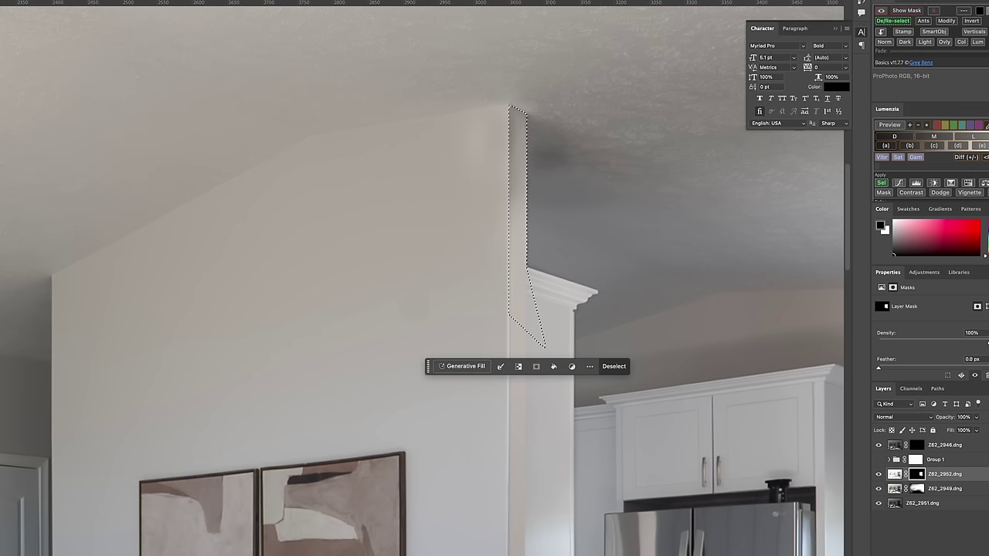
key("x")
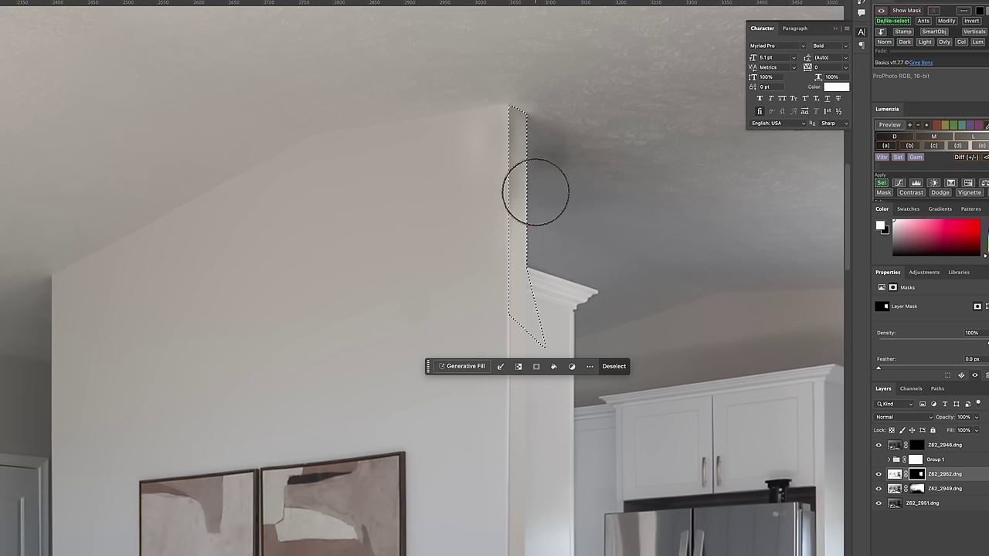
mouse_move(519, 126)
left_mouse_down()
mouse_move(509, 121)
mouse_move(520, 273)
left_mouse_up()
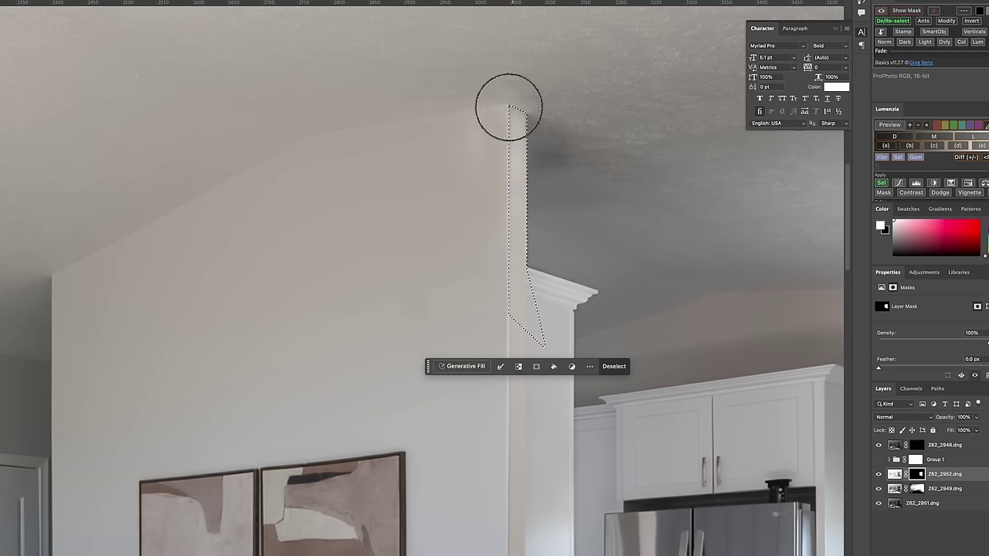
- Blend the selected wall strip on the Z62_2952 mask with a larger brush and clear the selection
key("bracketright")
key("bracketright")
key("bracketright")
key("bracketright")
key("bracketright")
key("bracketright")
key("bracketright")
key("bracketright")
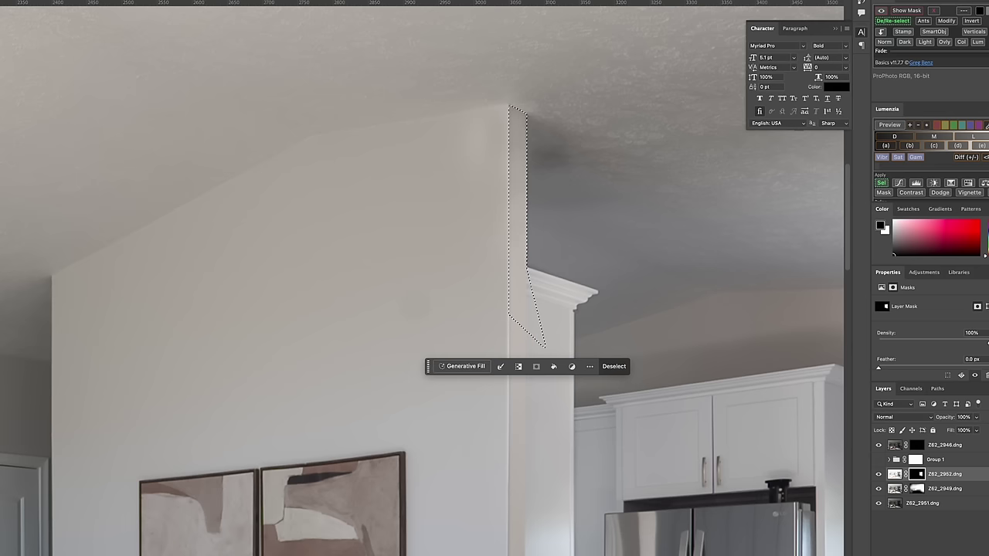
left_click(27, 0)
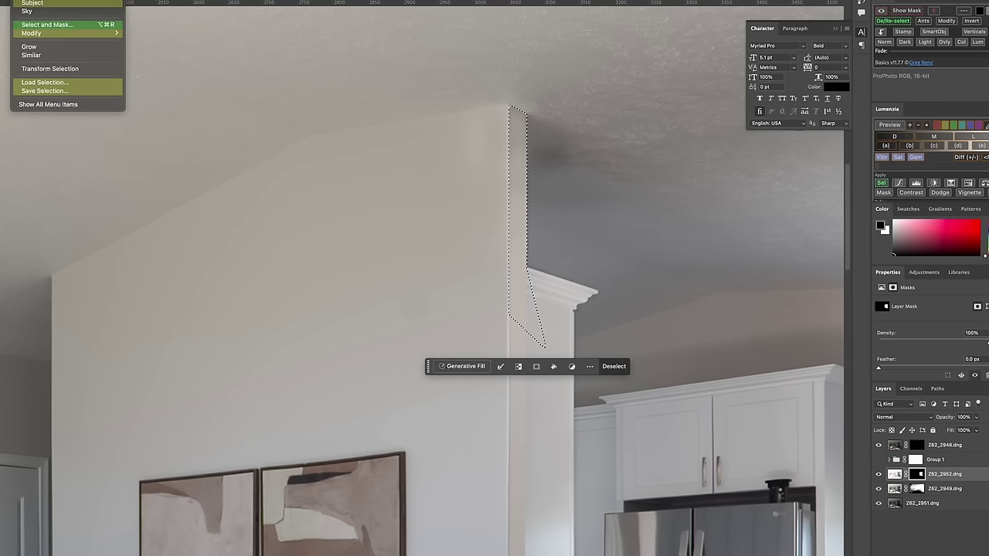
left_click(40, 0)
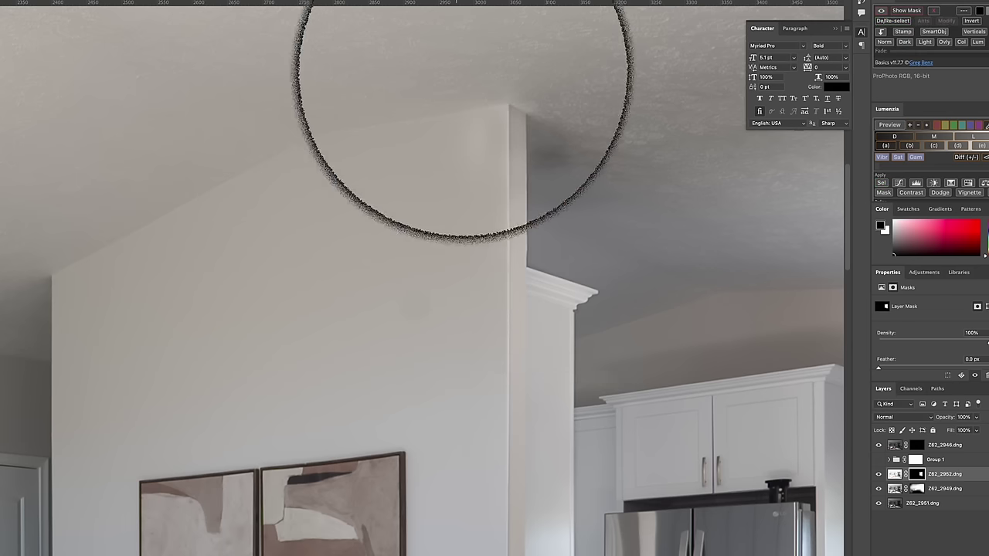
- Lasso the lower part of the narrow wall end beside the kitchen, following its edges down around the baseboard
scroll(551, 287, "down", 10)
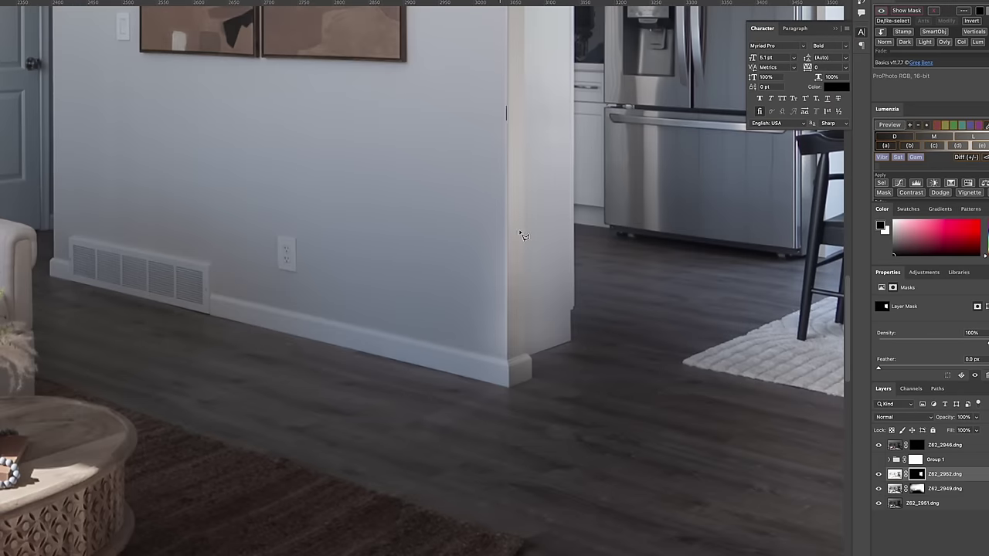
left_click(508, 362, "shift")
scroll(578, 263, "up", 3)
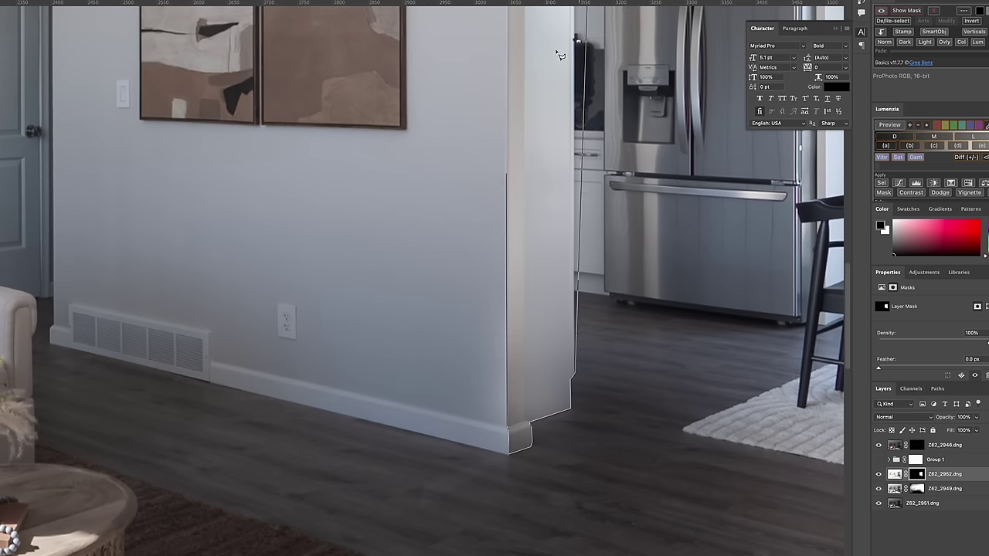
double_click(578, 170)
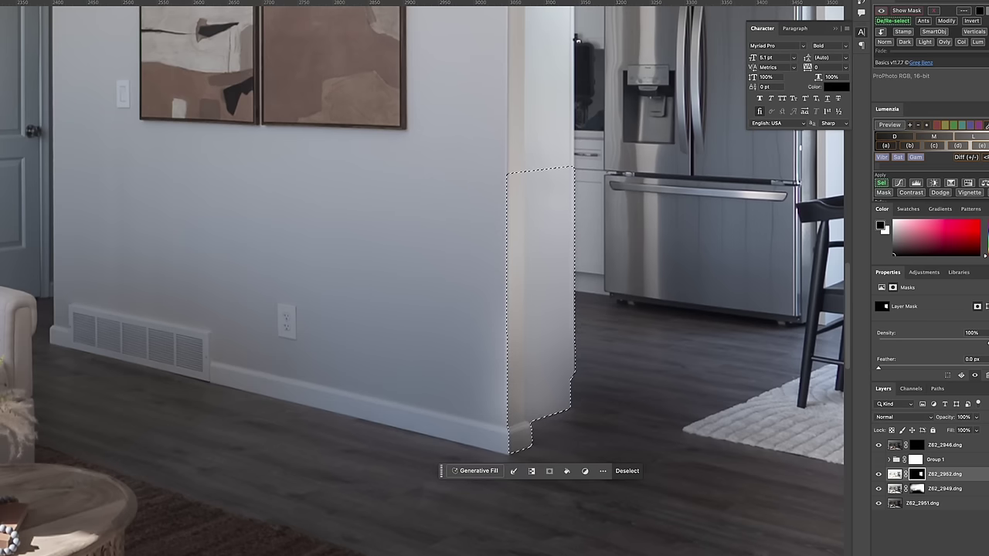
- Even out the selected lower wall end by painting white and black on the Z62_2952 mask, and clear the selection
key("b")
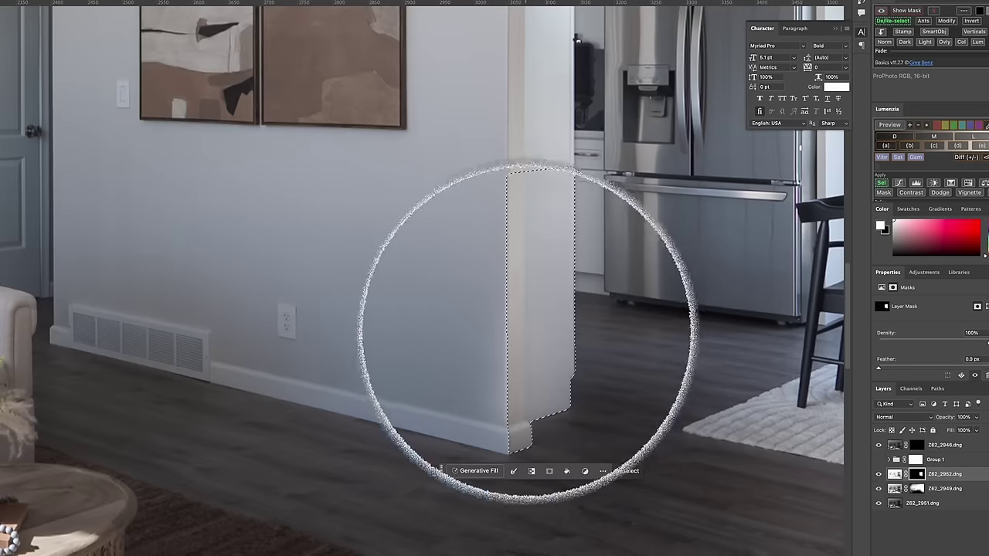
key("x")
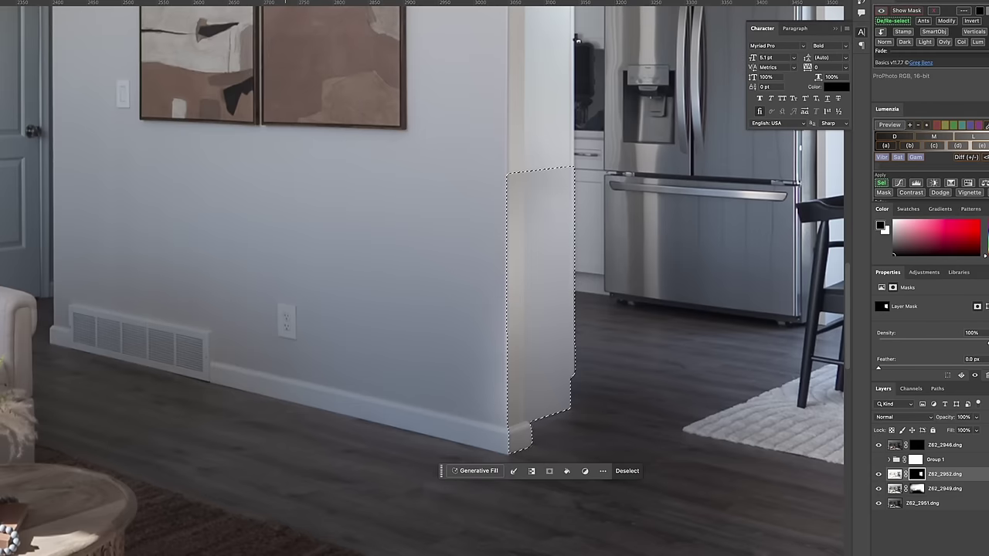
left_click(28, 1)
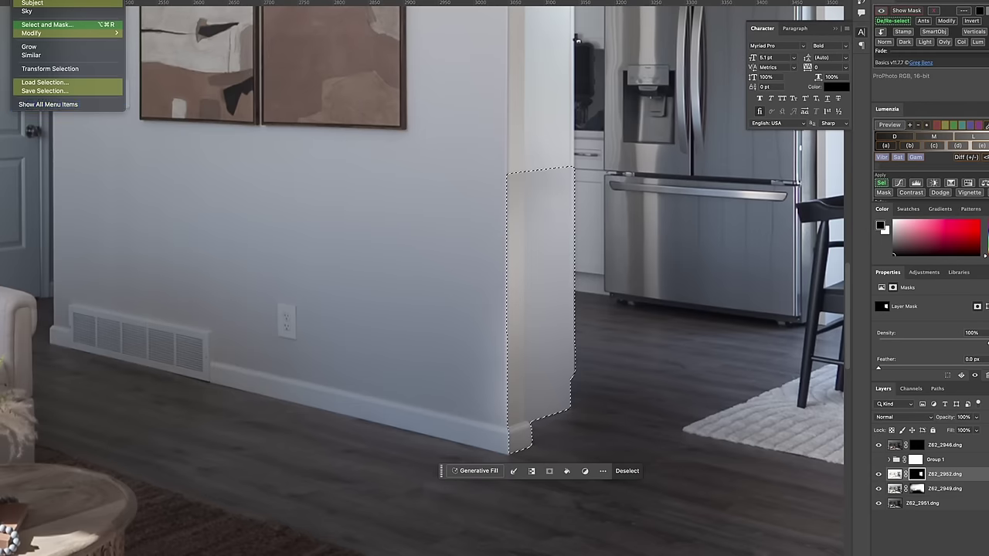
left_click(48, 24)
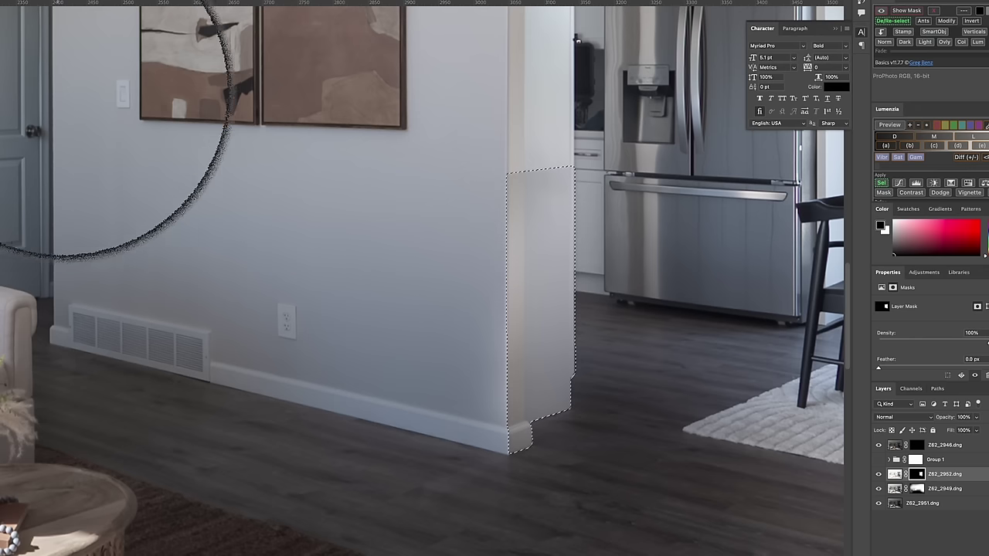
key("x")
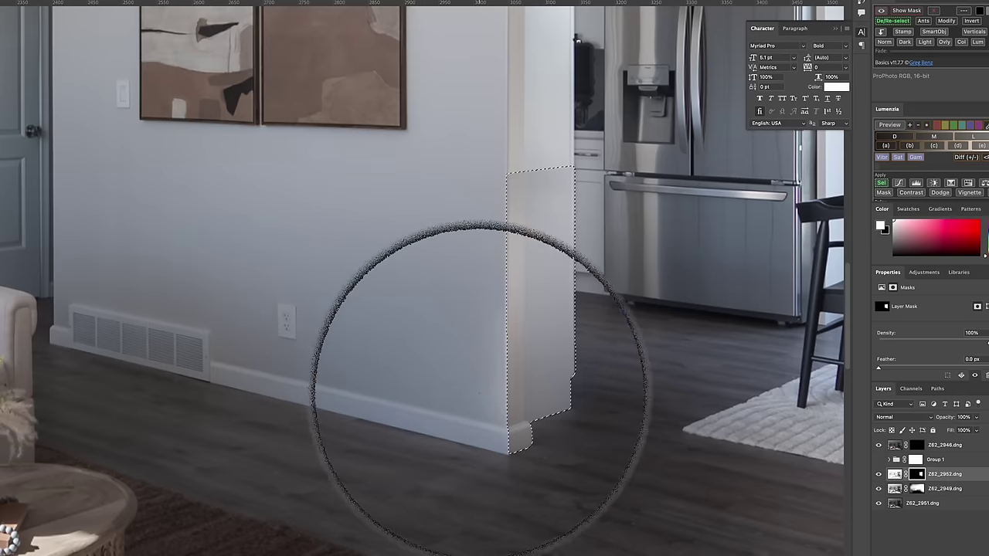
key("x")
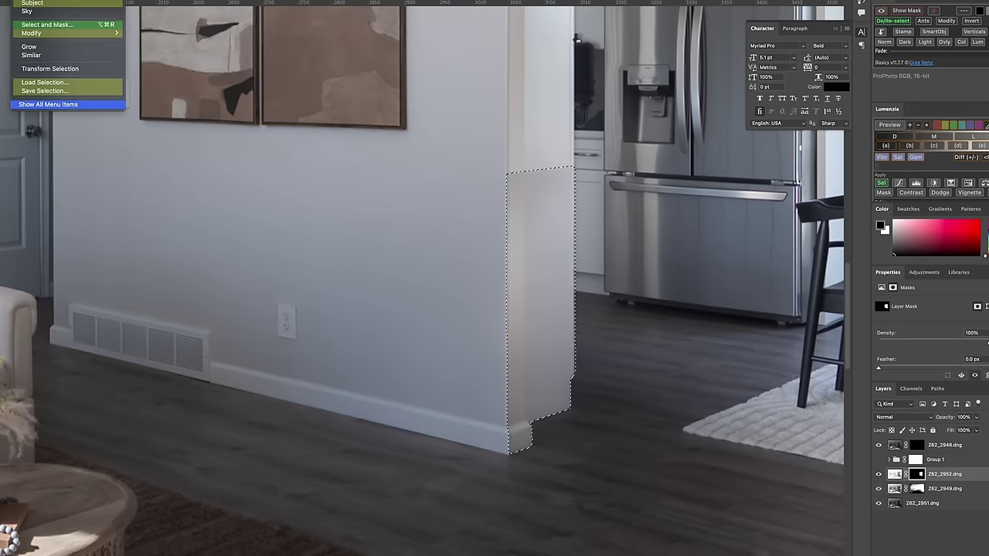
key("super+d")
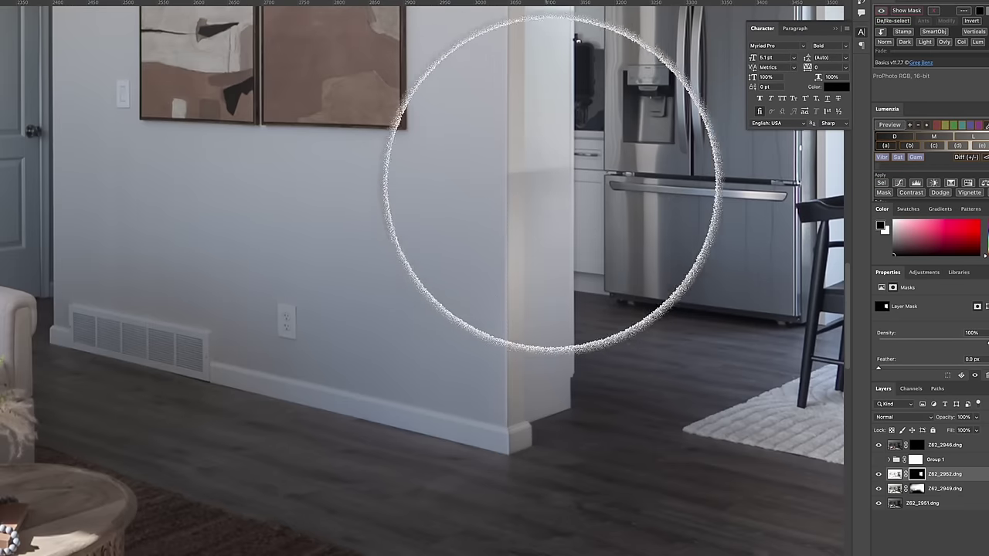
- Blend the horizontal seam across the wall end on the Z62_2952 mask with a smaller brush, alternating white and black
key("x")
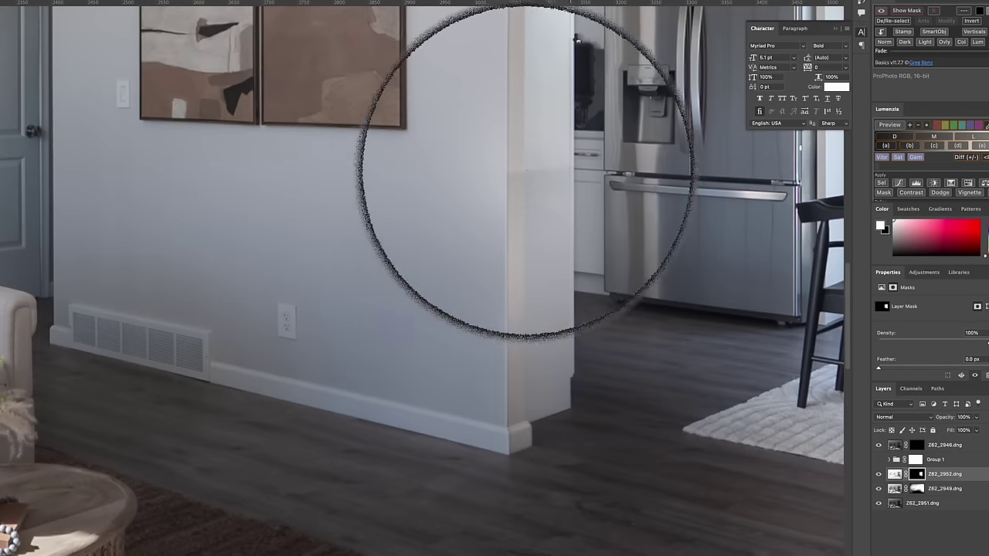
key("bracketleft")
key("bracketleft")
key("bracketleft")
key("bracketleft")
key("bracketleft")
key("bracketleft")
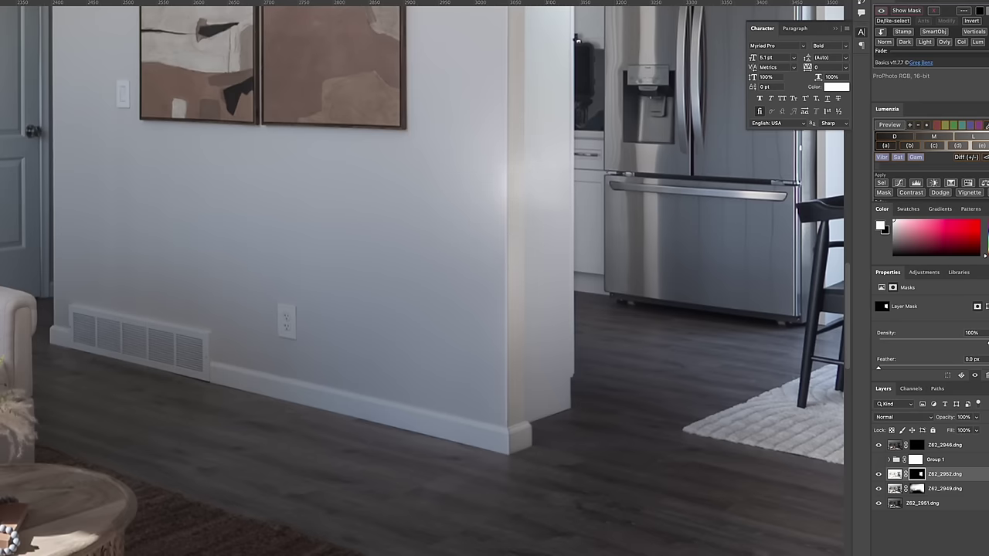
key("x")
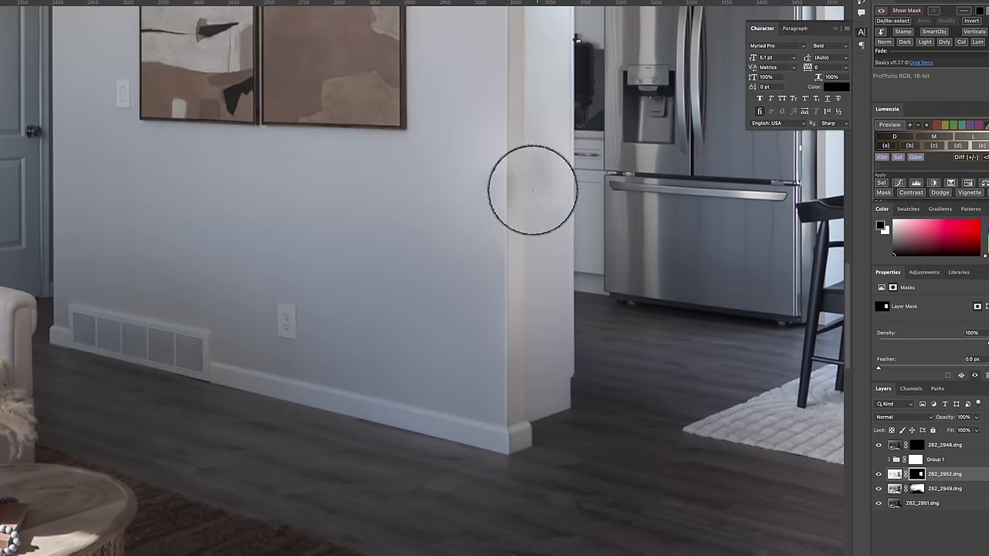
key("x")
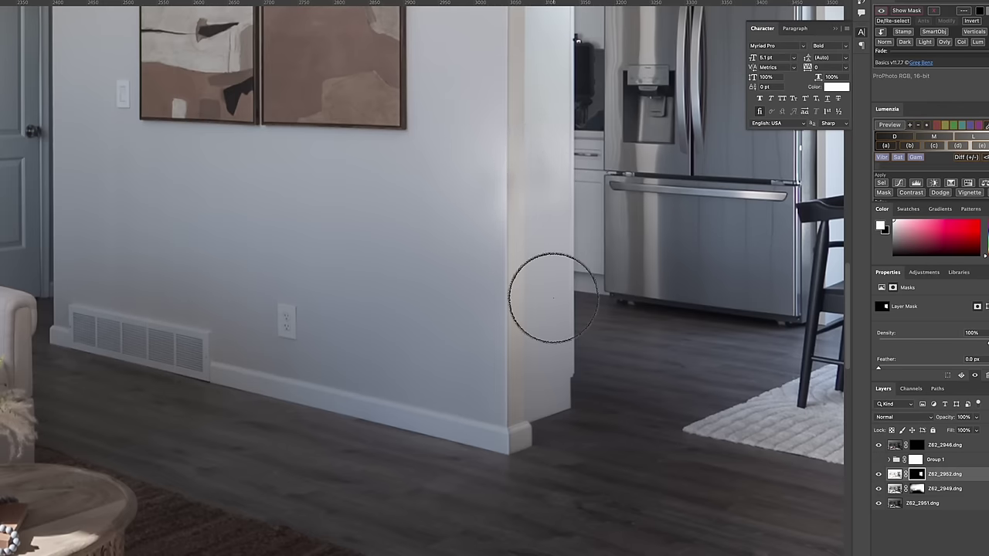
- Touch up the bright patch at the wall corner on the Z62_2952 mask with black, and refine the wall end with a smaller white brush
scroll(318, 309, "up", 2)
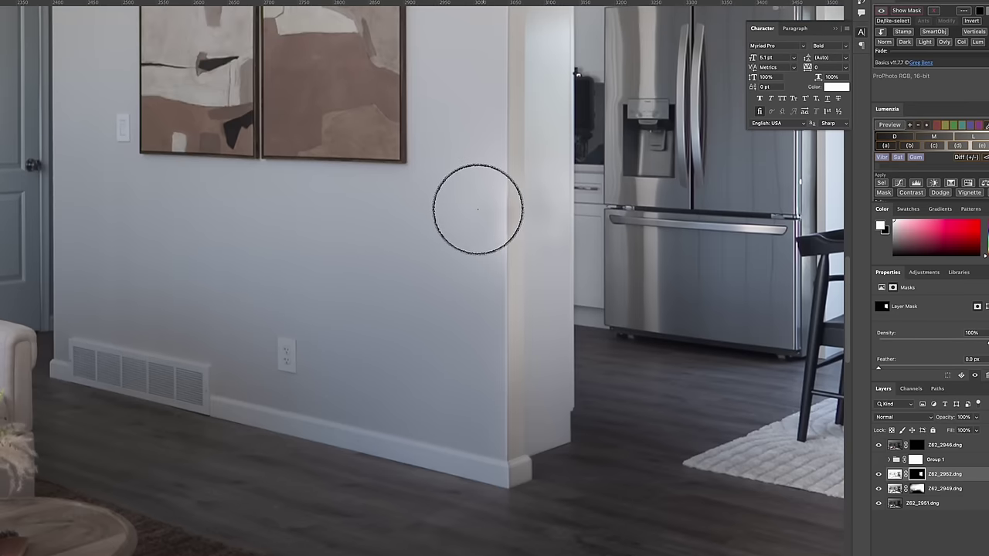
key("x")
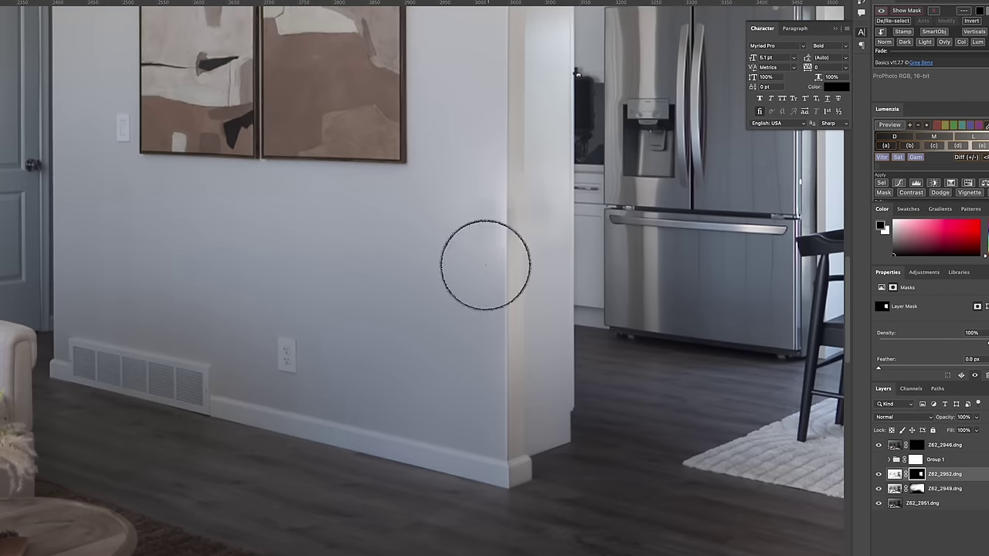
left_click_drag(498, 232, 492, 193)
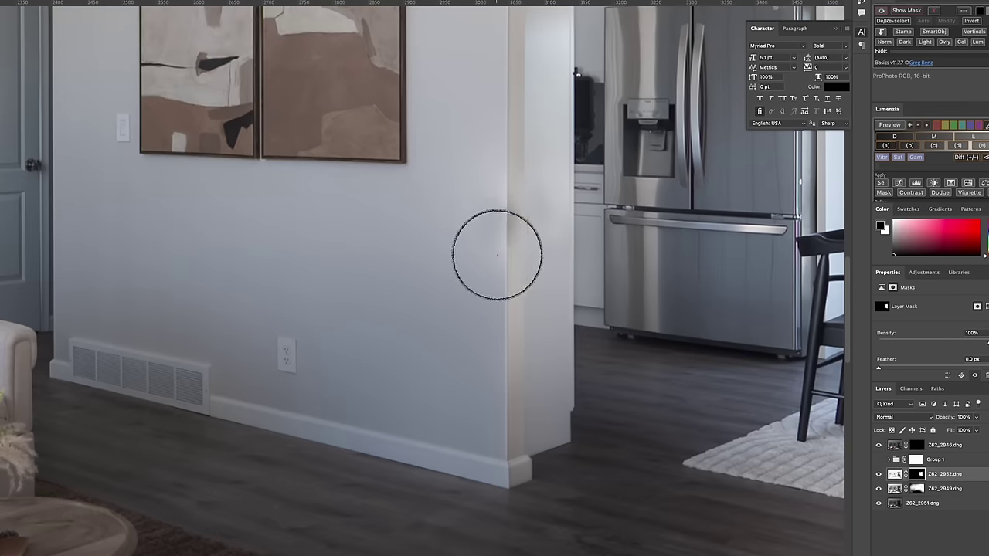
key("x")
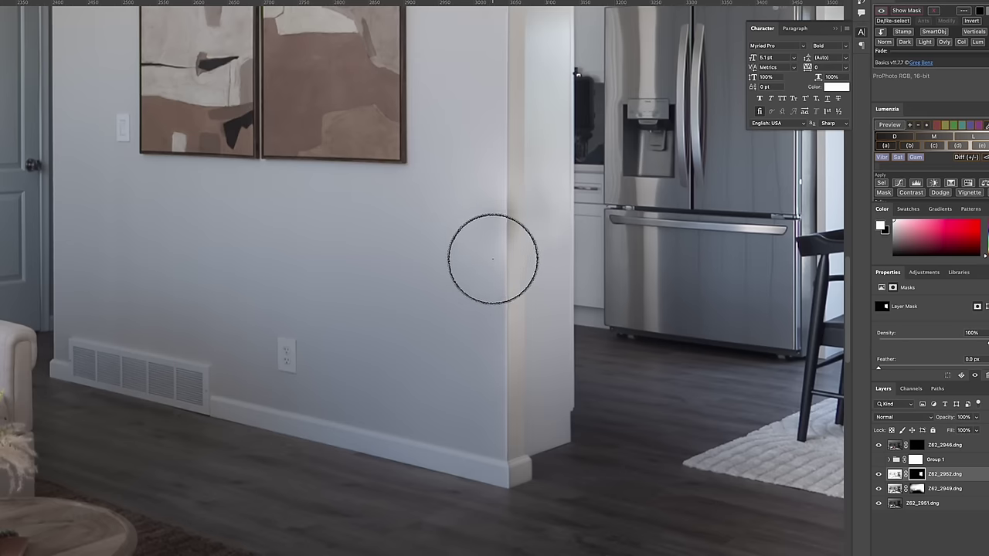
key("bracketleft")
key("bracketleft")
key("bracketleft")
key("bracketleft")
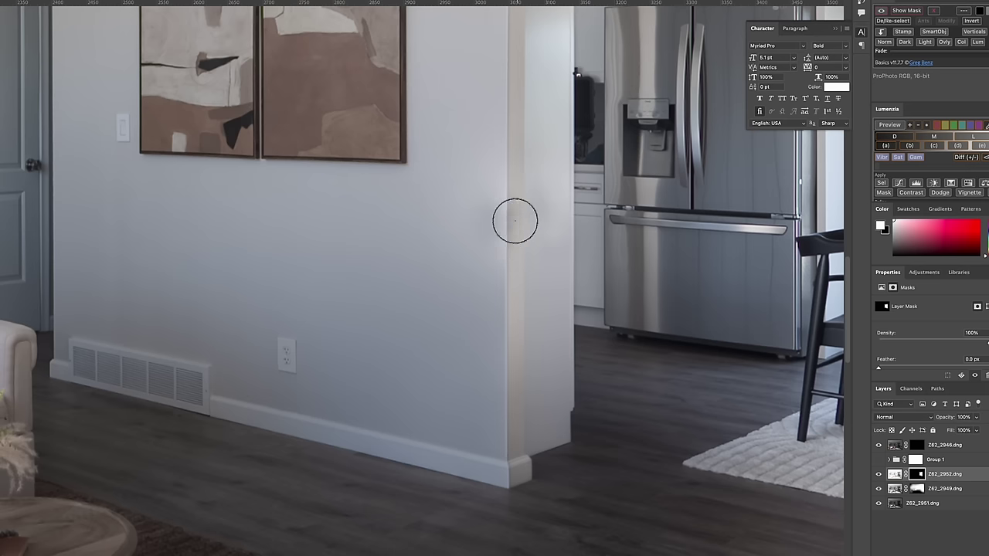
left_click_drag(513, 219, 524, 208)
- Lasso the wall face along its full-height corner, paint black inside it on the Z62_2952 mask to remove the halo, and clear the selection
right_click(168, 250)
left_click(179, 255)
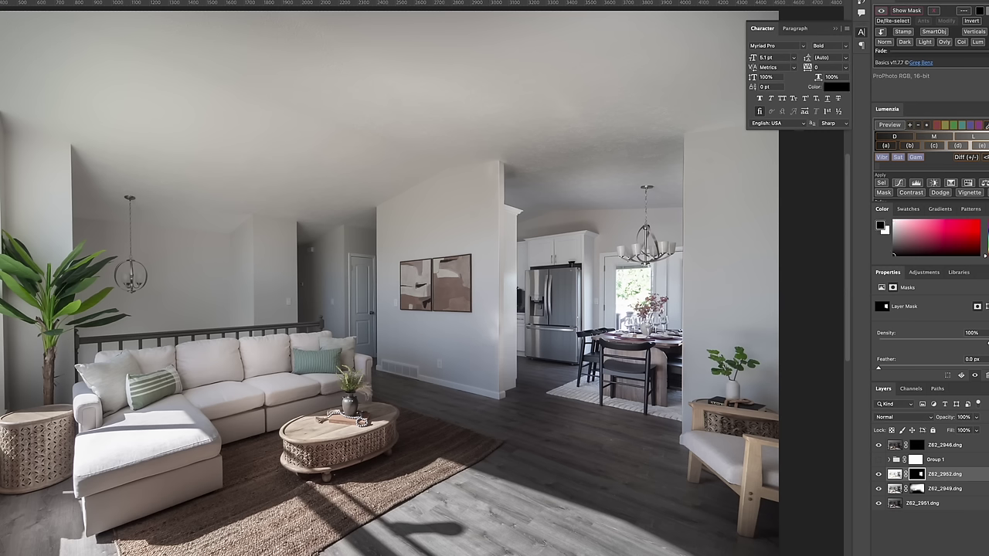
left_click(500, 160)
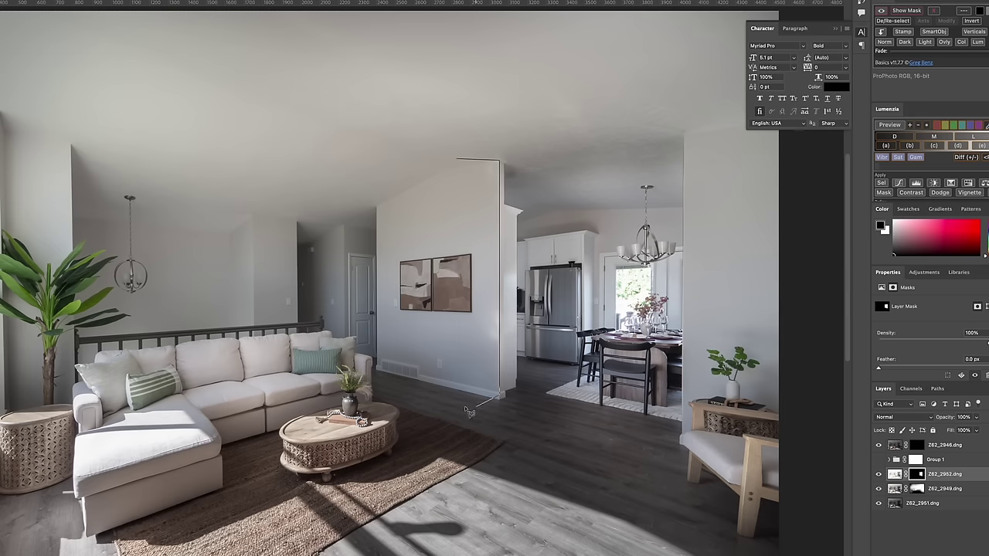
double_click(436, 414)
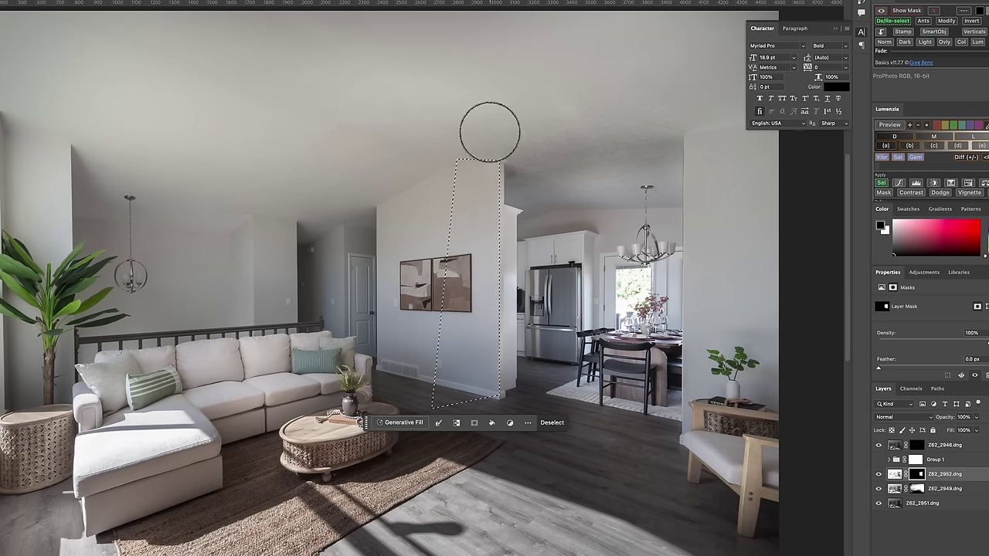
left_click(28, 1)
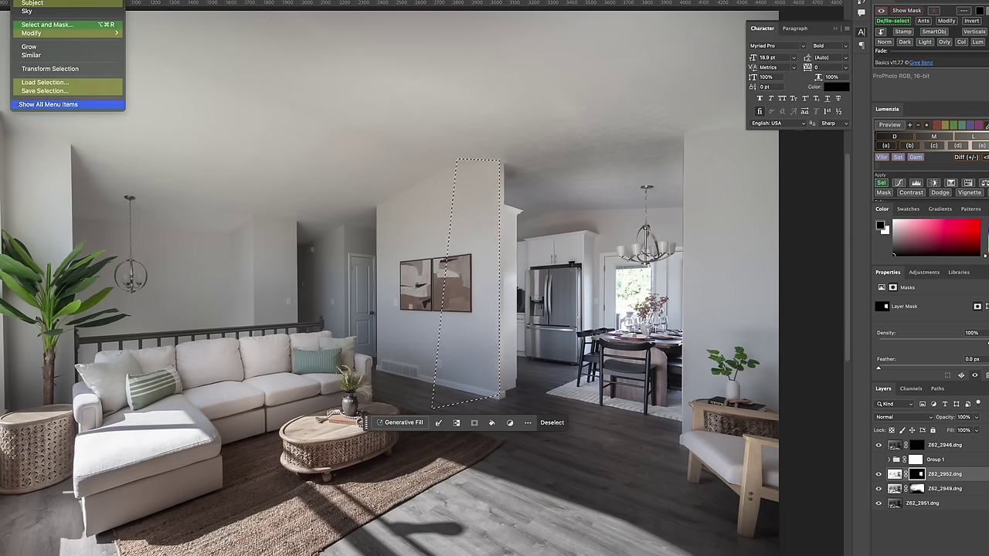
key("super+d")
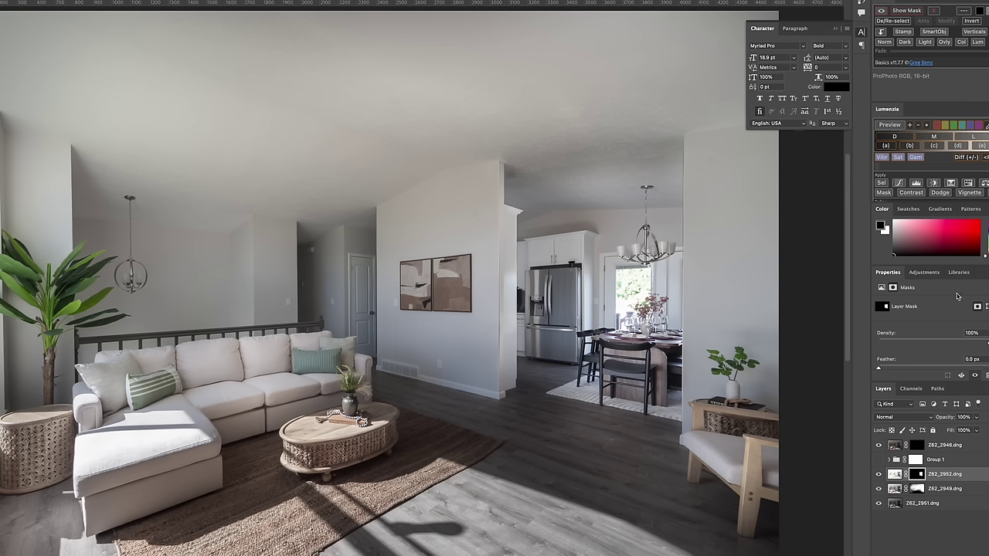
- Show Group 1 and set its opacity to 78%
left_click(878, 460)
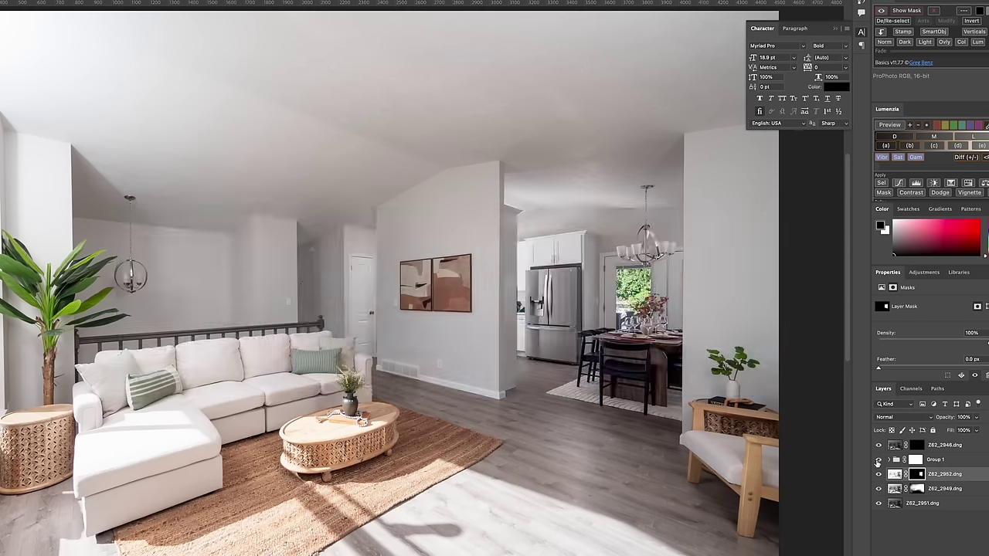
left_click(943, 460)
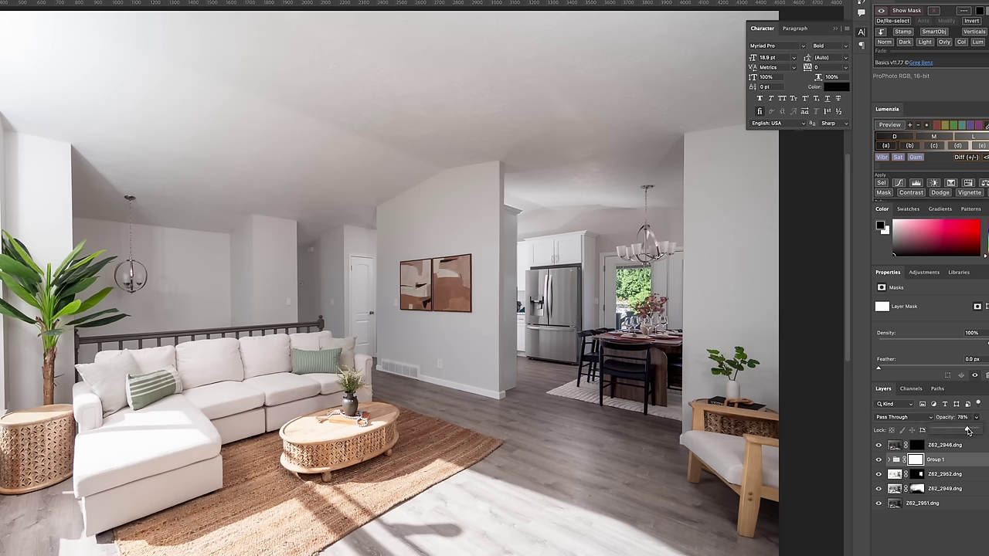
left_click_drag(968, 431, 967, 430)
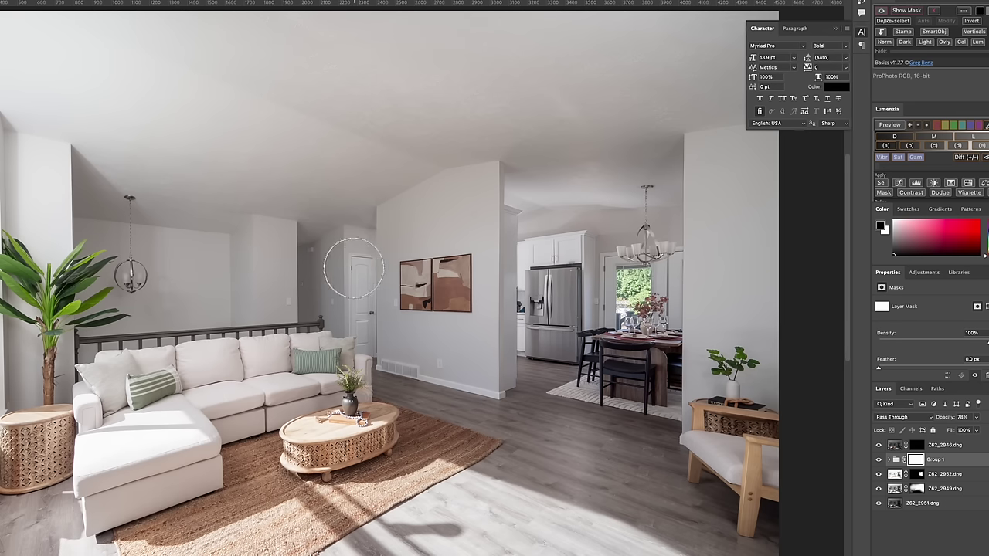
- Paint black on the Group 1 mask with a much larger brush over the room, including the rug and floor
key("bracketright")
key("bracketright")
key("bracketright")
key("bracketright")
key("bracketright")
key("bracketright")
key("bracketright")
key("bracketright")
key("bracketright")
key("bracketright")
key("bracketright")
key("bracketright")
key("bracketright")
key("bracketright")
key("bracketright")
key("bracketright")
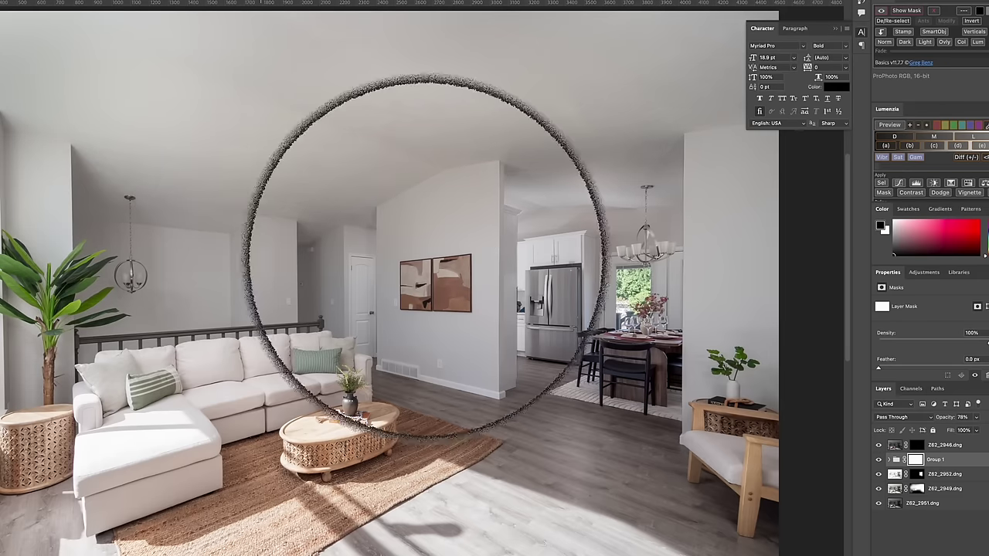
mouse_move(225, 485)
left_mouse_down()
mouse_move(286, 499)
mouse_move(462, 499)
left_mouse_up()
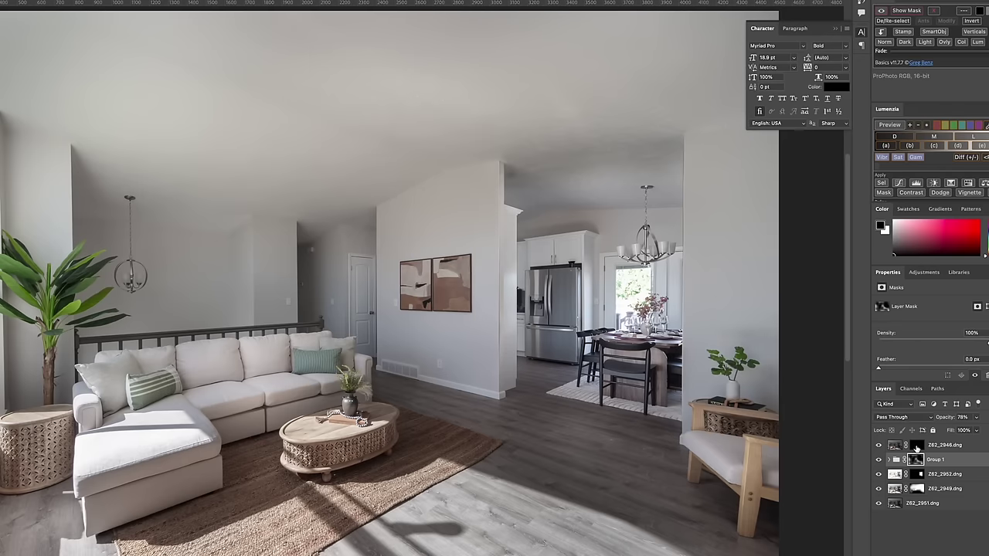
- Set the blend mode of layer Z62_2946 to Luminosity
left_click(941, 446)
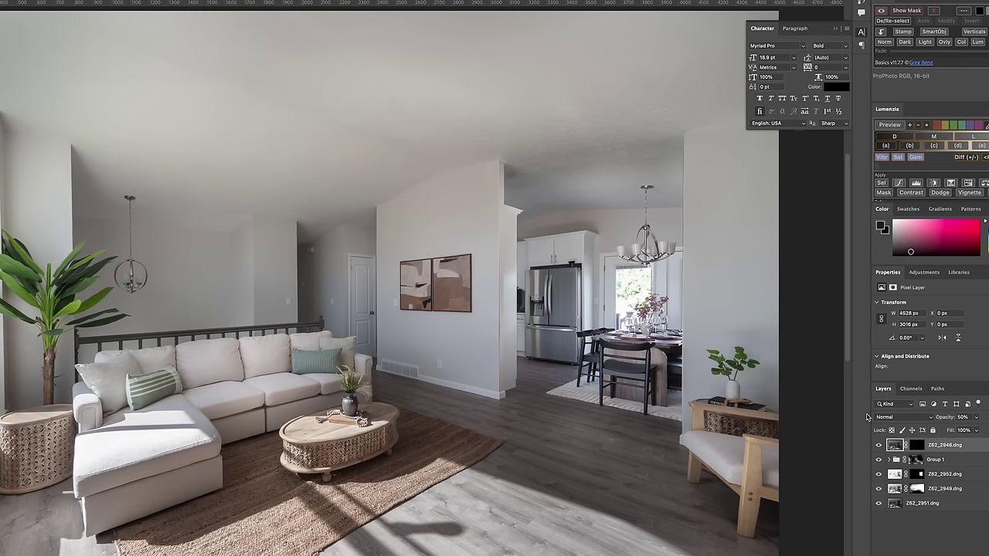
left_click(907, 421)
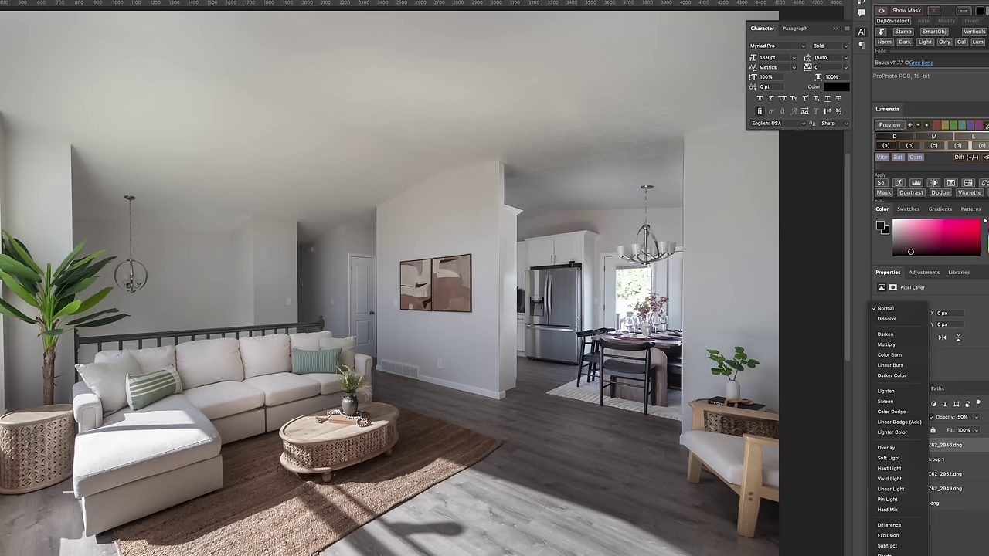
left_click(888, 555)
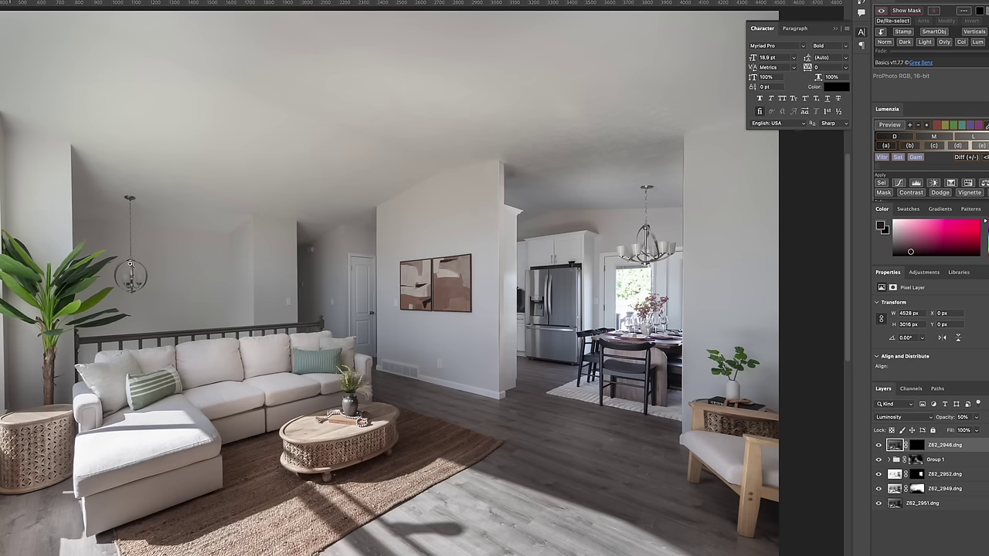
- Target the layer mask of Z62_2946 and shrink the brush to about twice the width of a chandelier shade
left_click_drag(651, 246, 650, 246)
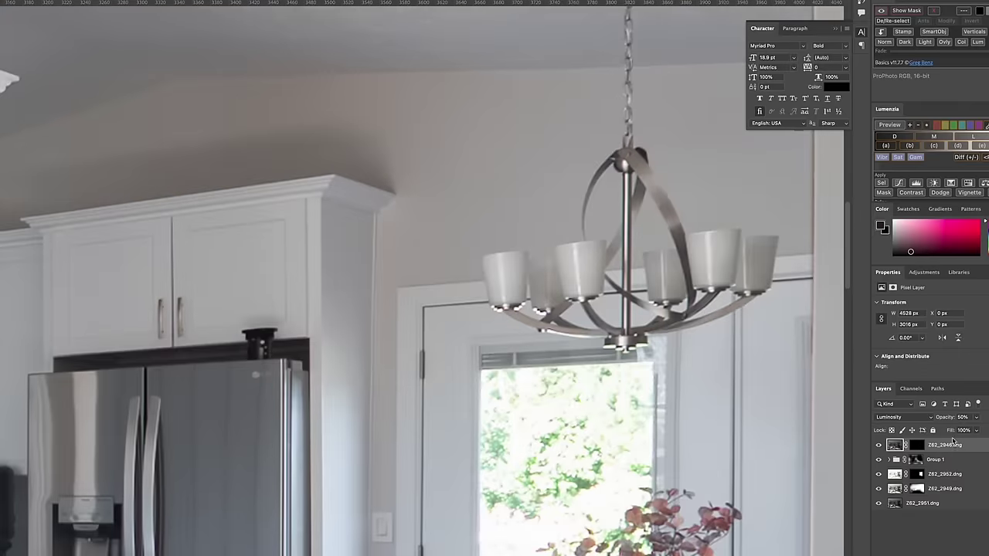
left_click(920, 445)
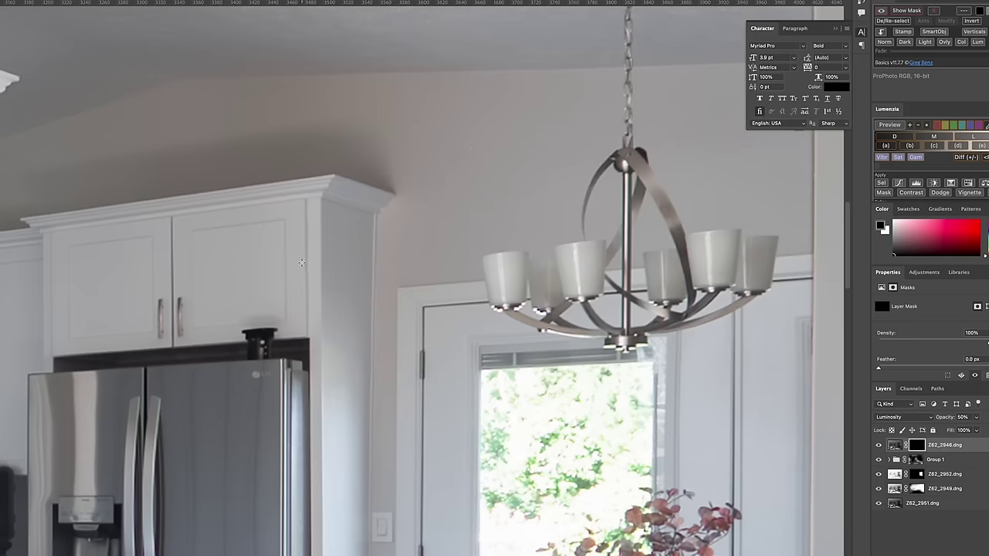
key("bracketleft")
key("bracketleft")
key("bracketleft")
key("bracketleft")
key("bracketleft")
key("bracketleft")
key("bracketleft")
key("bracketleft")
key("bracketleft")
key("bracketleft")
key("bracketleft")
key("bracketleft")
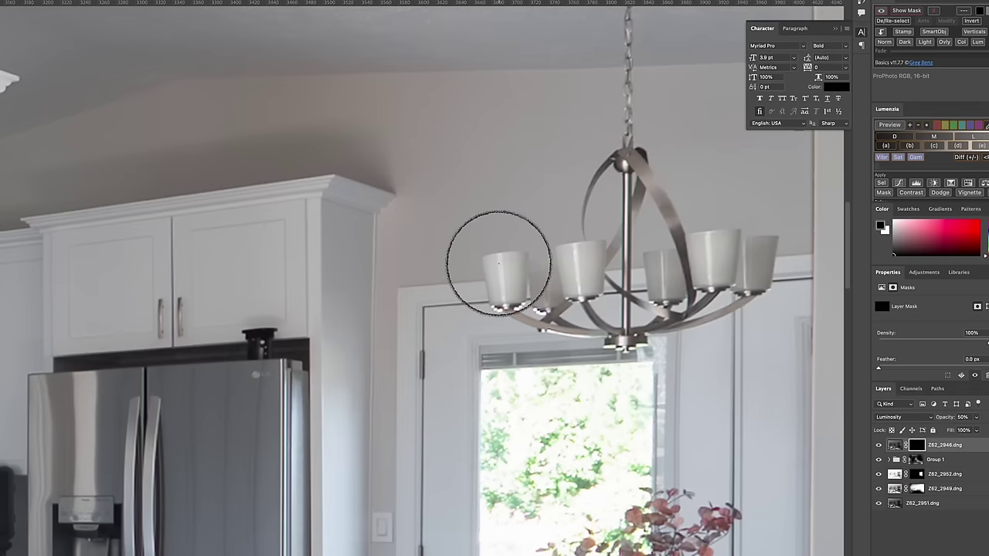
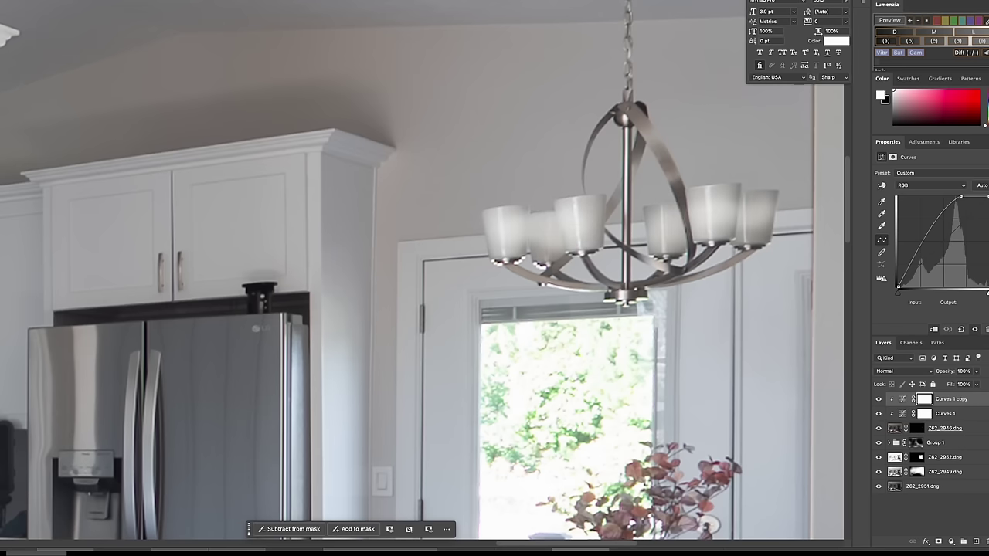
- Compare the whole image with the Curves 1 and Curves 1 copy adjustments hidden and shown
right_click(118, 236)
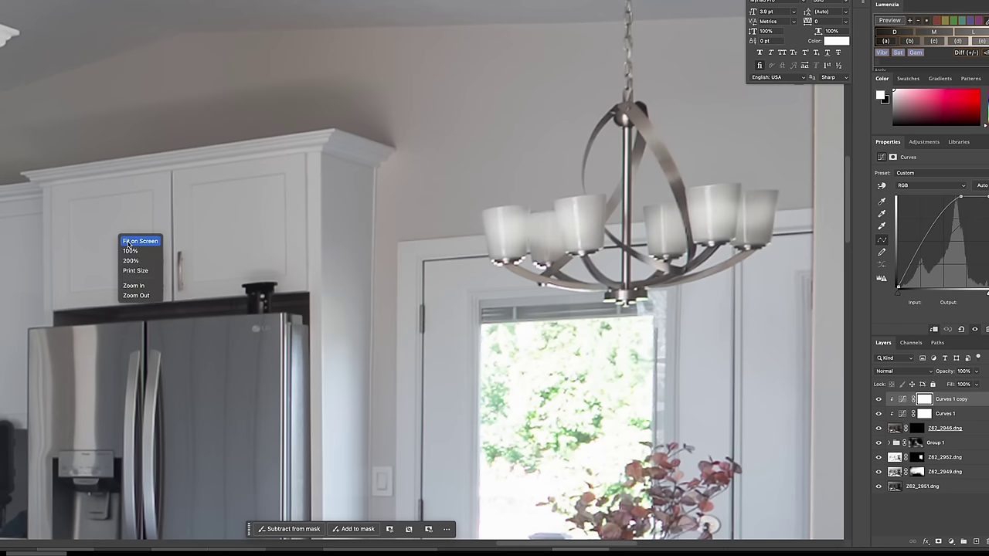
left_click(126, 240)
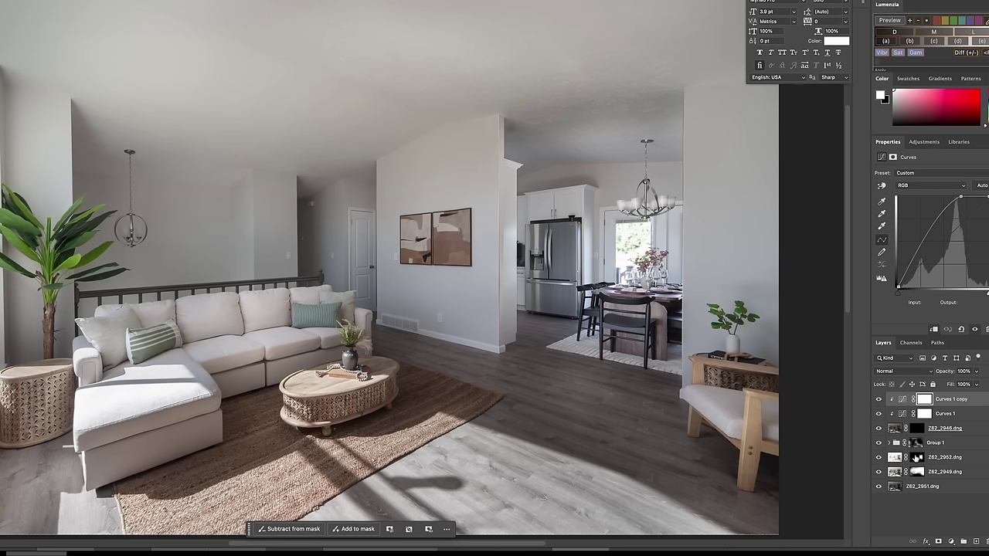
left_click(879, 399)
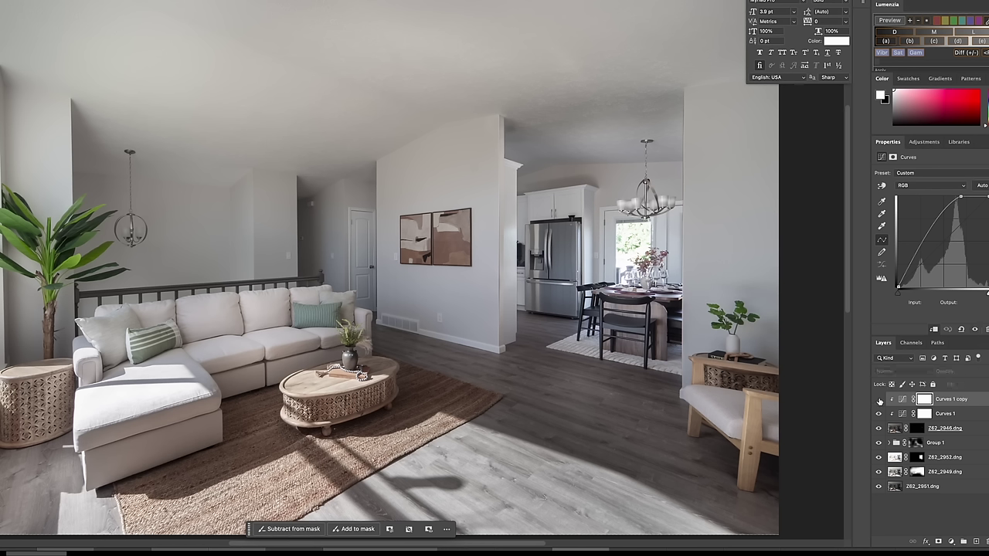
left_click(879, 414)
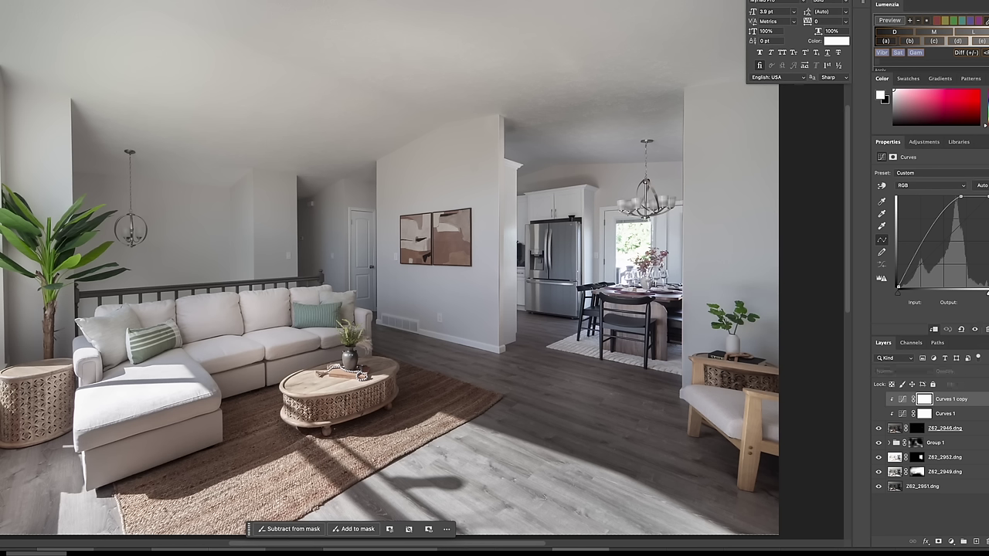
left_click(879, 414)
left_click(879, 400)
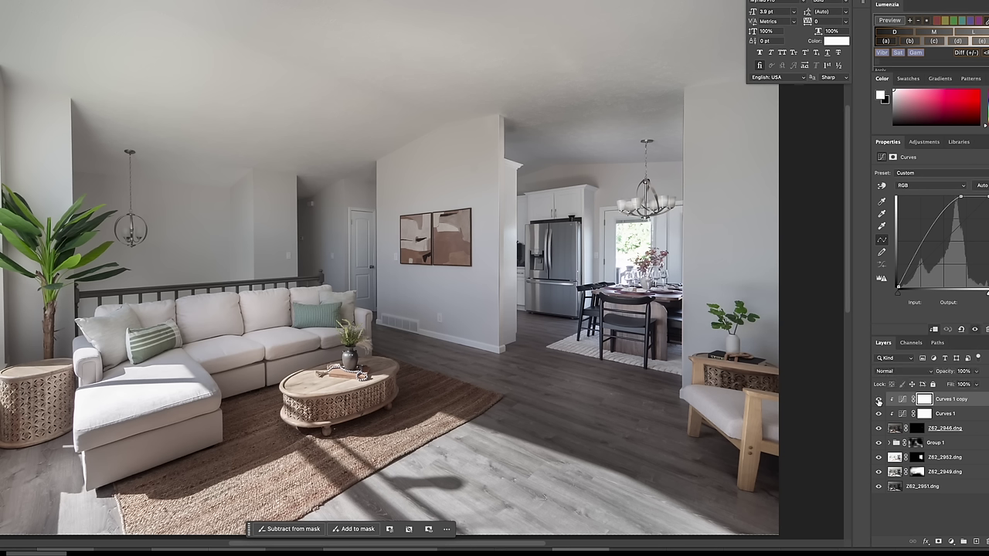
left_click(879, 400)
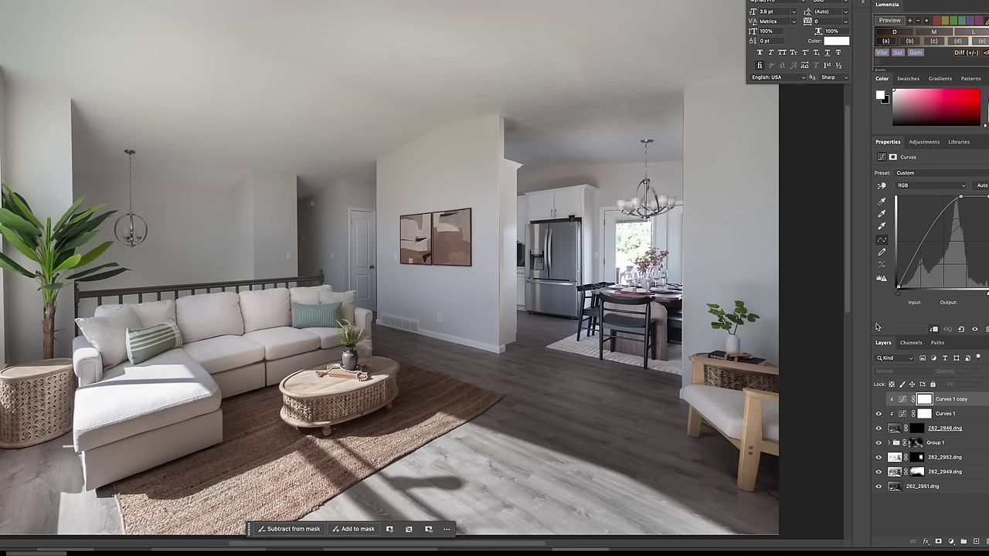
- Delete the Curves 1 copy adjustment layer
right_click(971, 401)
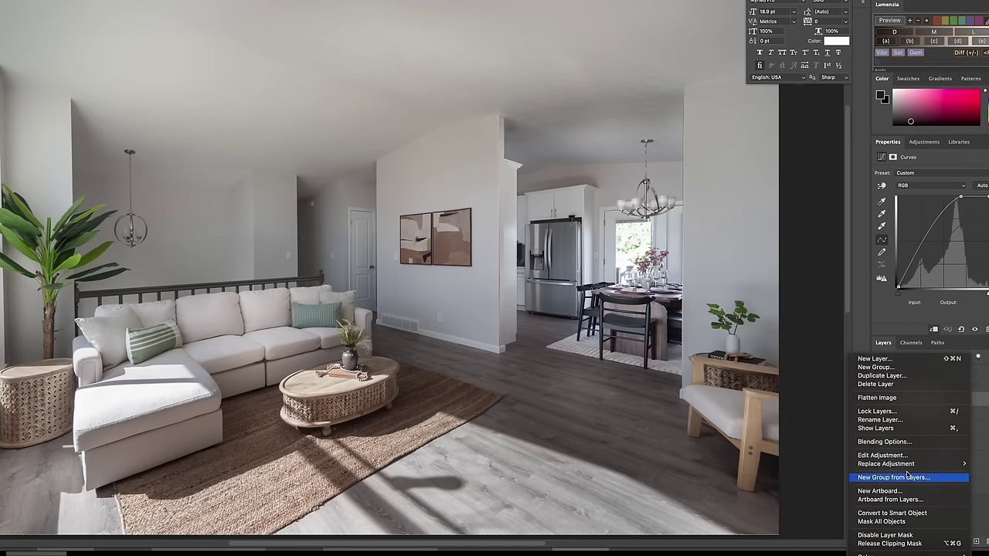
left_click(905, 377)
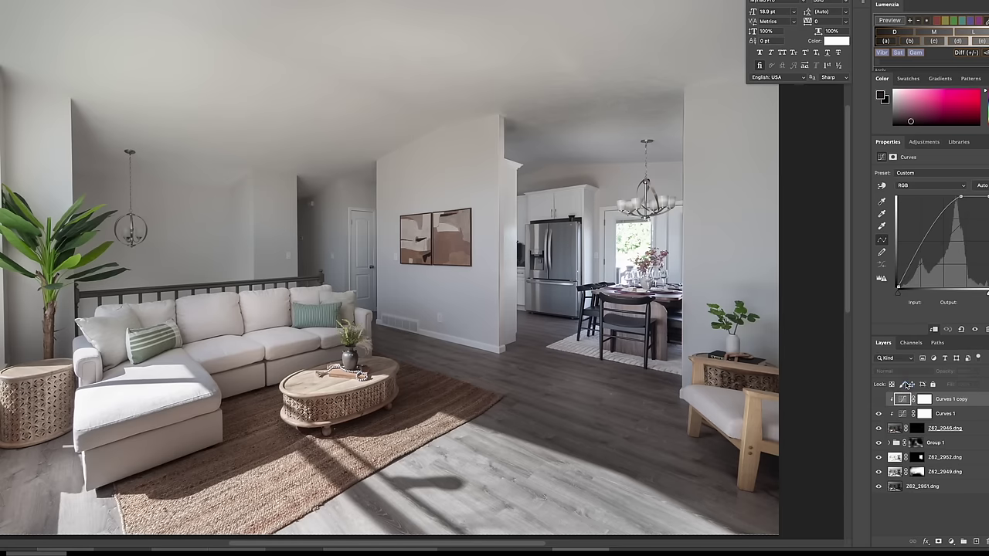
left_click(414, 112)
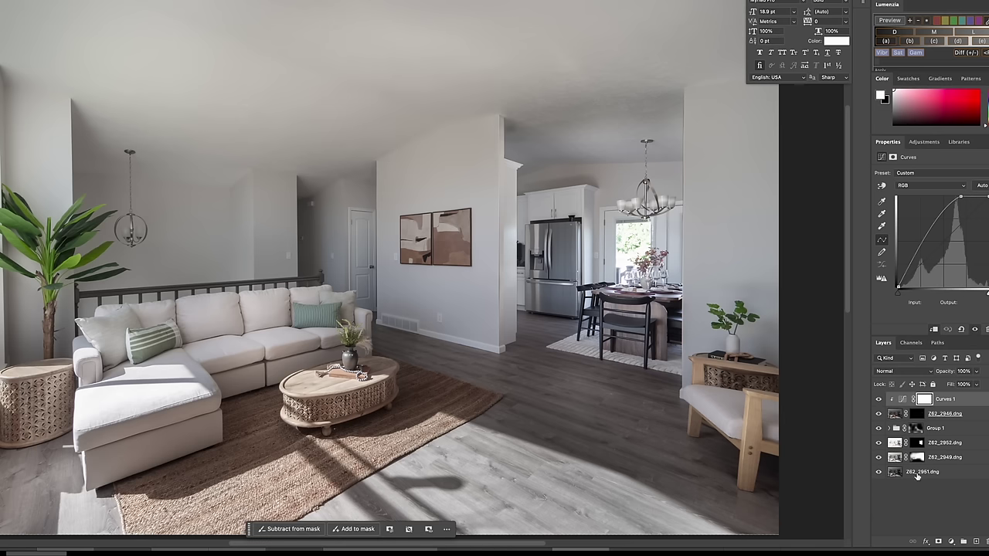
- Stamp all visible layers into a new layer above Curves 1 and move Z62_2951 to the top of the layer stack
left_click(889, 429)
left_click(952, 399)
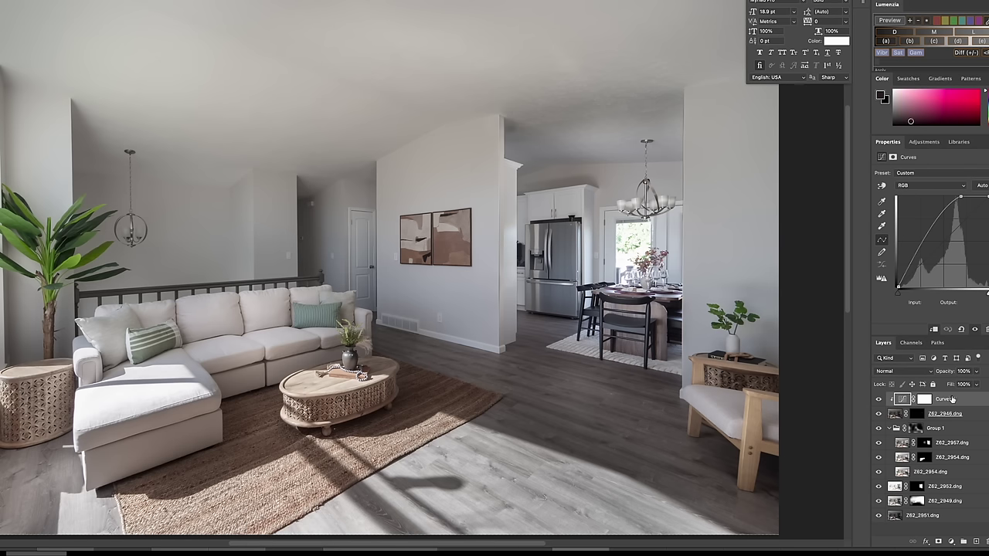
key("ctrl+shift+alt+e")
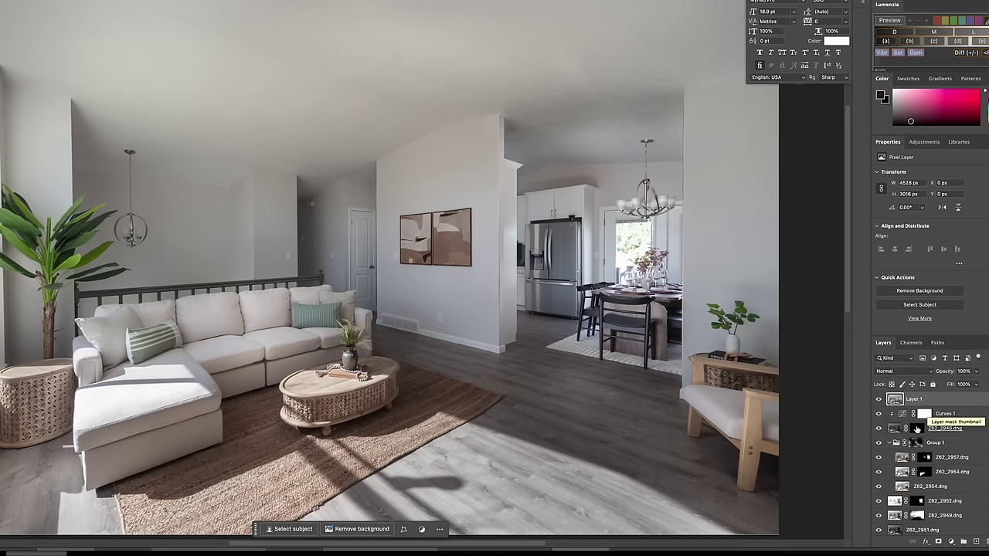
left_click(918, 533)
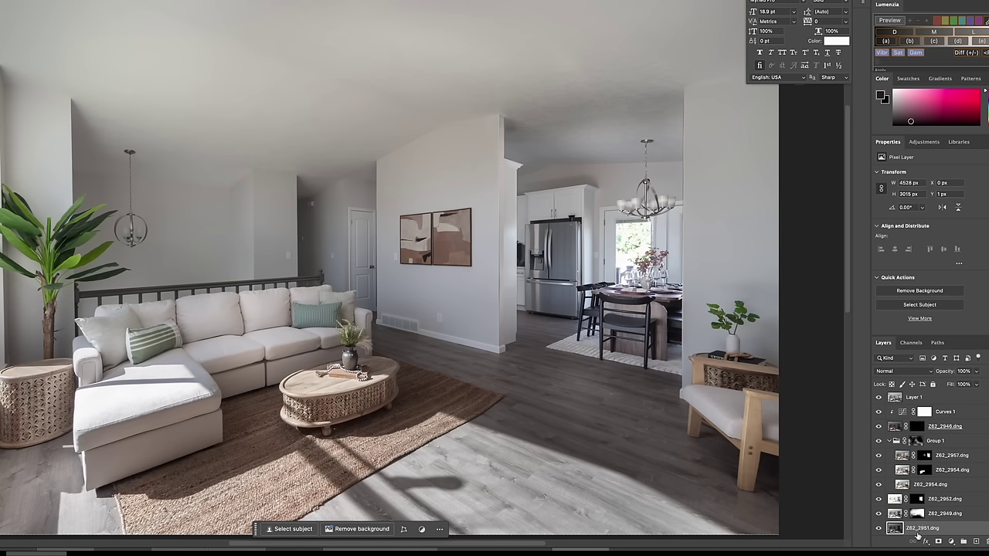
left_click_drag(921, 531, 932, 396)
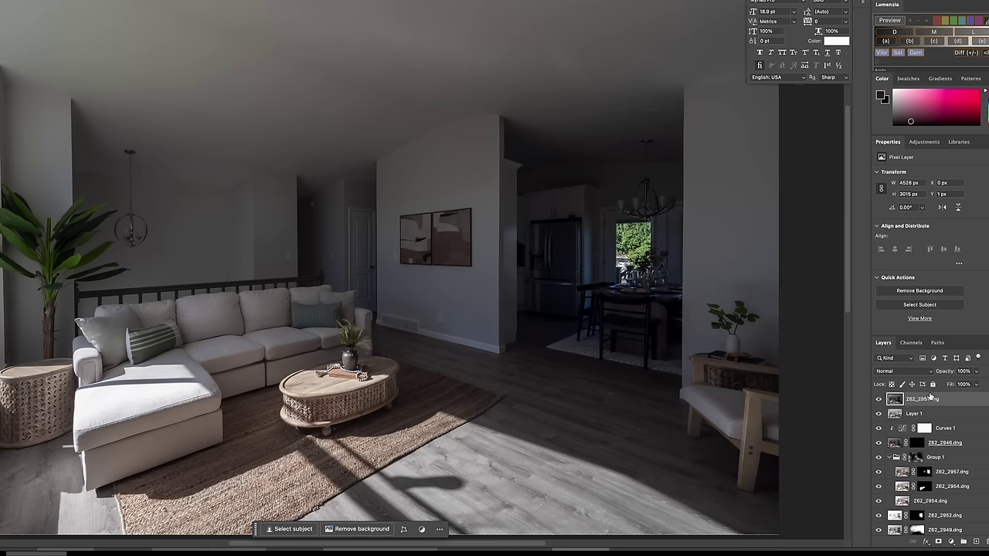
- Lasso the outdoor view through the dining door glass, around the plant and wine glasses, and add it as a layer mask on Z62_2951
left_click(630, 240)
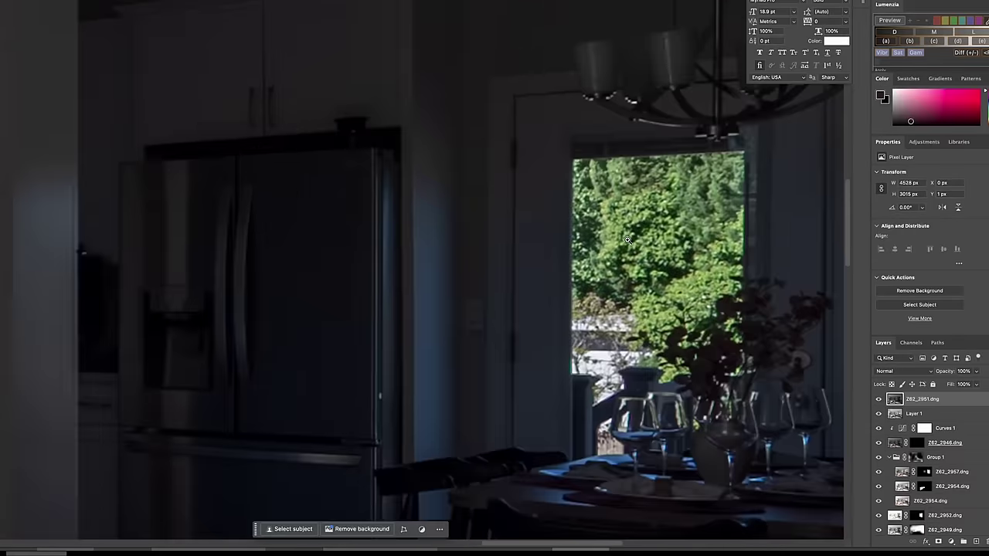
left_click(627, 241)
scroll(627, 240, "up", 2)
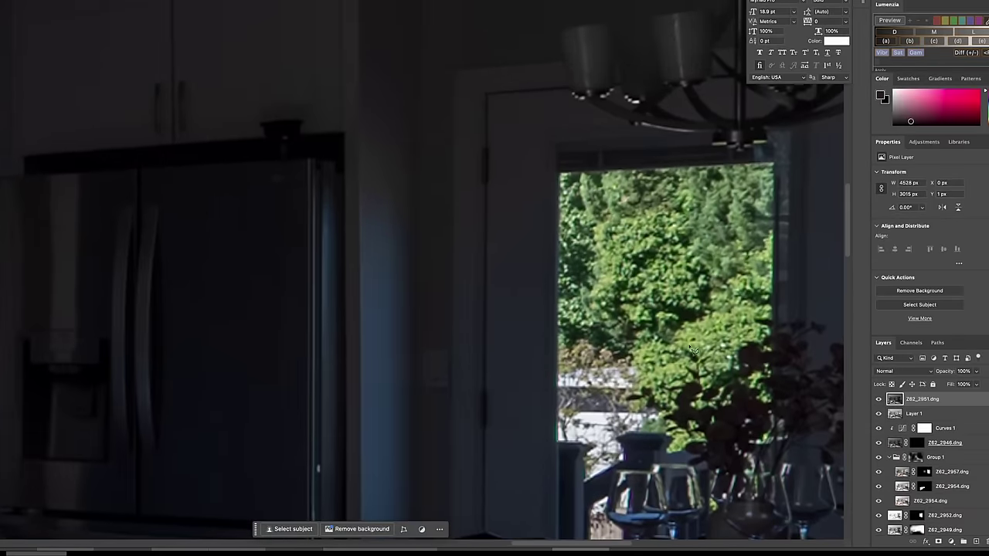
left_click(558, 442)
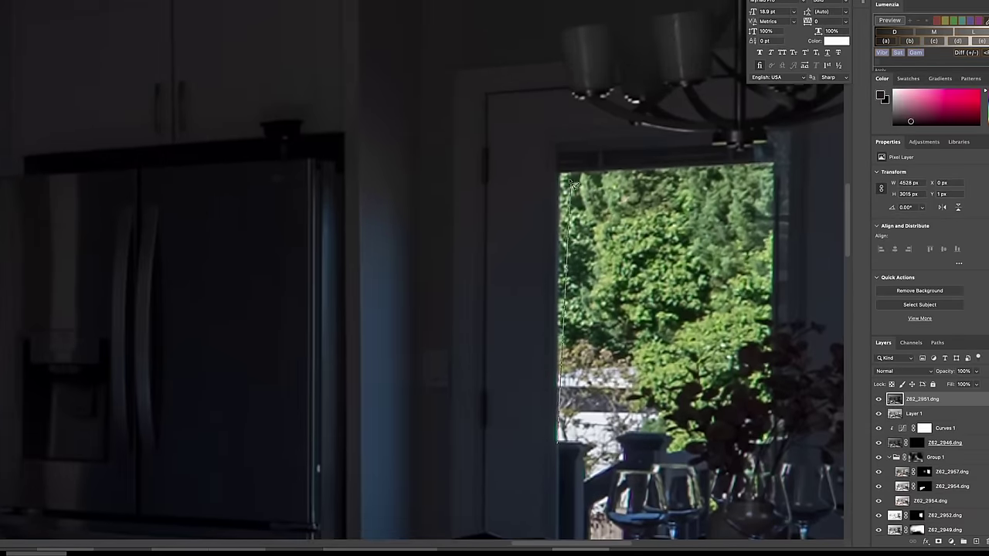
mouse_move(663, 170)
left_mouse_down()
mouse_move(814, 165)
mouse_move(779, 163)
mouse_move(779, 324)
left_mouse_up()
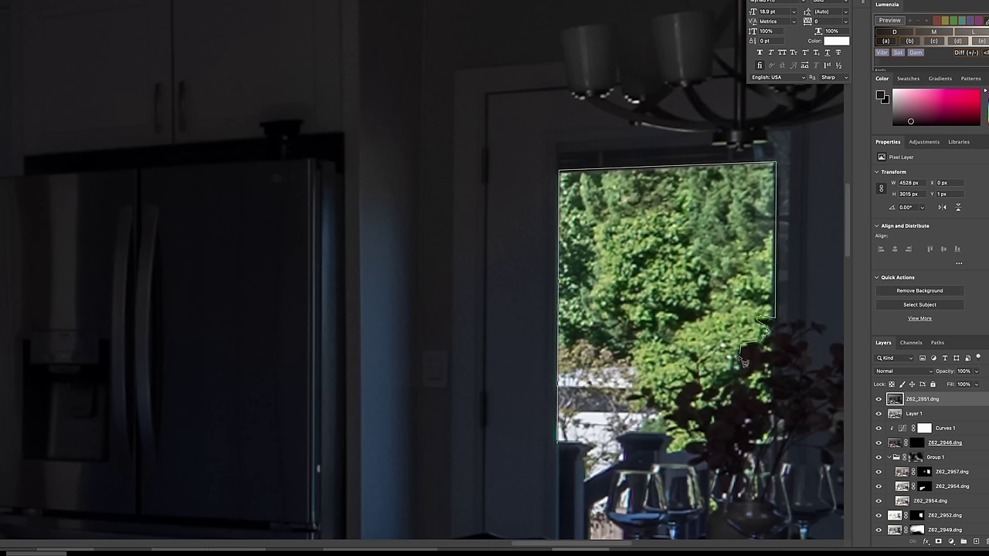
mouse_move(711, 395)
left_mouse_down()
mouse_move(684, 389)
mouse_move(673, 420)
mouse_move(709, 438)
left_mouse_up()
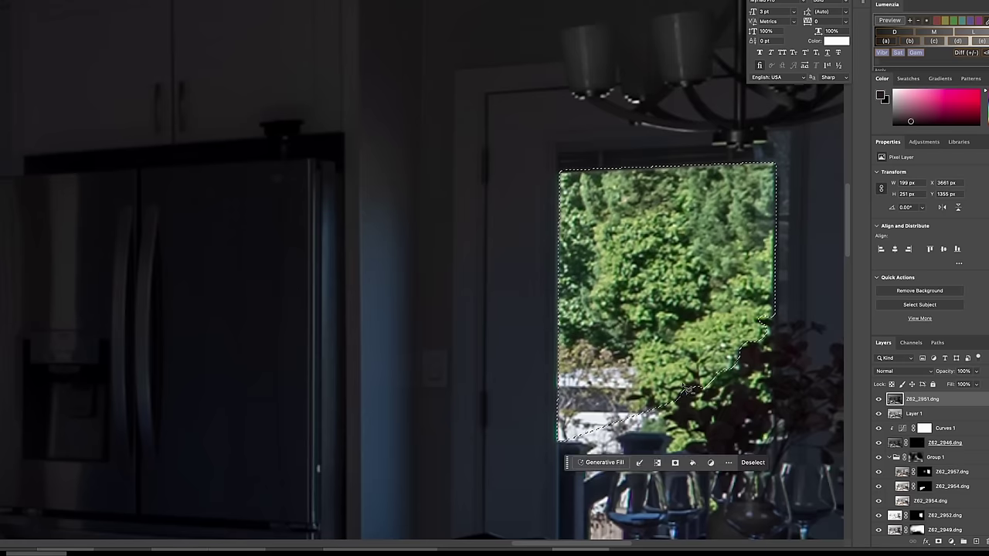
mouse_move(678, 384)
left_mouse_down()
mouse_move(682, 419)
mouse_move(665, 424)
mouse_move(697, 446)
mouse_move(674, 456)
mouse_move(680, 451)
mouse_move(696, 477)
mouse_move(619, 469)
mouse_move(618, 502)
mouse_move(627, 496)
mouse_move(609, 523)
mouse_move(632, 541)
mouse_move(626, 554)
mouse_move(604, 469)
mouse_move(604, 423)
mouse_move(623, 424)
mouse_move(625, 439)
mouse_move(563, 443)
left_mouse_up()
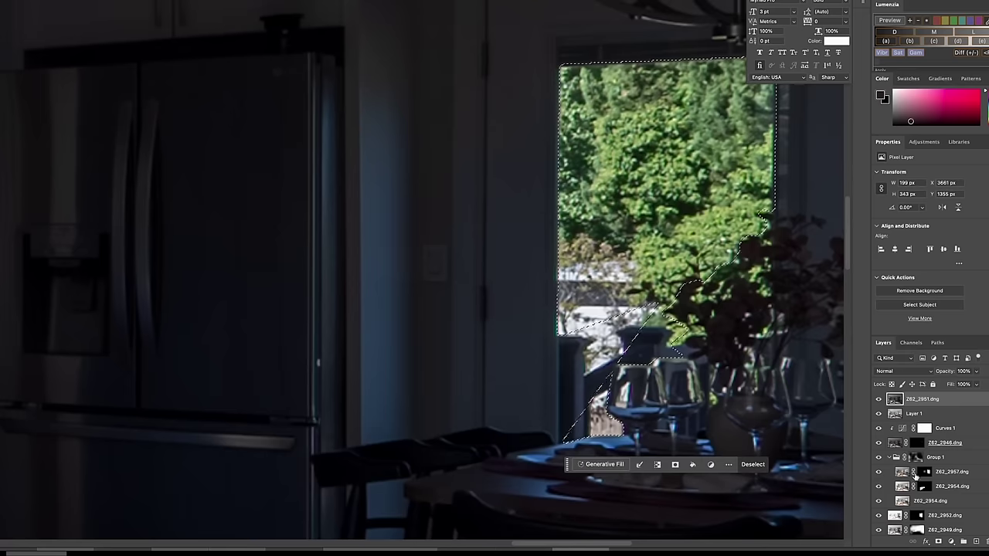
left_click(939, 542)
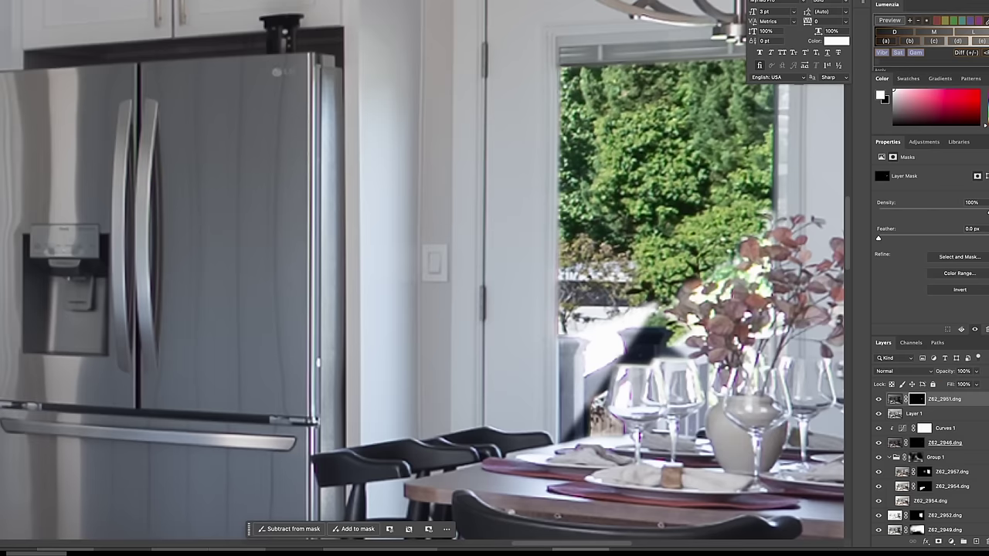
- Check the window blend in the full image and set the opacity of layer Z62_2951 to 79%
right_click(481, 221)
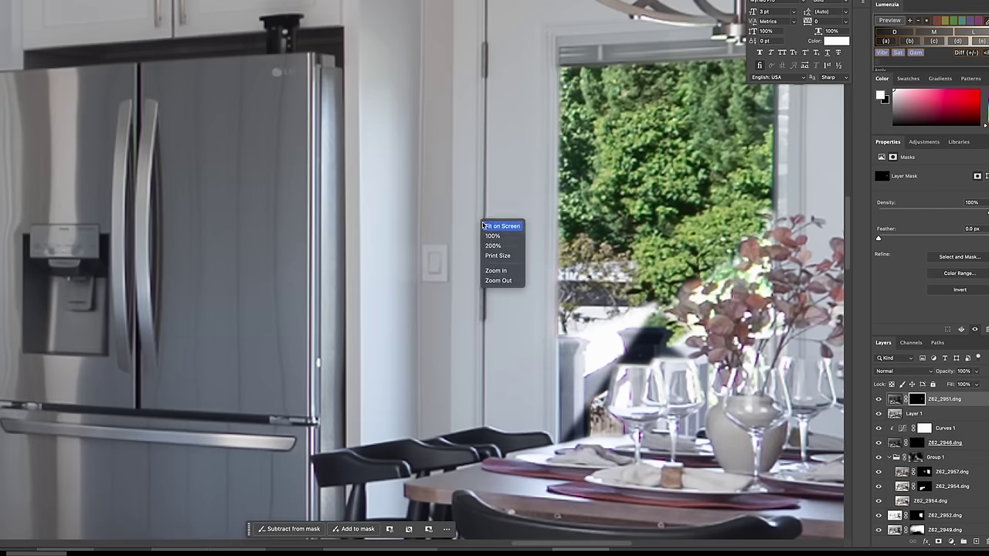
left_click(492, 224)
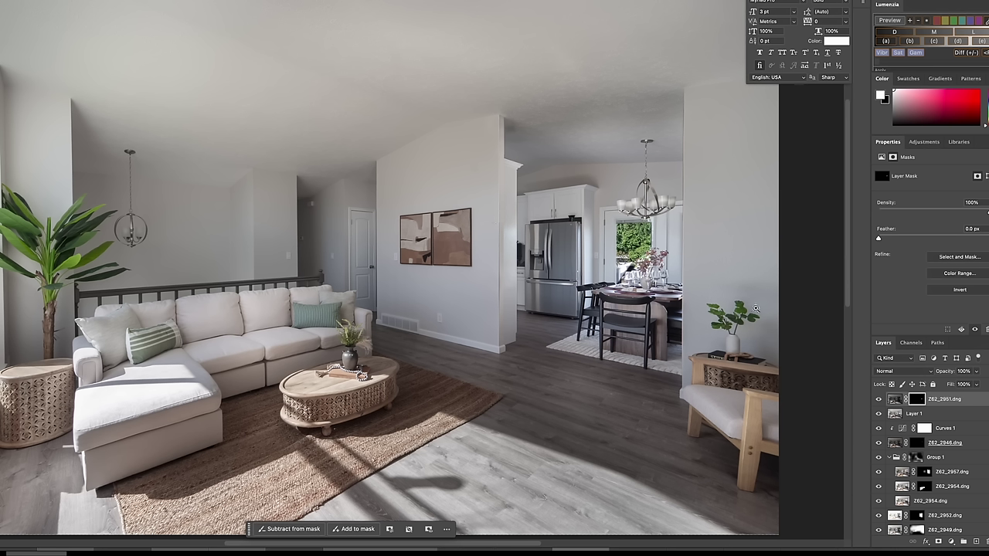
left_click(976, 374)
left_click_drag(965, 383, 969, 382)
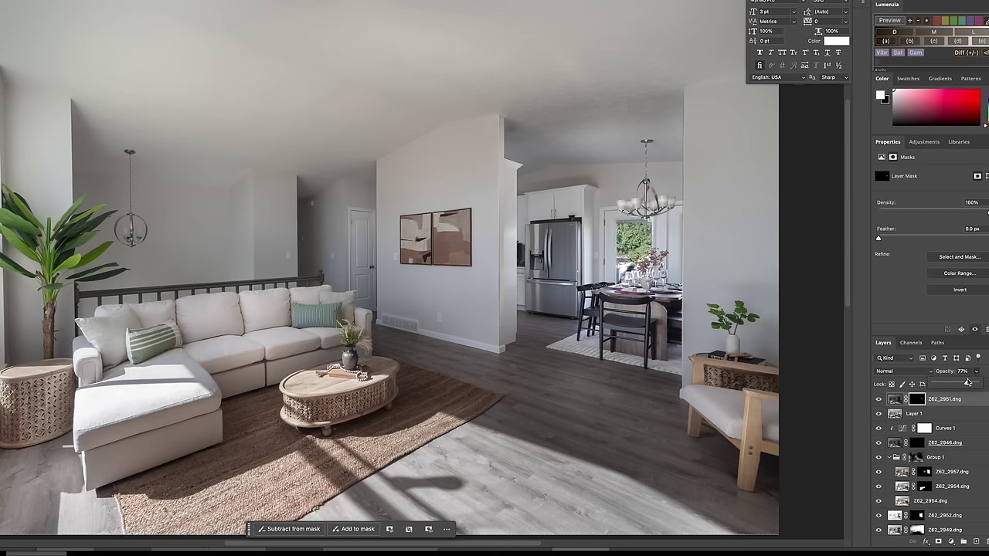
- Paint white on the Z62_2951 mask over the red-leaved branches in front of the door window
left_click_drag(650, 262, 705, 291)
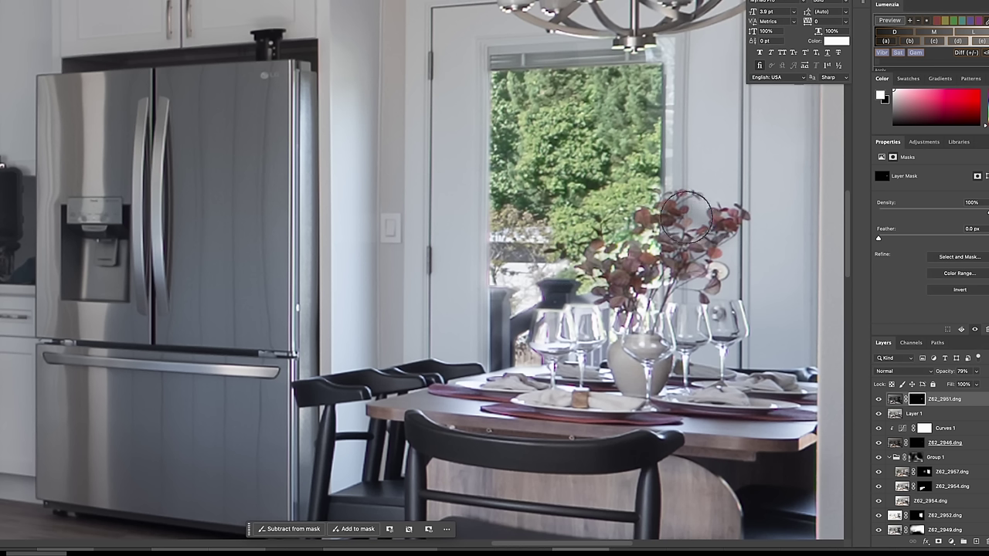
key("x")
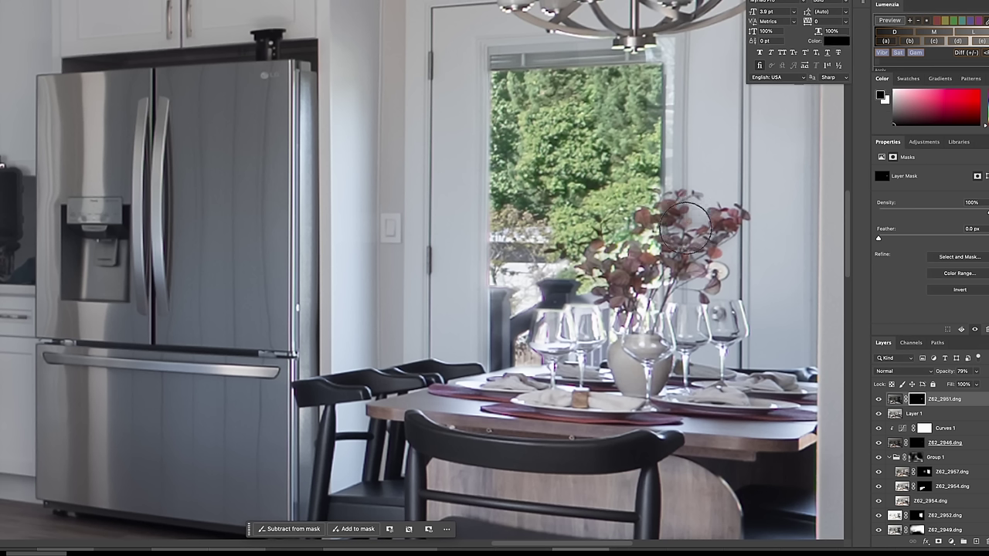
key("x")
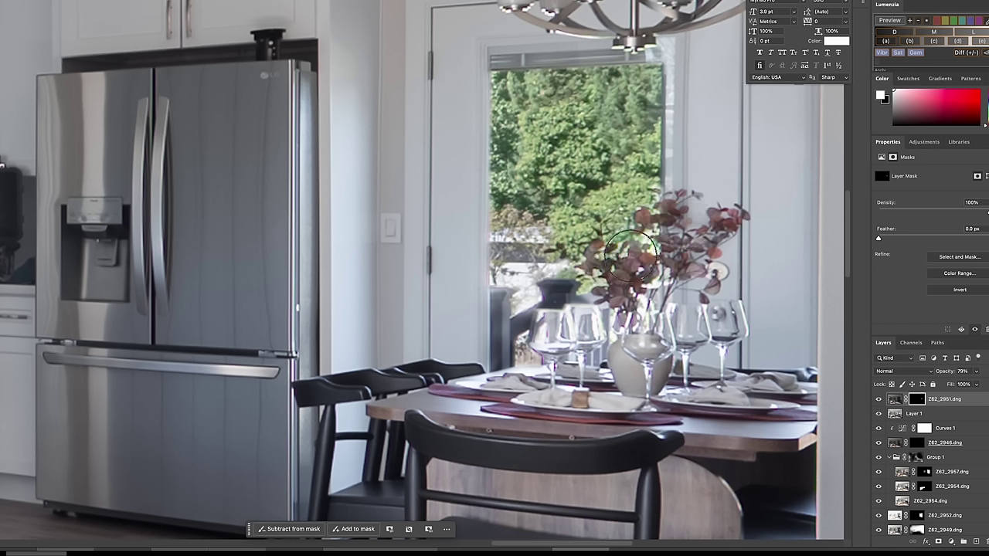
left_click(660, 288)
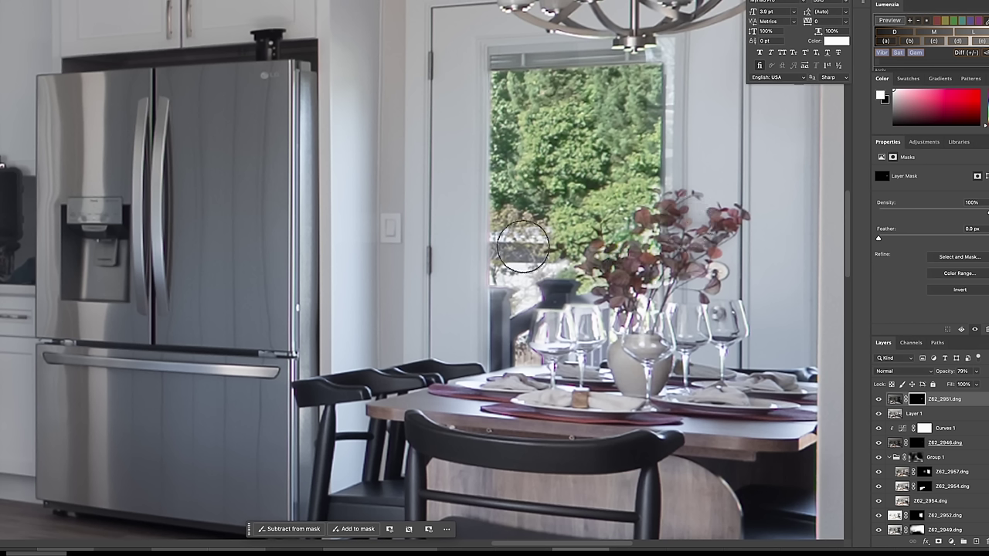
- Paint white on the Z62_2951 mask over the lower door glass and around the wine glasses and vase
left_click(518, 311)
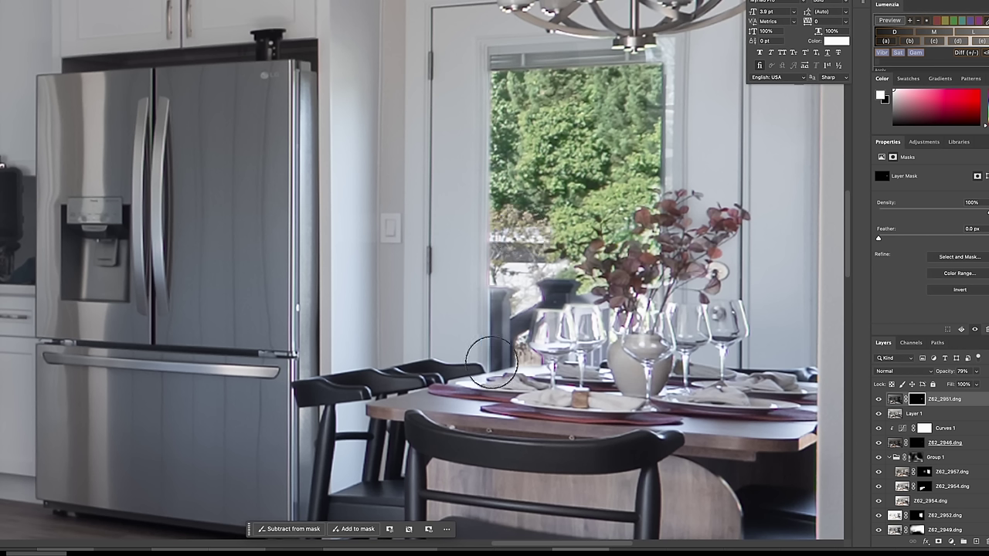
left_click(492, 362)
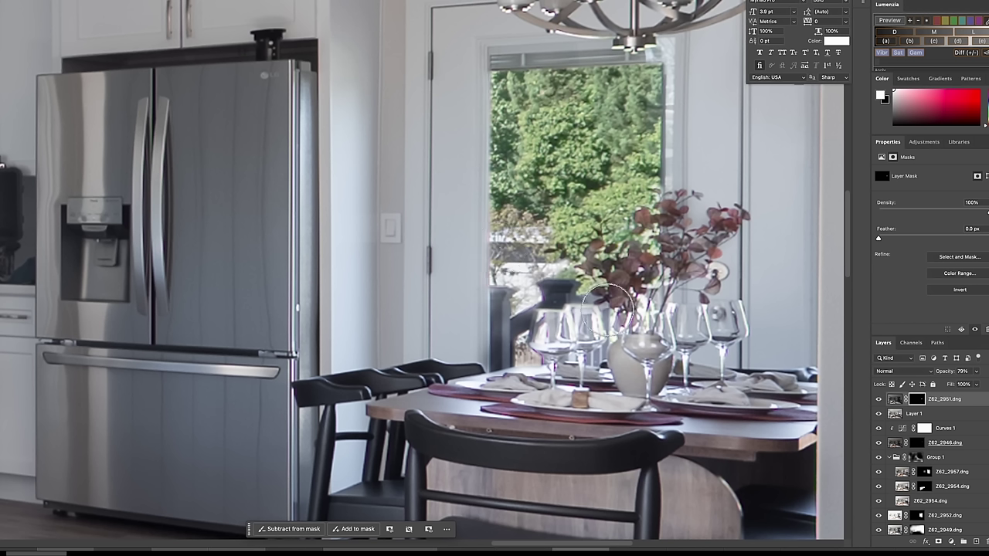
mouse_move(606, 306)
left_mouse_down()
mouse_move(640, 301)
mouse_move(649, 345)
mouse_move(651, 303)
mouse_move(579, 329)
mouse_move(597, 327)
mouse_move(541, 318)
mouse_move(575, 331)
mouse_move(553, 337)
mouse_move(571, 351)
mouse_move(587, 307)
mouse_move(637, 320)
mouse_move(641, 355)
mouse_move(676, 355)
mouse_move(688, 324)
mouse_move(711, 335)
mouse_move(695, 312)
mouse_move(729, 316)
mouse_move(732, 344)
mouse_move(635, 366)
mouse_move(644, 387)
mouse_move(659, 354)
mouse_move(587, 359)
mouse_move(680, 358)
mouse_move(683, 401)
mouse_move(664, 324)
mouse_move(692, 404)
mouse_move(810, 389)
mouse_move(657, 387)
mouse_move(630, 403)
mouse_move(479, 376)
mouse_move(627, 373)
mouse_move(595, 378)
left_mouse_up()
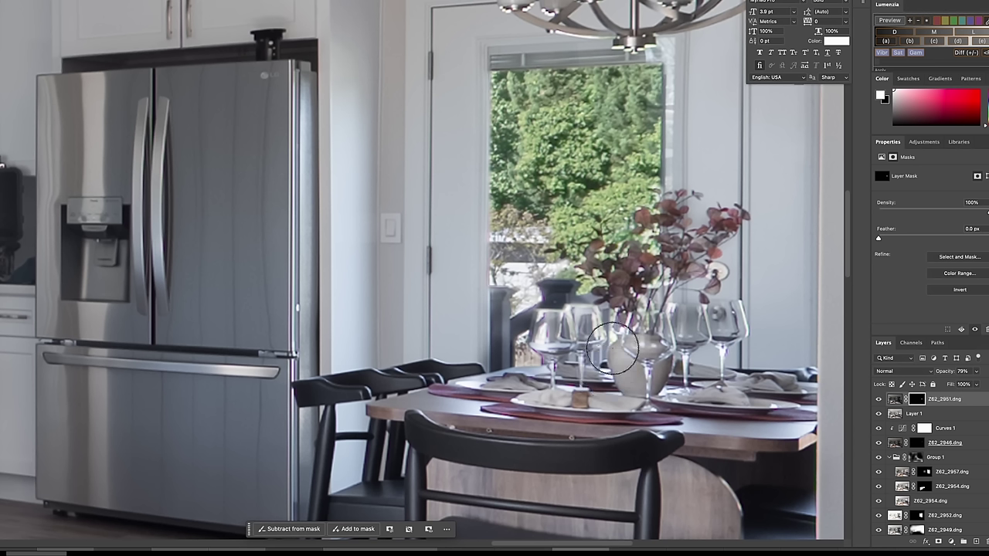
mouse_move(608, 362)
left_mouse_down()
mouse_move(638, 348)
mouse_move(642, 360)
left_mouse_up()
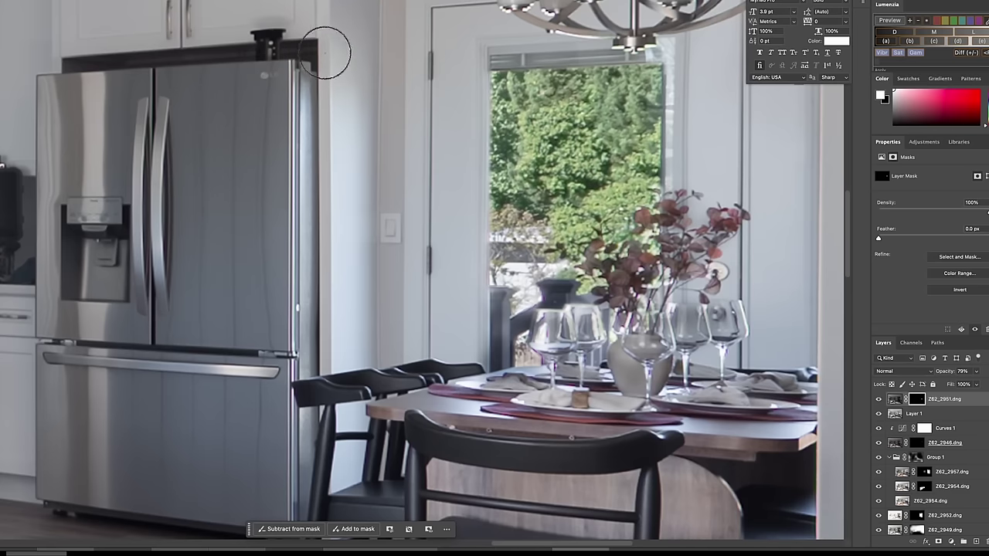
- Remove the black object on top of the refrigerator on Layer 1 and check the full image
left_click(901, 415)
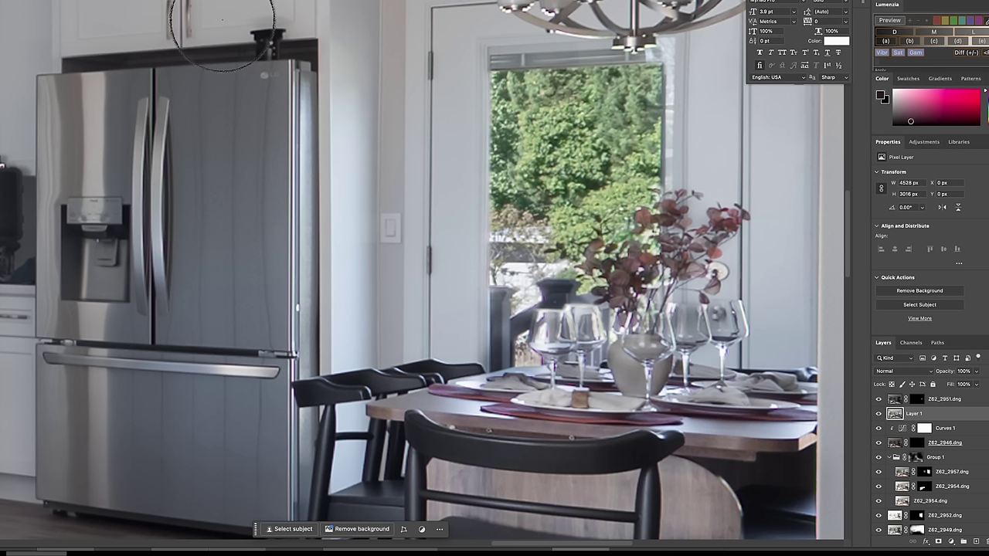
key("[")
key("[")
key("[")
key("[")
key("[")
key("[")
key("[")
key("[")
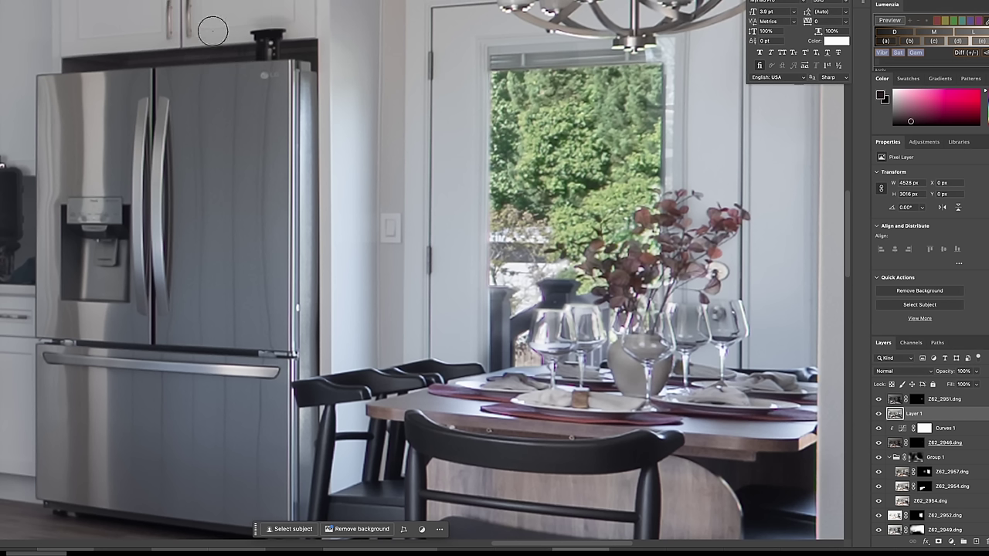
key("bracketleft")
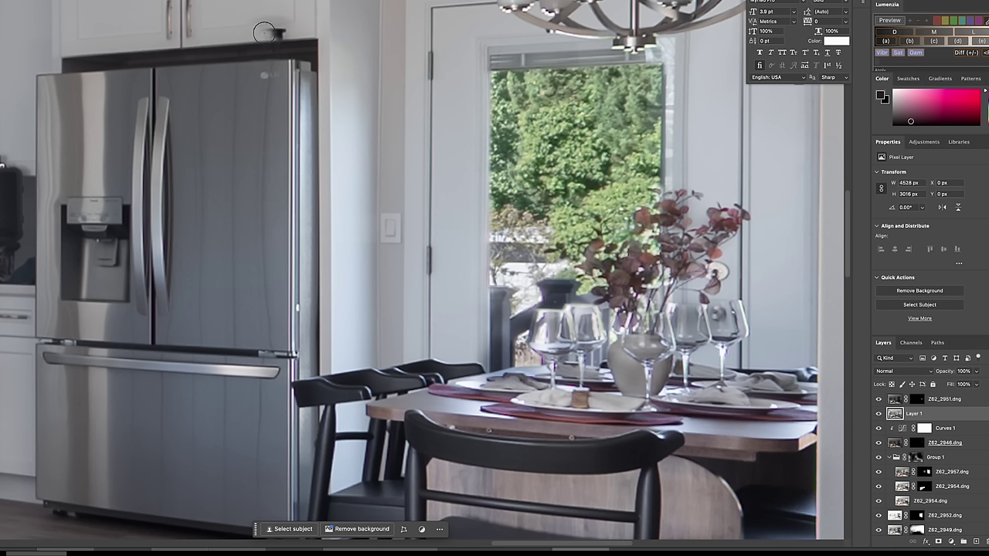
left_click_drag(264, 33, 288, 31)
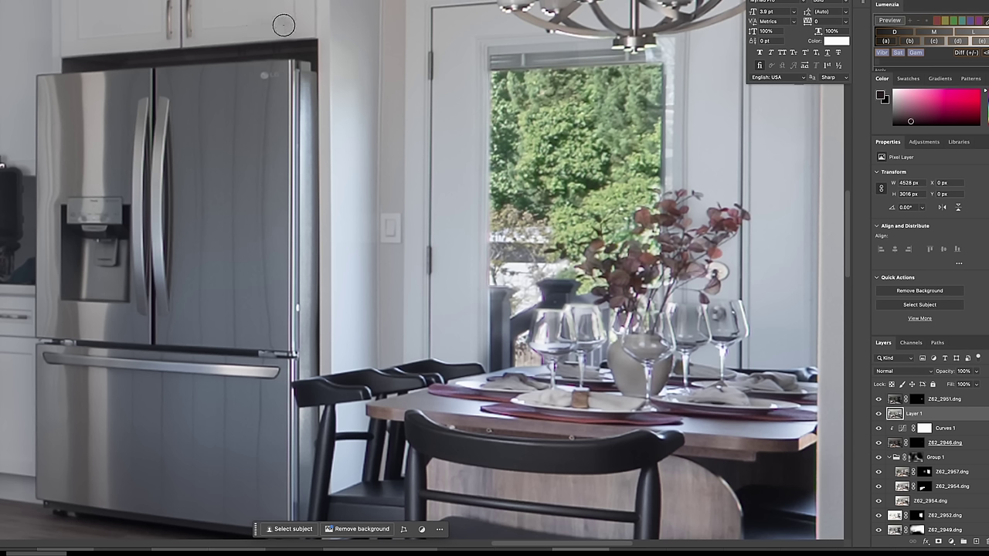
left_click_drag(278, 17, 253, 16)
right_click(204, 226)
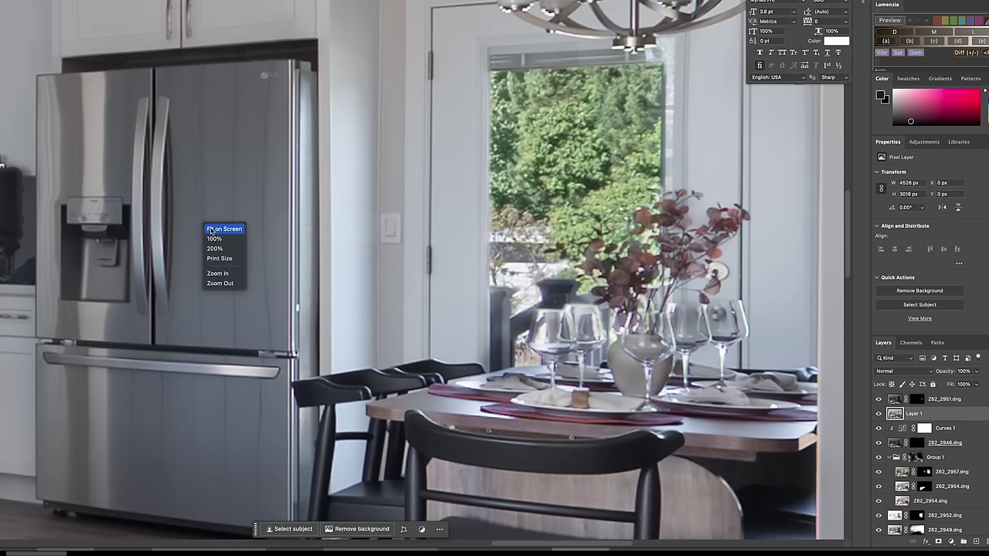
left_click(208, 229)
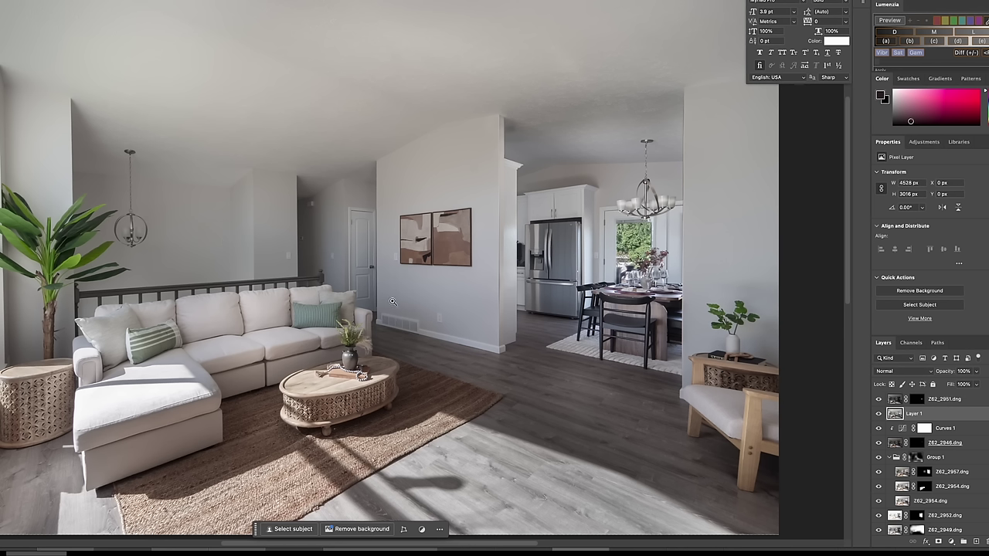
- Switch to Lightroom and straighten the photo's verticals with Guided Upright, using the wall edge beside the dining area and the window-side wall corner
left_click(951, 400)
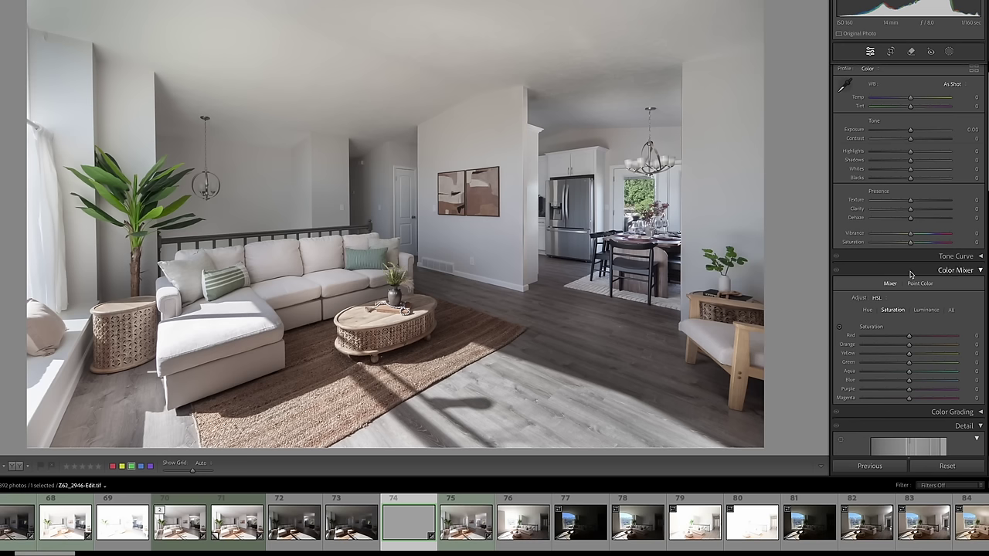
scroll(912, 275, "down", 15)
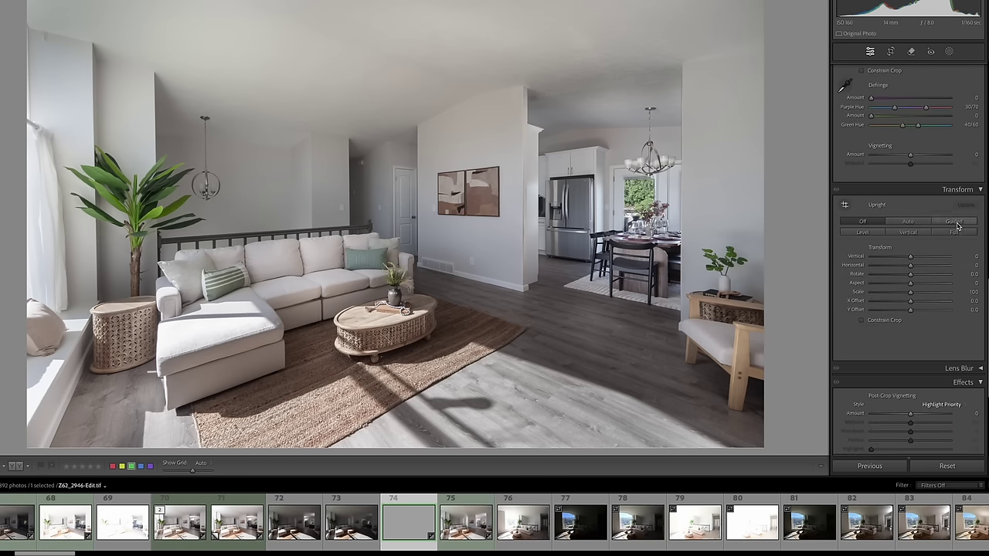
left_click(956, 222)
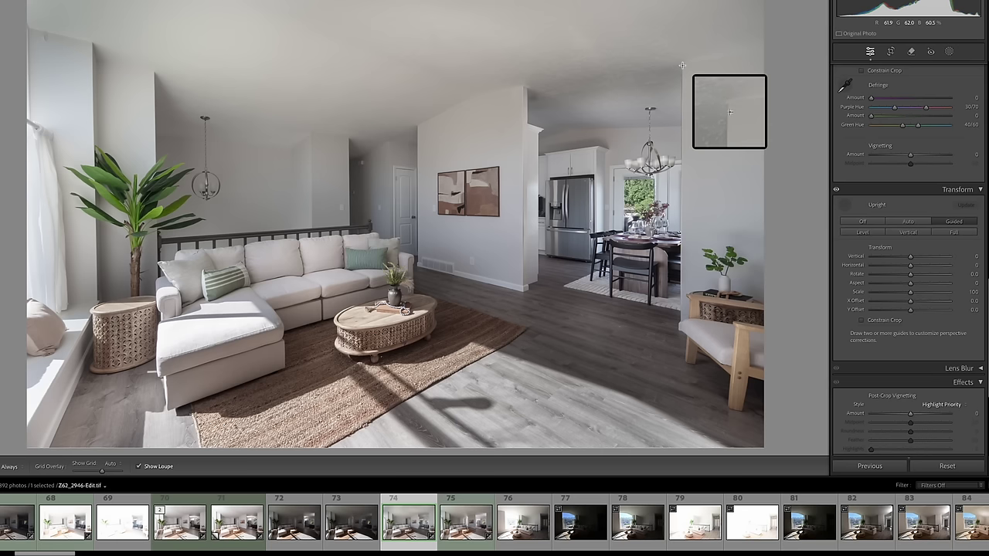
left_click_drag(682, 65, 680, 298)
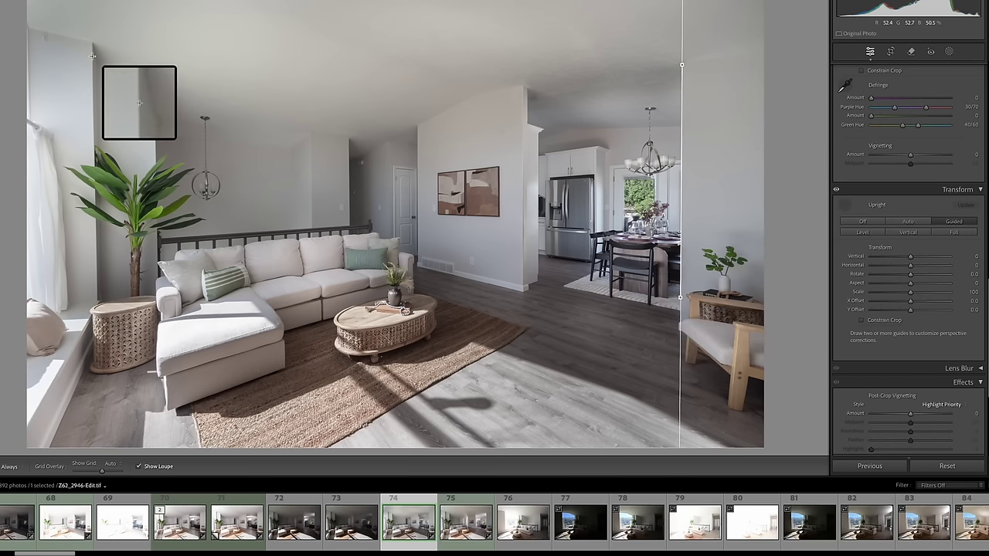
left_click_drag(93, 56, 95, 270)
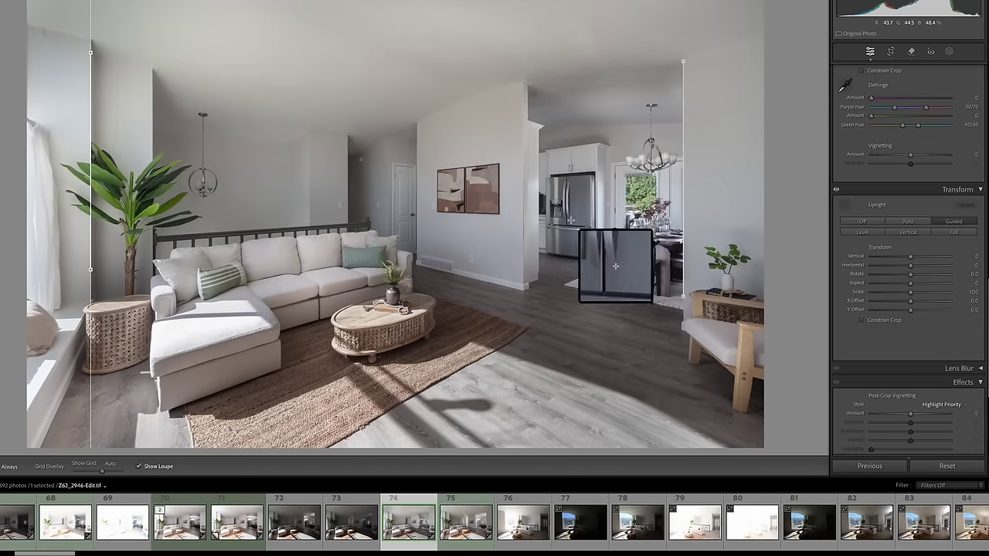
- Zoom in on the refrigerator and door, and set the Defringe purple amount to 6 and green amount to 5
left_click(611, 203)
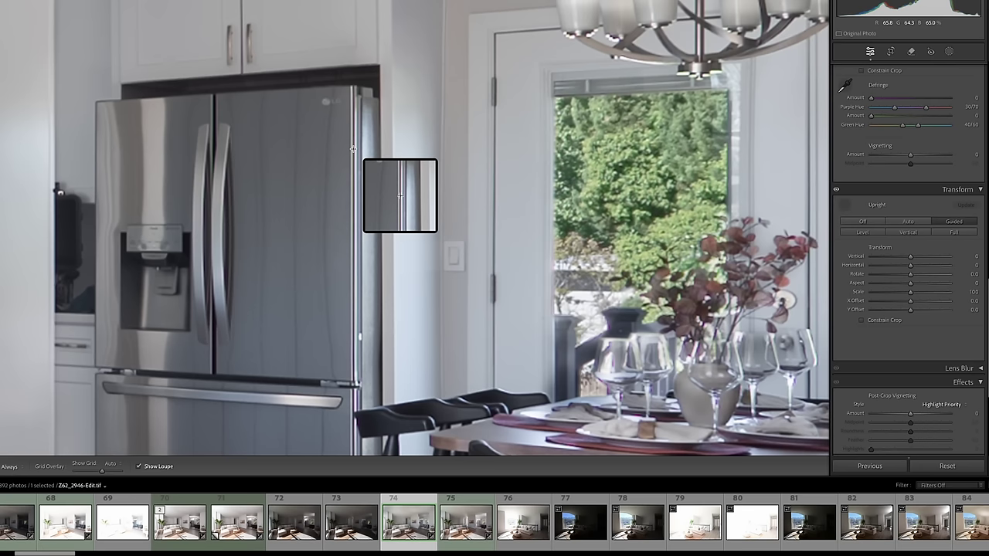
scroll(891, 136, "up", 2)
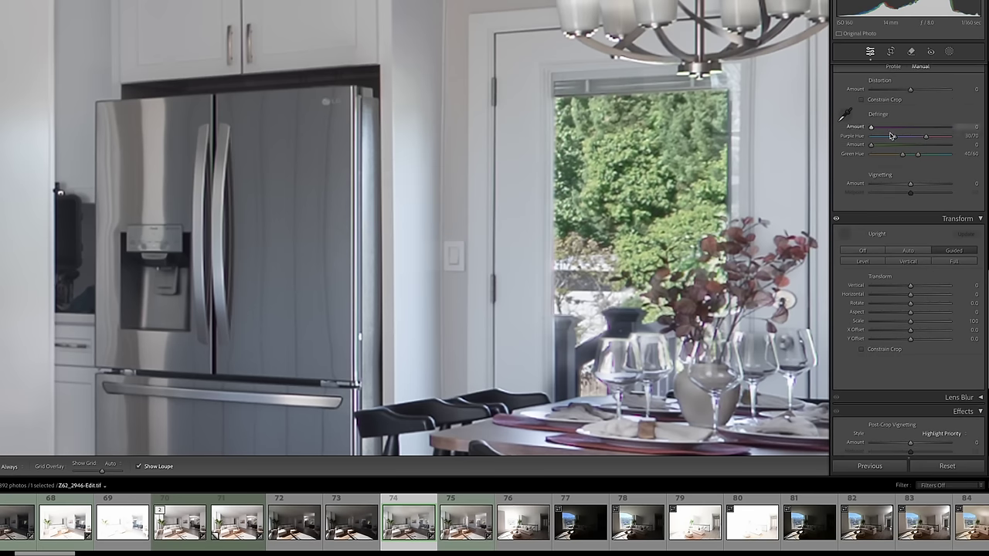
left_click_drag(872, 126, 889, 147)
left_click(870, 50)
- Open a copy of the photo with Lightroom adjustments in Adobe Photoshop 2025
right_click(481, 189)
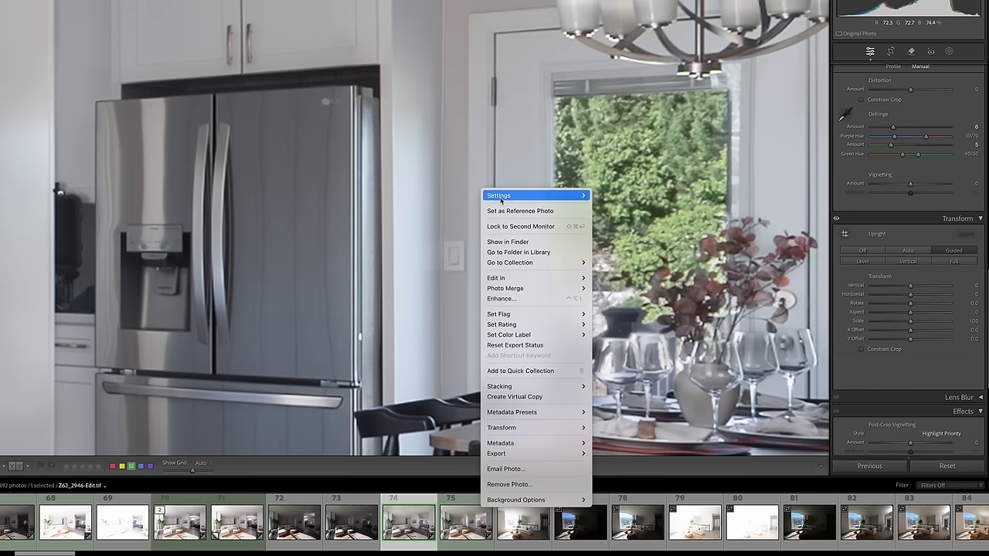
mouse_move(568, 279)
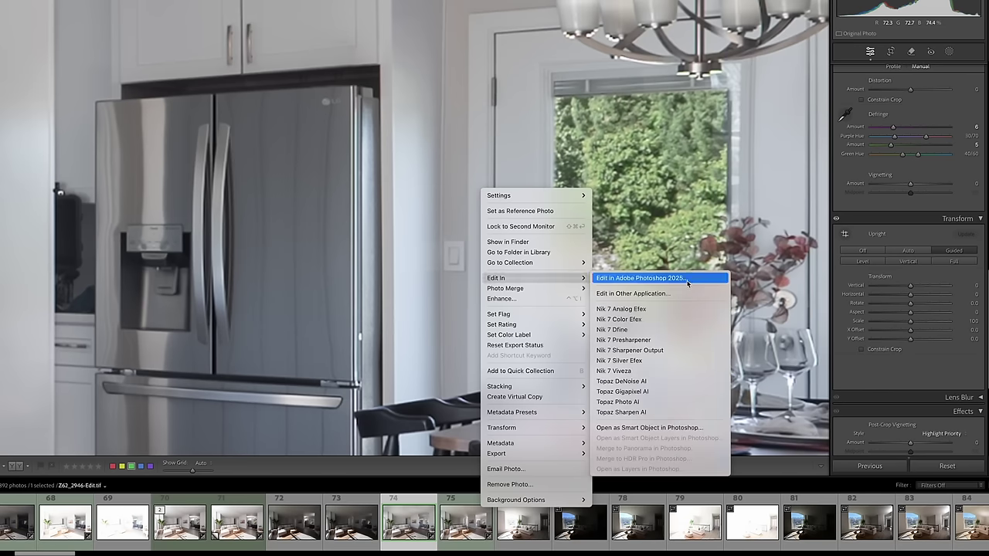
left_click(687, 280)
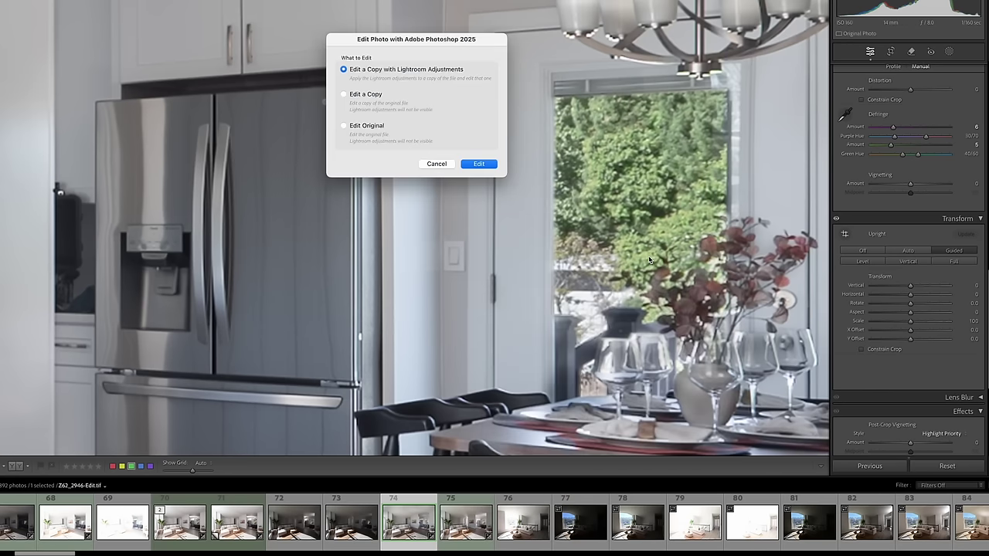
left_click(479, 164)
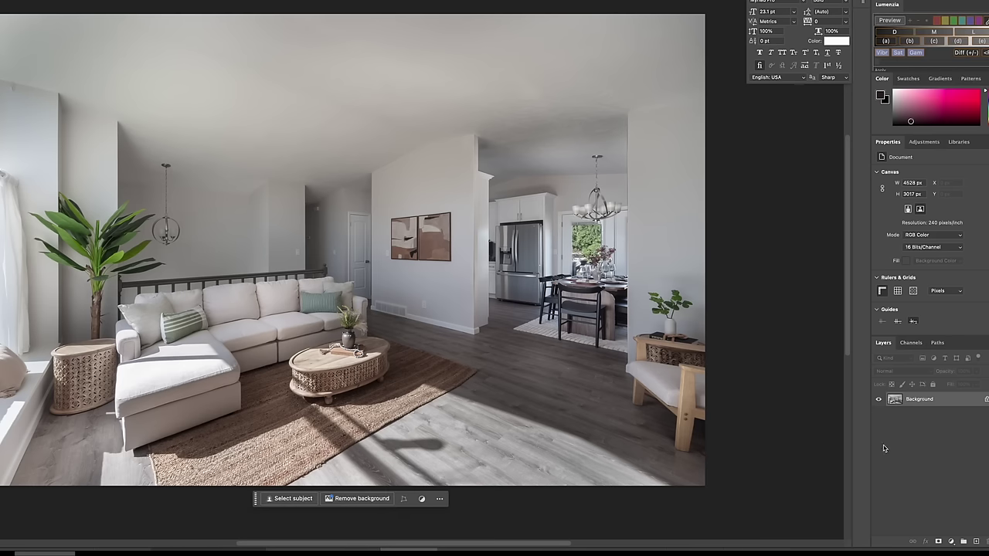
- Process the image in Topaz Photo AI with Sharpen at strength 17 plus Denoise, and export it back to Photoshop
left_click(68, 0)
mouse_move(48, 0)
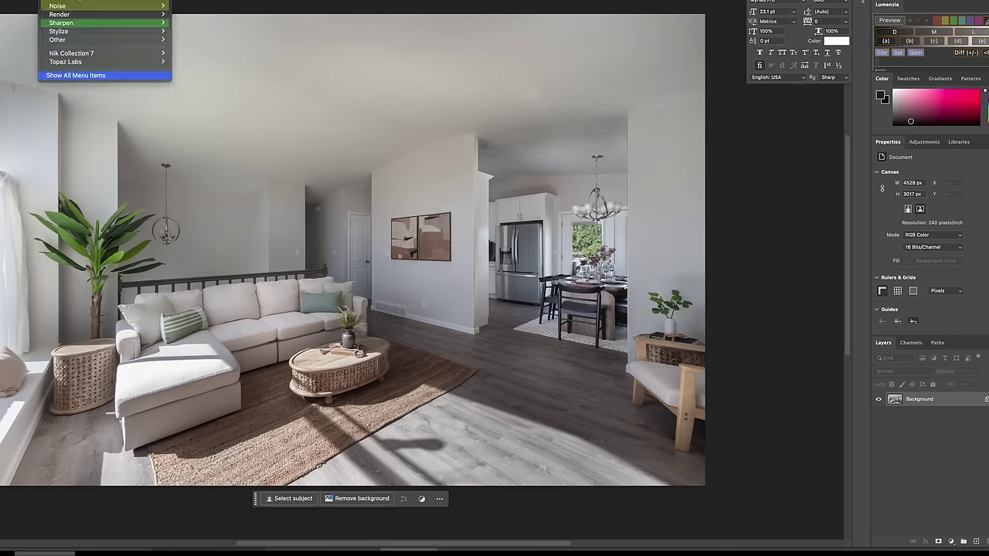
mouse_move(117, 67)
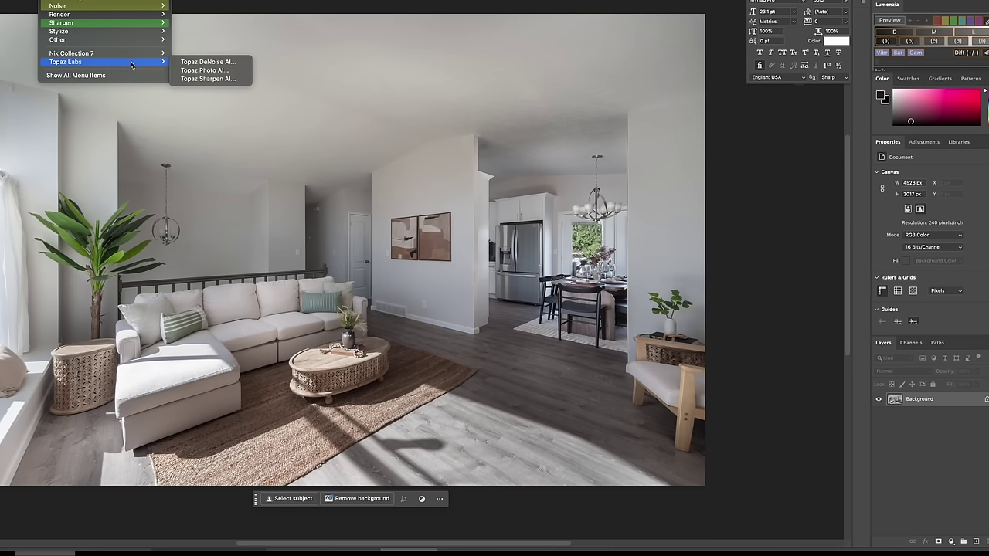
left_click(215, 71)
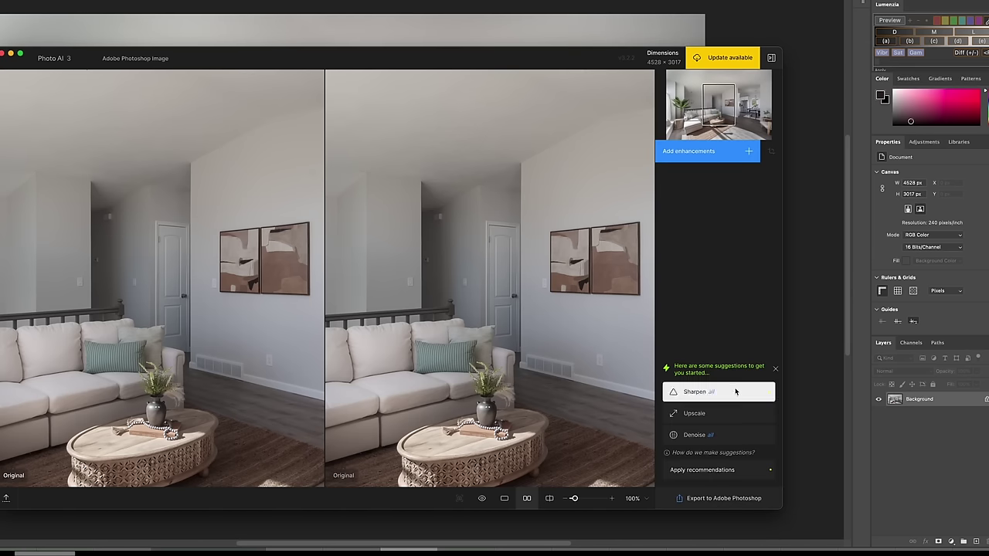
left_click(735, 391)
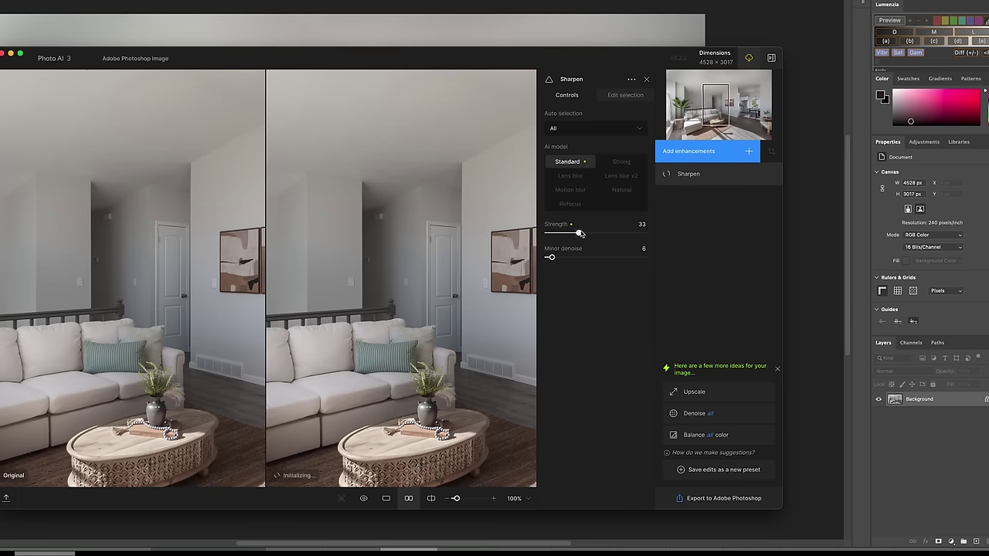
left_click_drag(580, 234, 563, 234)
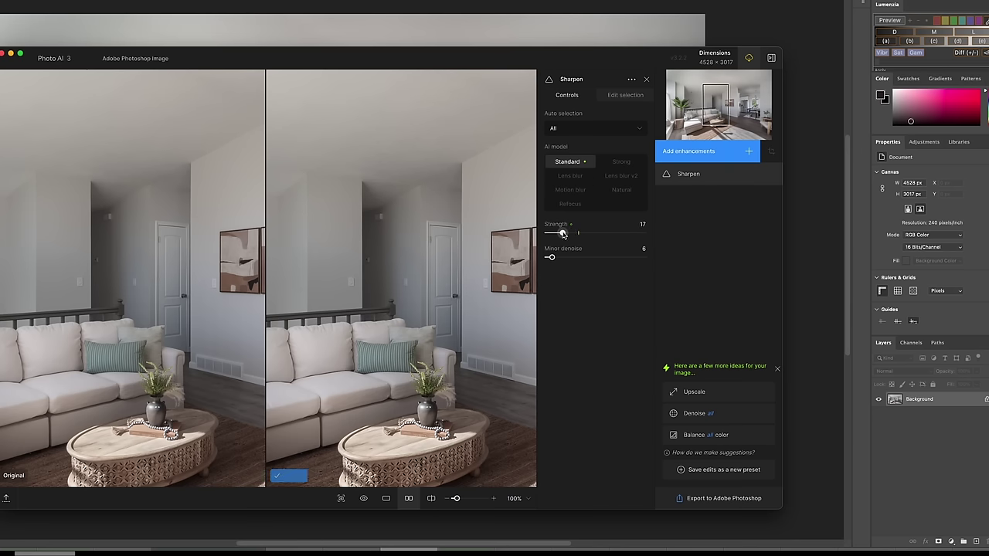
left_click(733, 415)
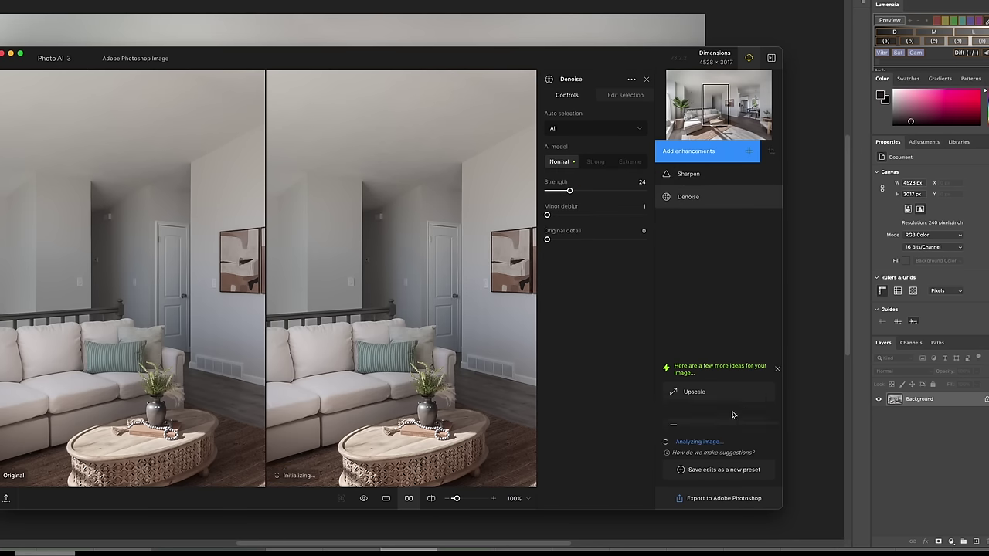
left_click(723, 499)
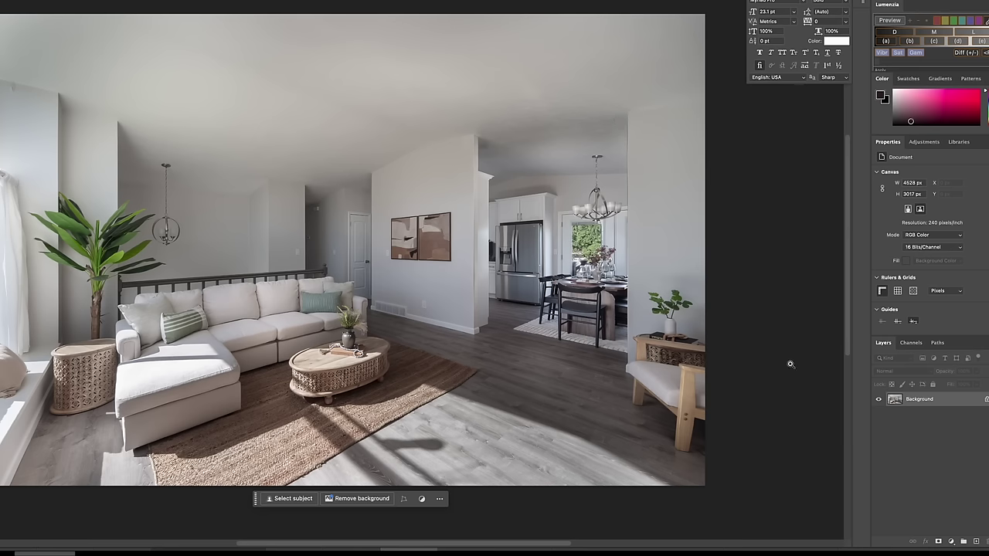
- Duplicate the Background layer and outline the wooden armchair, side table and potted plant with a polygonal lasso selection
left_click_drag(901, 396, 977, 546)
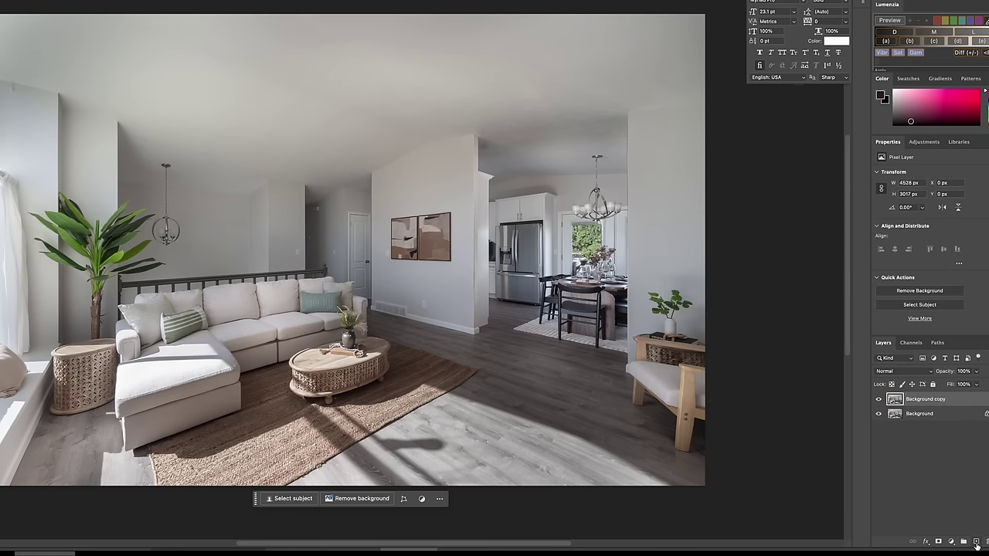
scroll(684, 355, "up", 2)
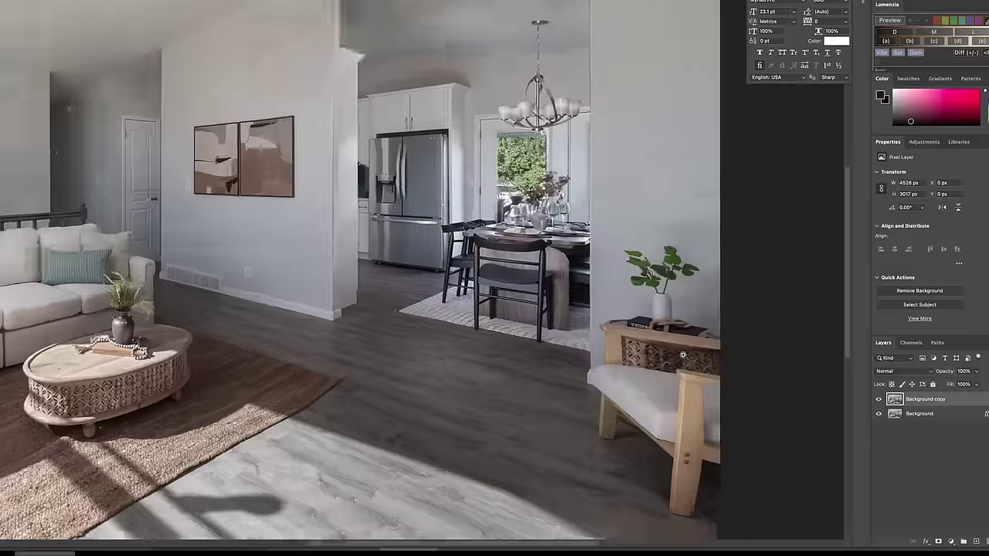
scroll(684, 354, "up", 2)
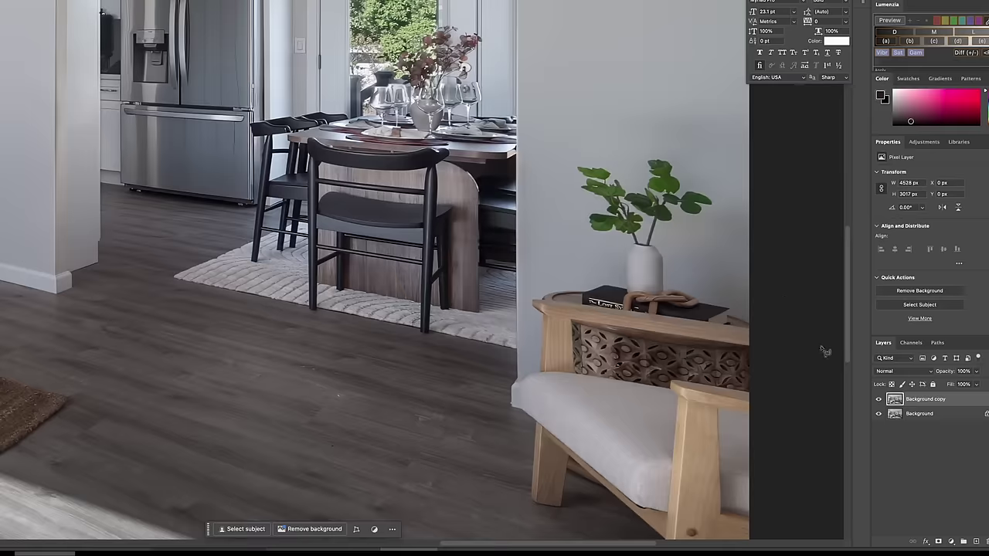
left_click(774, 317)
left_click(669, 279)
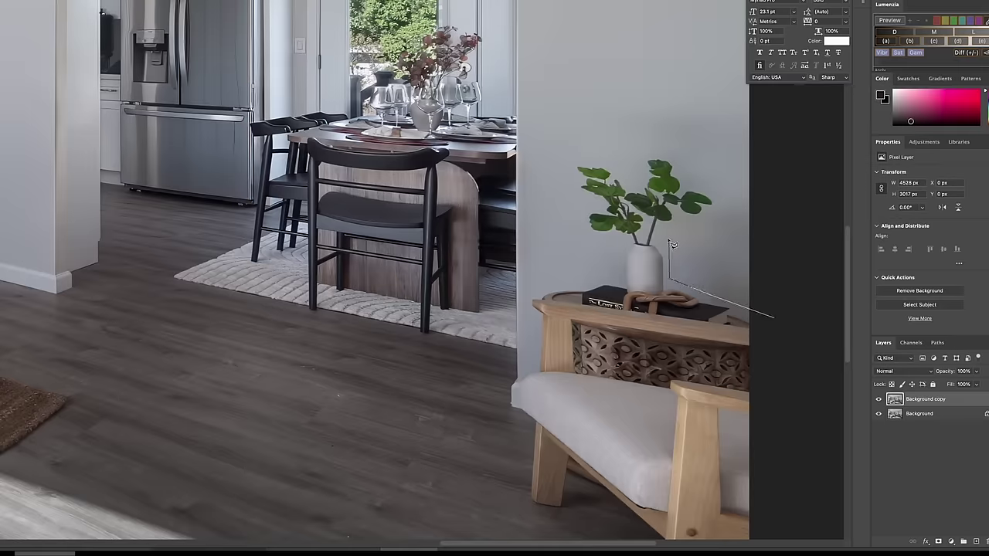
left_click(665, 234)
left_click(695, 224)
left_click(725, 211)
left_click(713, 179)
left_click(670, 142)
left_click(629, 145)
left_click(627, 169)
left_click(598, 150)
left_click(564, 162)
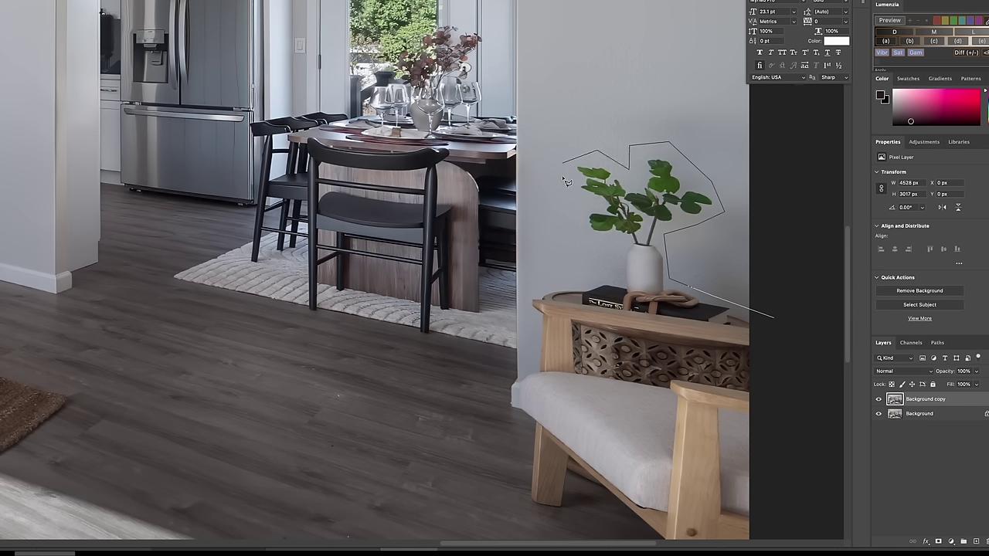
left_click(578, 225)
left_click(610, 255)
left_click(601, 276)
left_click(527, 298)
left_click(531, 363)
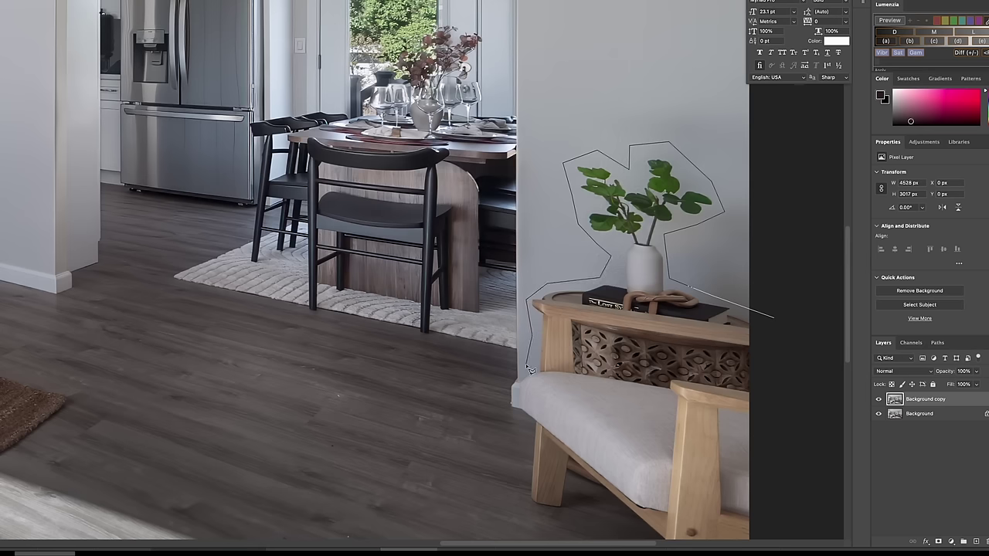
left_click(508, 377)
left_click(510, 406)
left_click(522, 425)
scroll(523, 503, "down", 1)
left_click(524, 502)
left_click(565, 514)
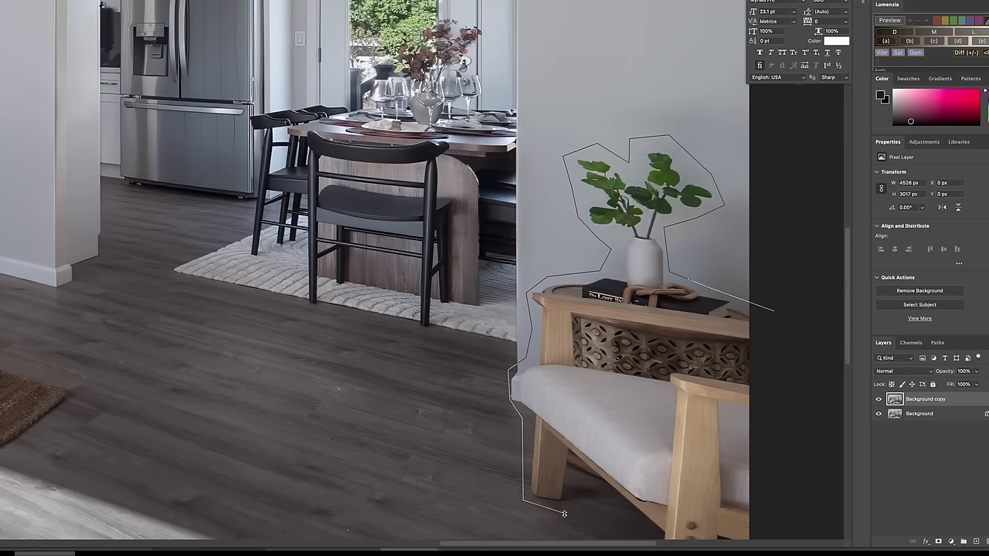
scroll(565, 513, "down", 5)
left_click(638, 462)
left_click(666, 498)
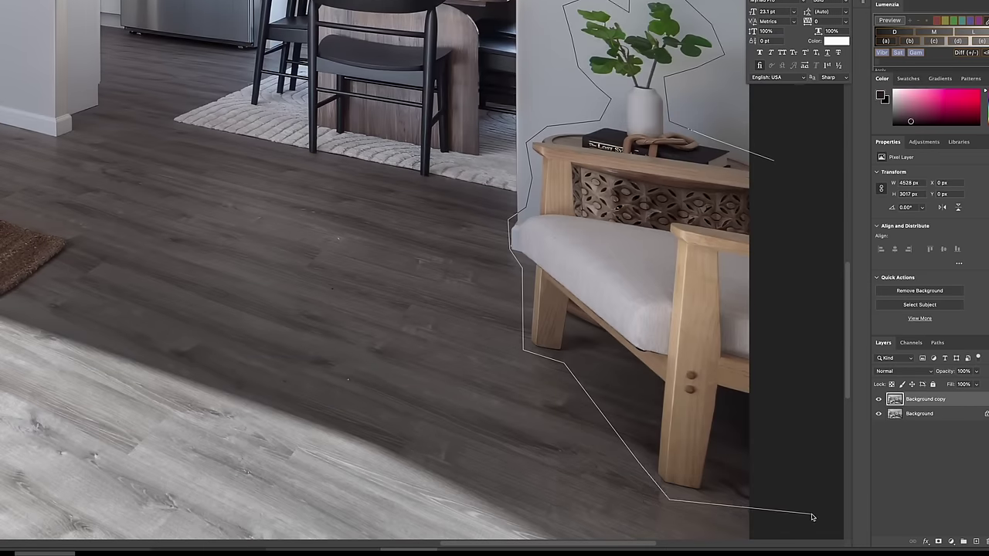
double_click(816, 523)
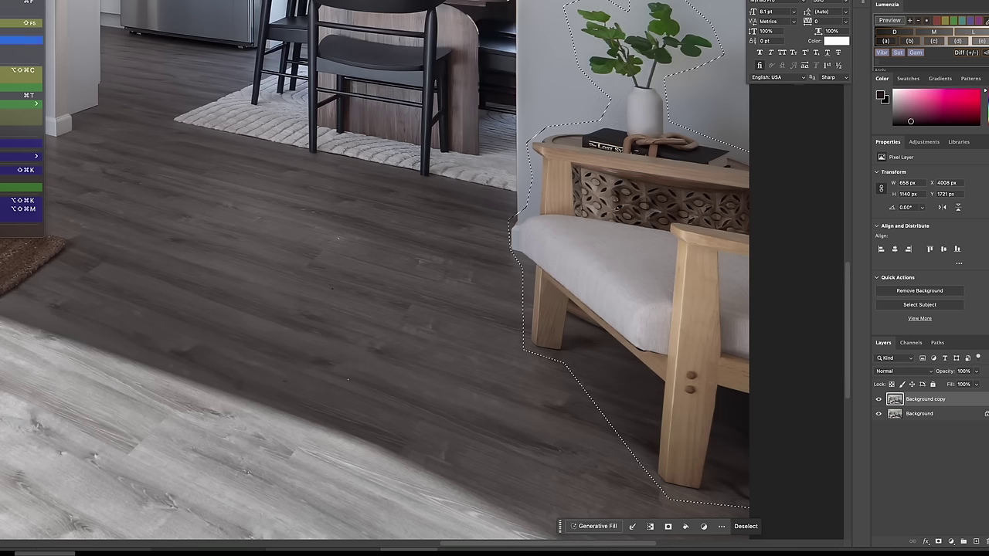
- Try Content-Aware Fill on the armchair and plant selection
left_click(21, 40)
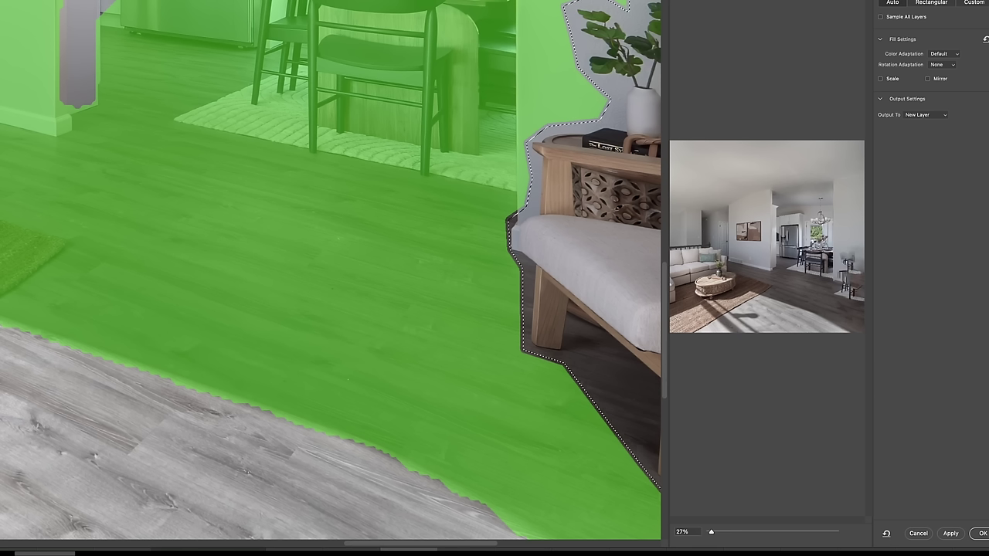
left_click(923, 534)
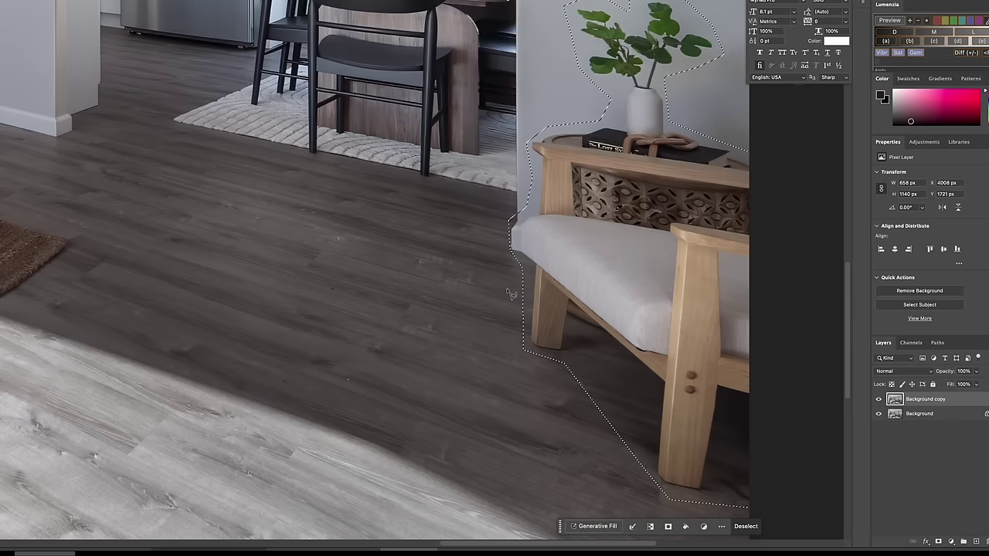
- Clone wall and baseboard over the armchair's seat cushion and front armrest with the Clone Stamp, inside the selection
scroll(622, 194, "up", 5)
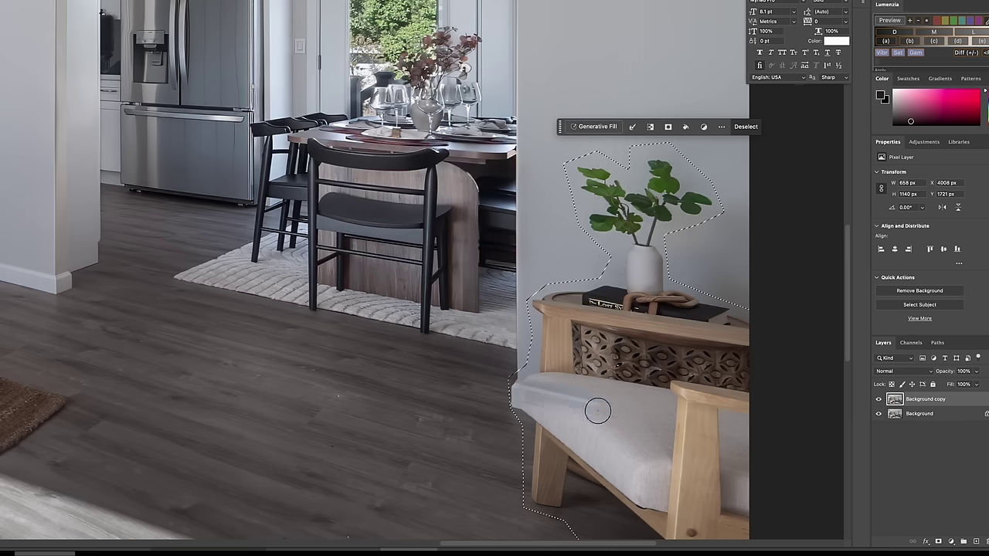
mouse_move(568, 413)
left_mouse_down()
mouse_move(612, 416)
mouse_move(568, 392)
mouse_move(568, 376)
mouse_move(538, 378)
mouse_move(606, 388)
mouse_move(526, 357)
mouse_move(649, 391)
mouse_move(559, 382)
left_mouse_up()
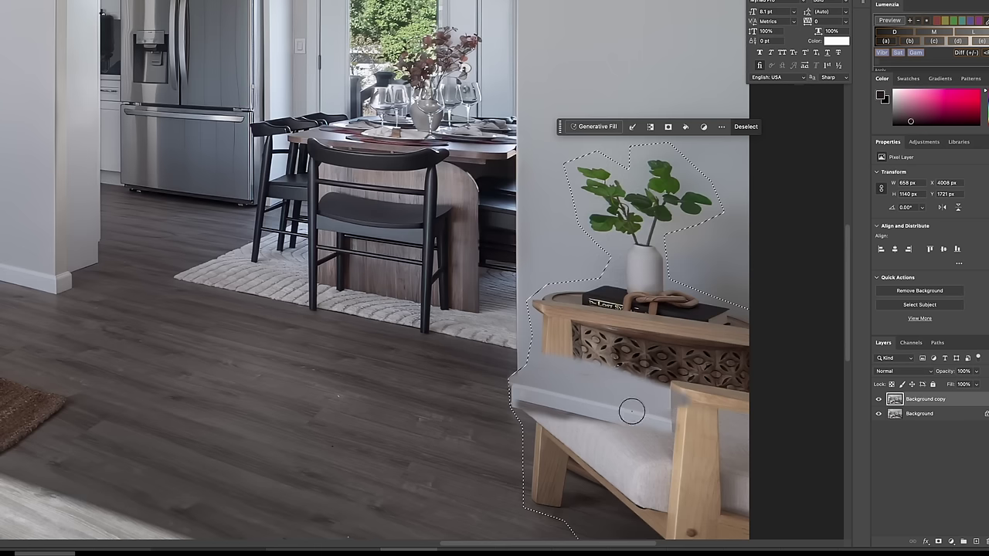
mouse_move(632, 412)
left_mouse_down()
mouse_move(741, 416)
mouse_move(757, 426)
mouse_move(691, 417)
left_mouse_up()
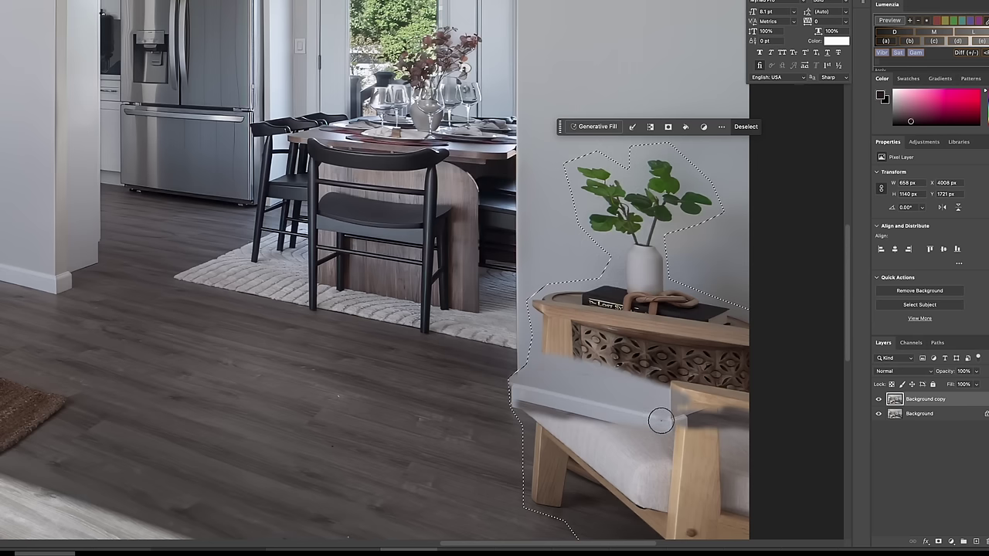
mouse_move(663, 418)
left_mouse_down()
mouse_move(737, 433)
mouse_move(659, 418)
mouse_move(701, 425)
mouse_move(687, 416)
mouse_move(721, 412)
mouse_move(706, 403)
mouse_move(755, 421)
mouse_move(674, 397)
left_mouse_up()
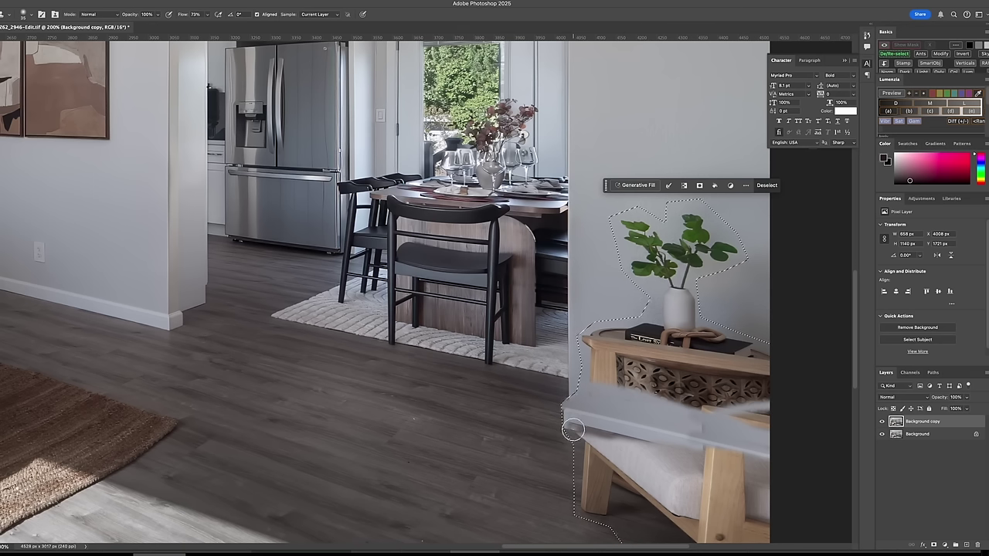
- Clone the baseboard's lower edge and adjoining floor line across the armchair seat and front leg up to the photo's edge
mouse_move(571, 425)
left_mouse_down()
mouse_move(627, 442)
mouse_move(580, 436)
left_mouse_up()
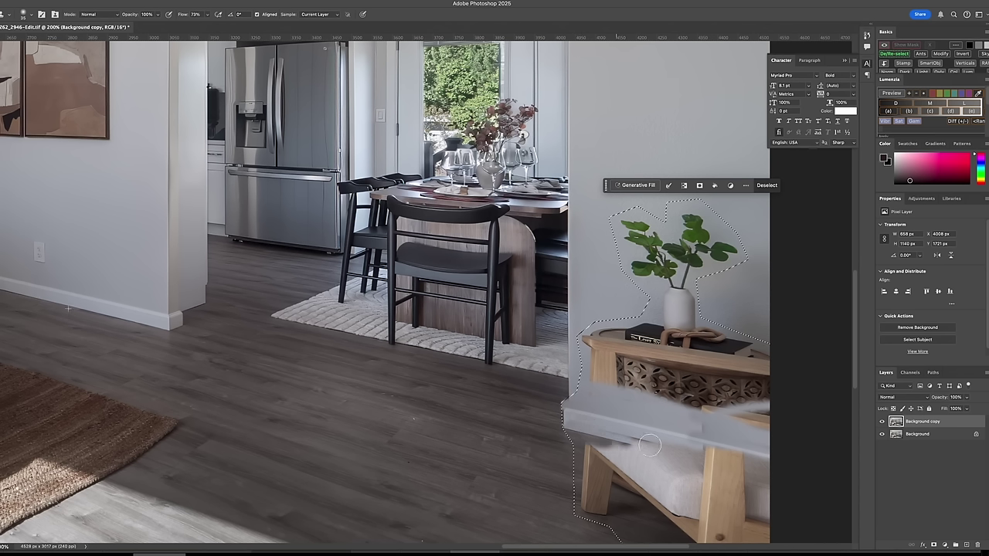
mouse_move(650, 445)
left_mouse_down()
mouse_move(609, 442)
mouse_move(629, 447)
mouse_move(600, 426)
mouse_move(666, 454)
mouse_move(629, 440)
left_mouse_up()
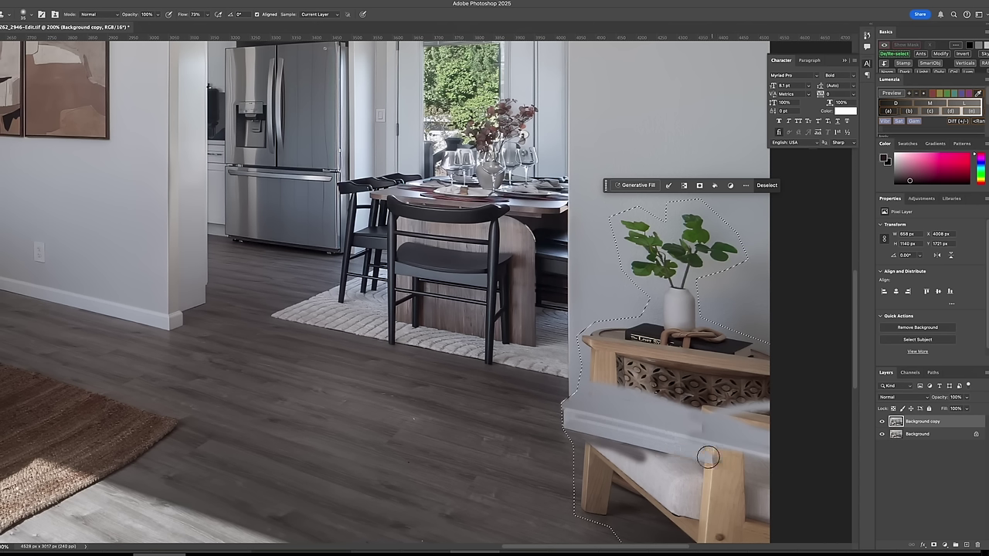
left_click_drag(607, 442, 713, 473)
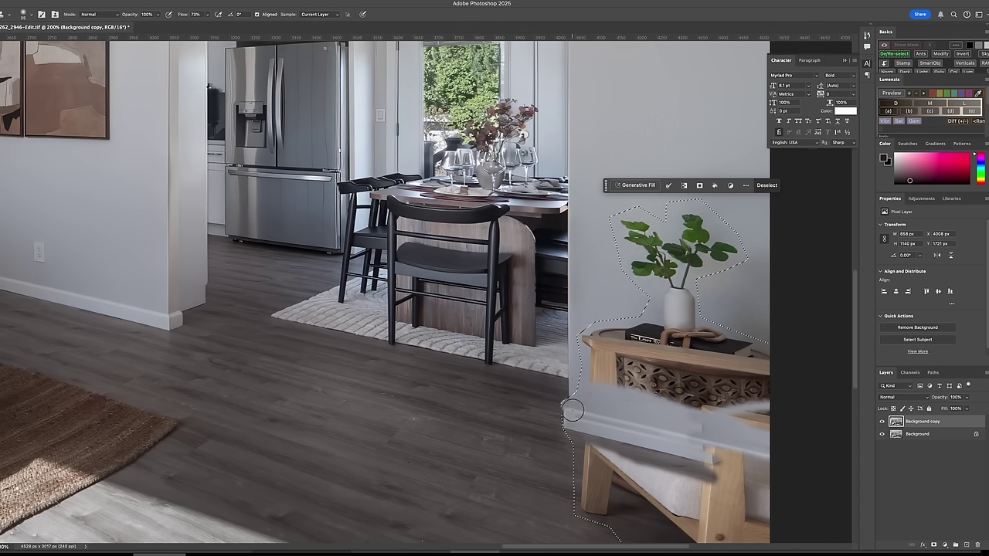
mouse_move(574, 411)
left_mouse_down()
mouse_move(705, 447)
mouse_move(654, 434)
mouse_move(682, 442)
left_mouse_up()
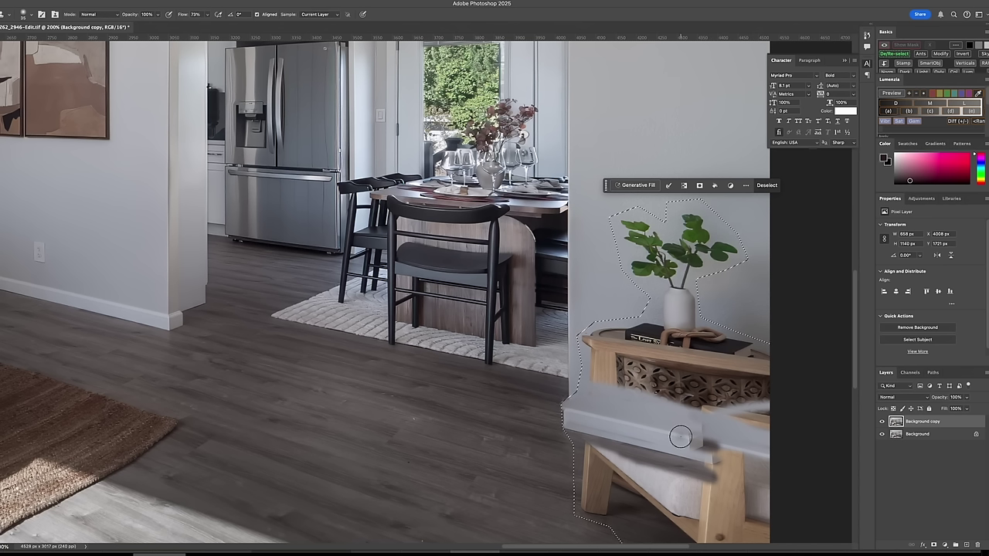
mouse_move(681, 438)
left_mouse_down()
mouse_move(758, 455)
mouse_move(693, 449)
mouse_move(710, 449)
left_mouse_up()
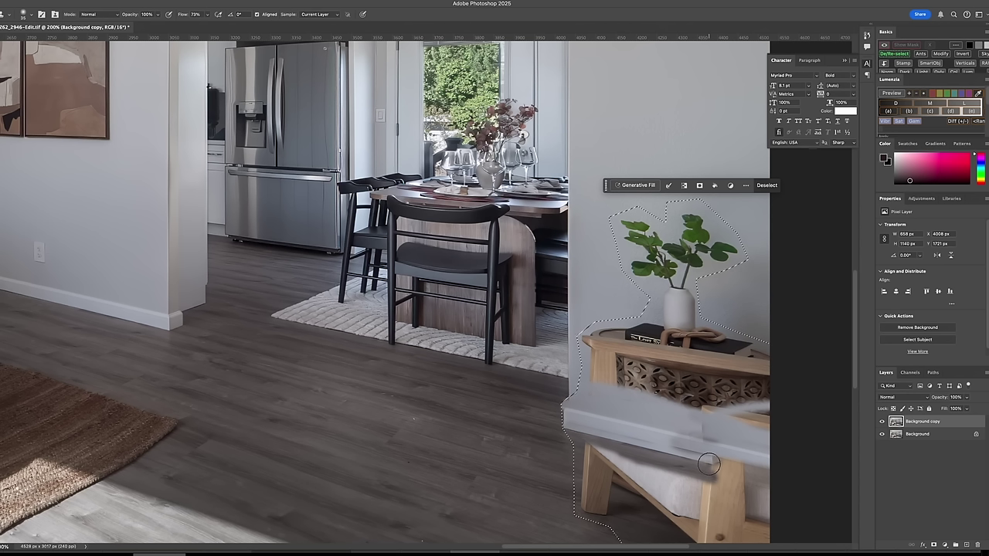
left_click_drag(710, 465, 797, 485)
left_click_drag(695, 456, 754, 466)
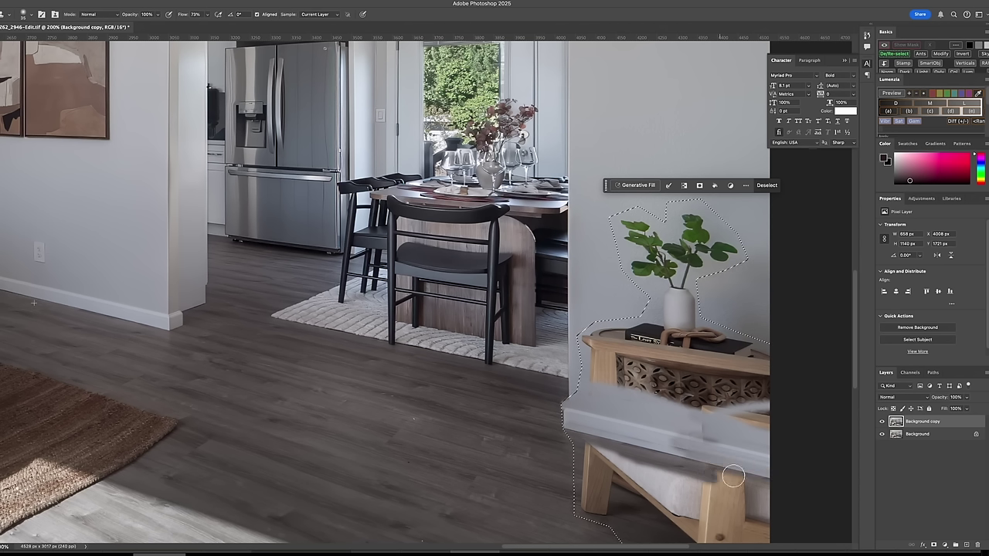
mouse_move(733, 476)
left_mouse_down()
mouse_move(710, 470)
mouse_move(773, 497)
mouse_move(714, 476)
left_mouse_up()
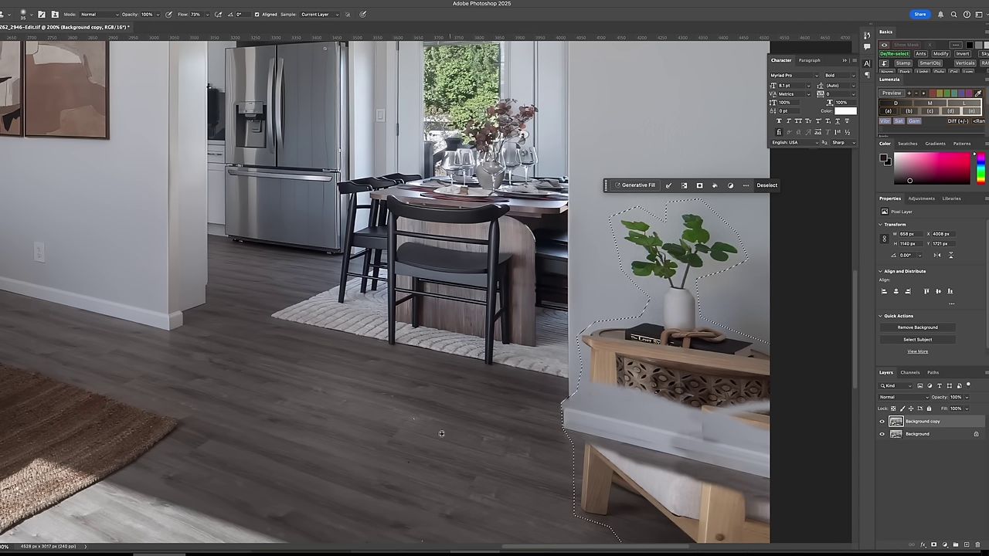
- Enlarge the clone brush to 50 and paint sampled dark floor planks over the armchair's seat front and rear leg
left_click(318, 403, "alt")
key("]")
key("]")
key("]")
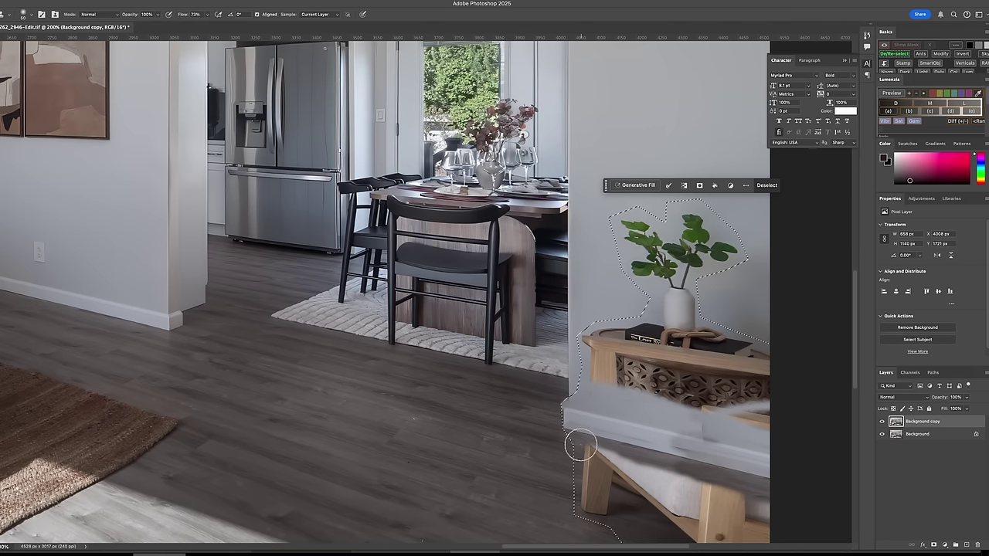
mouse_move(581, 446)
left_mouse_down()
mouse_move(772, 499)
mouse_move(651, 469)
mouse_move(774, 508)
mouse_move(669, 498)
mouse_move(773, 521)
left_mouse_up()
scroll(802, 512, "down", 1)
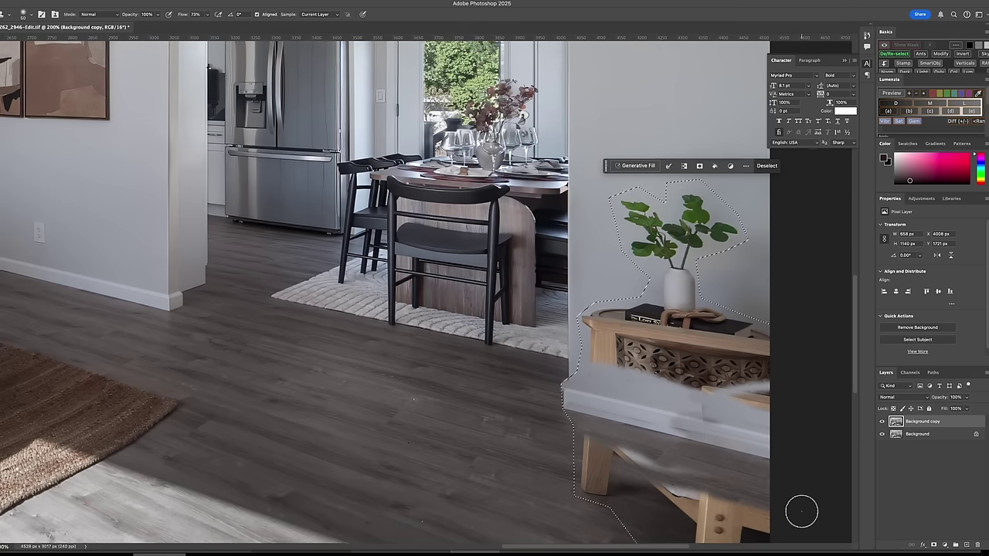
scroll(801, 512, "down", 1)
mouse_move(584, 427)
left_mouse_down()
mouse_move(719, 474)
mouse_move(628, 450)
mouse_move(649, 466)
mouse_move(609, 472)
mouse_move(771, 510)
left_mouse_up()
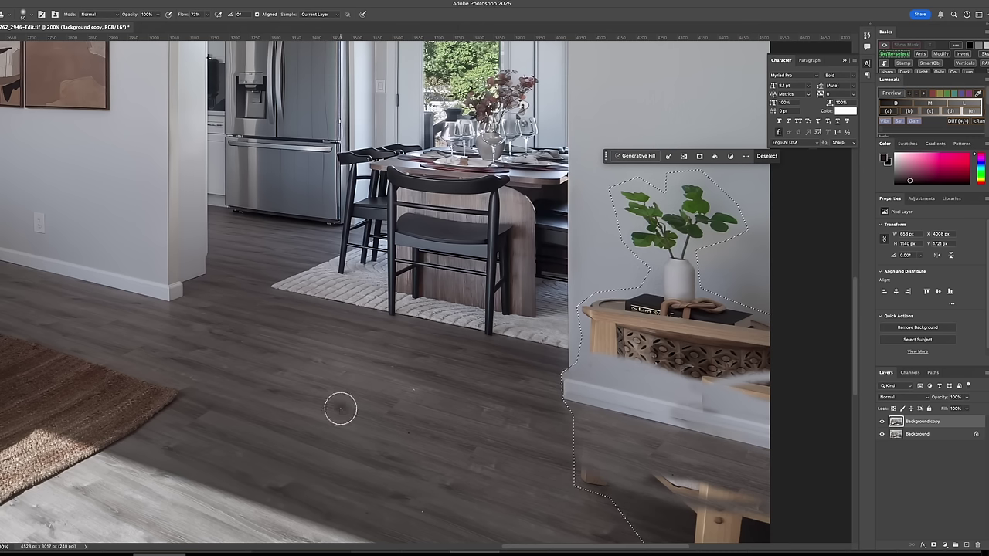
- Resample the dark floor and clone it over the remaining rear leg, seat rail and upper part of the front leg
left_click(341, 409, "alt")
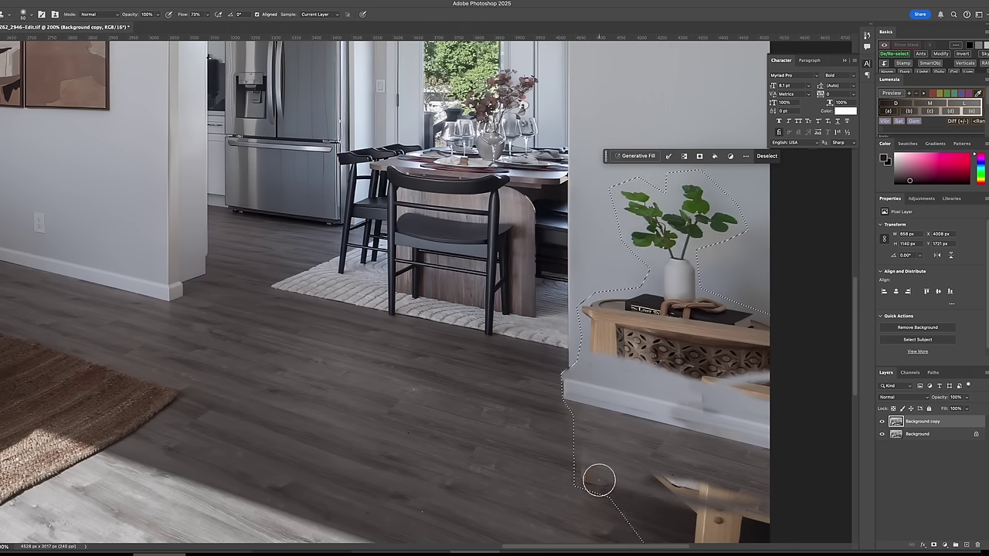
left_click_drag(599, 480, 709, 500)
mouse_move(584, 454)
left_mouse_down()
mouse_move(680, 496)
mouse_move(585, 472)
mouse_move(659, 492)
mouse_move(738, 492)
mouse_move(638, 466)
mouse_move(789, 511)
mouse_move(653, 472)
mouse_move(762, 512)
mouse_move(568, 483)
mouse_move(686, 511)
mouse_move(595, 487)
mouse_move(622, 477)
left_mouse_up()
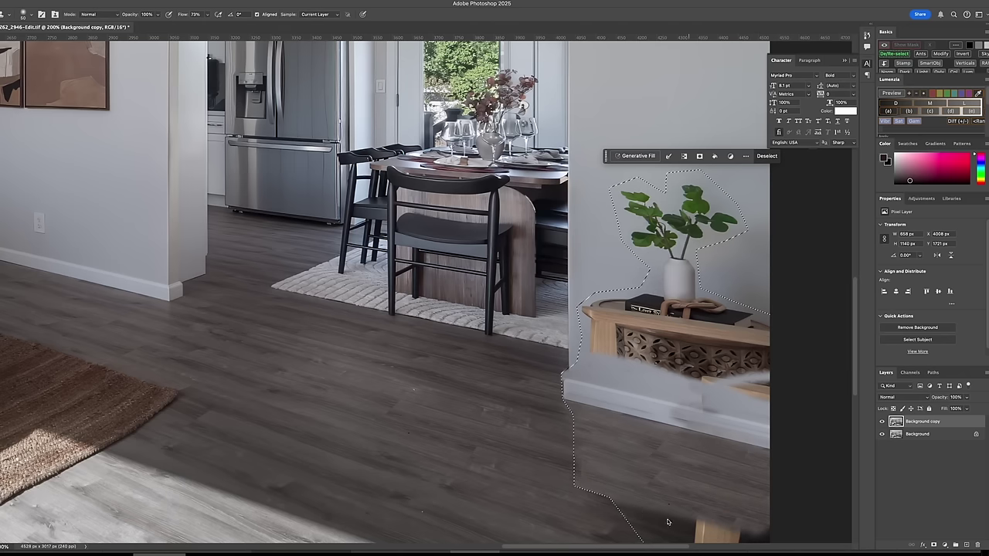
scroll(788, 515, "down", 2)
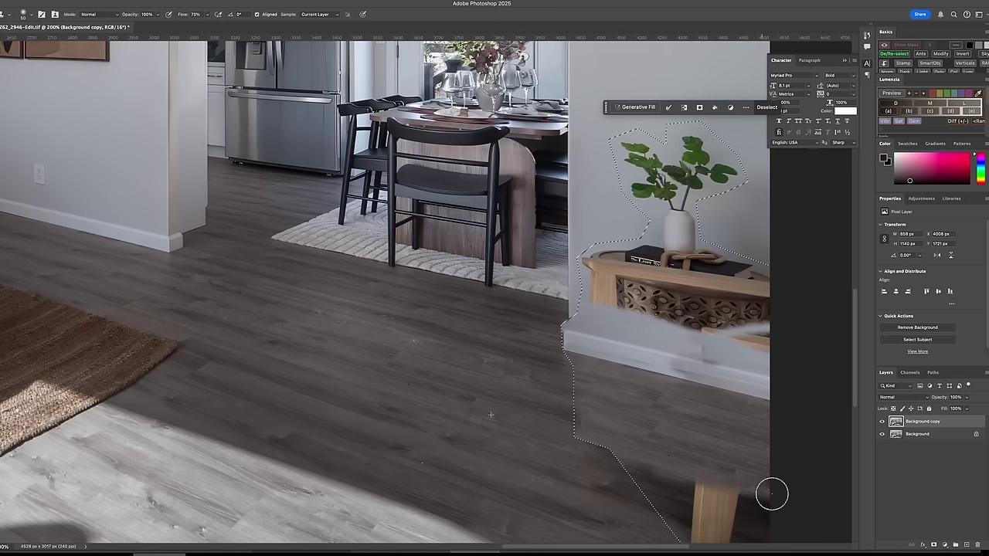
left_click_drag(636, 457, 829, 514)
left_click(553, 286, "alt")
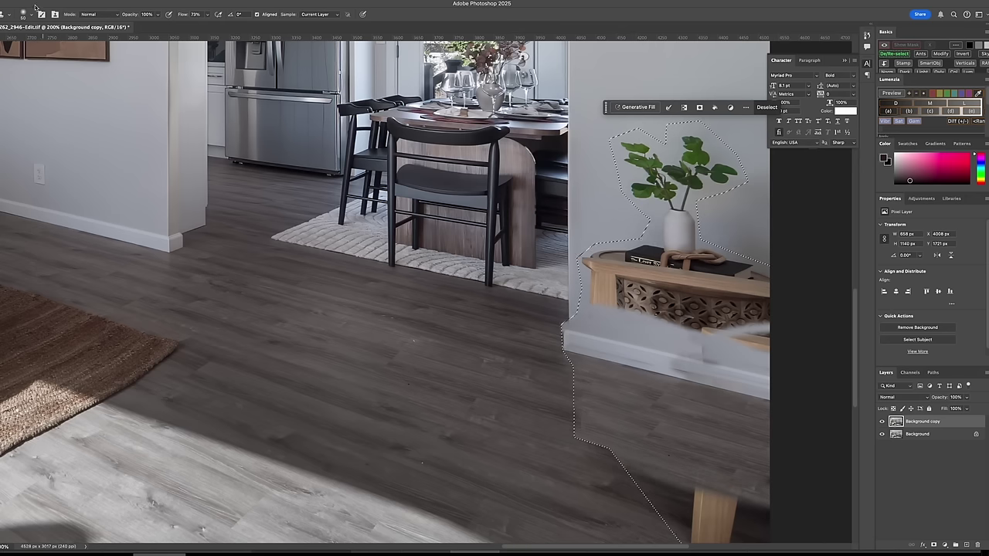
- Extend the lasso selection to include more of the floor beside the armchair's shadow and front leg
key("l")
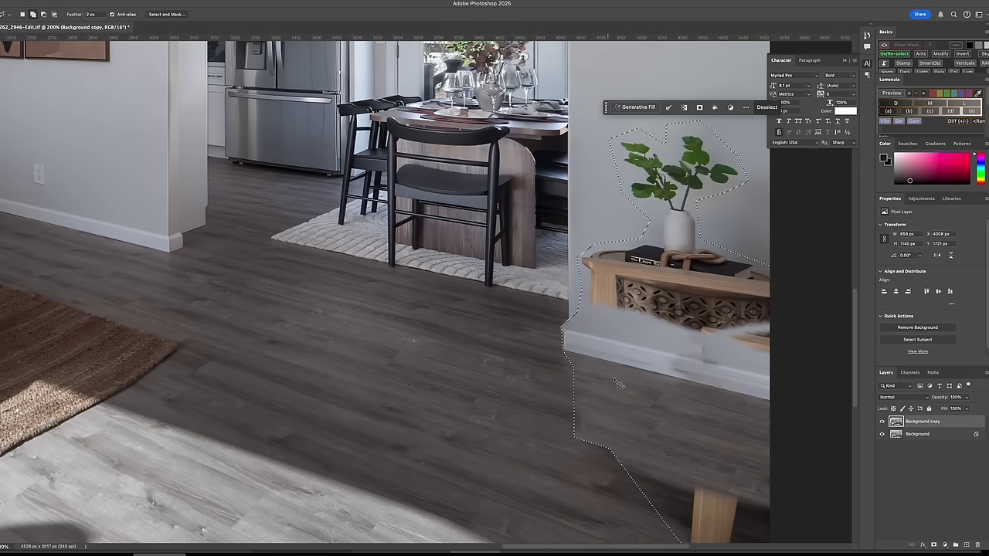
mouse_move(589, 390)
left_mouse_down()
mouse_move(582, 480)
mouse_move(562, 481)
mouse_move(632, 533)
mouse_move(641, 499)
mouse_move(659, 544)
mouse_move(686, 187)
mouse_move(684, 208)
mouse_move(676, 191)
mouse_move(761, 132)
mouse_move(705, 24)
mouse_move(691, 216)
mouse_move(705, 195)
mouse_move(828, 204)
mouse_move(814, 201)
mouse_move(812, 225)
left_mouse_up()
scroll(809, 247, "up", 5)
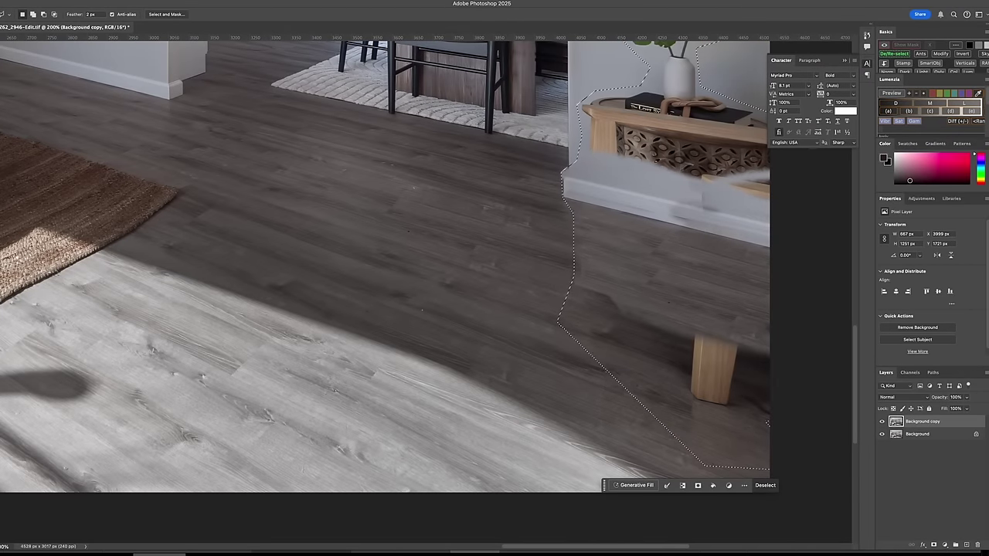
- Enlarge the clone brush to 125 and clone floor planks over the armchair's front leg and the surrounding shadow
key("s")
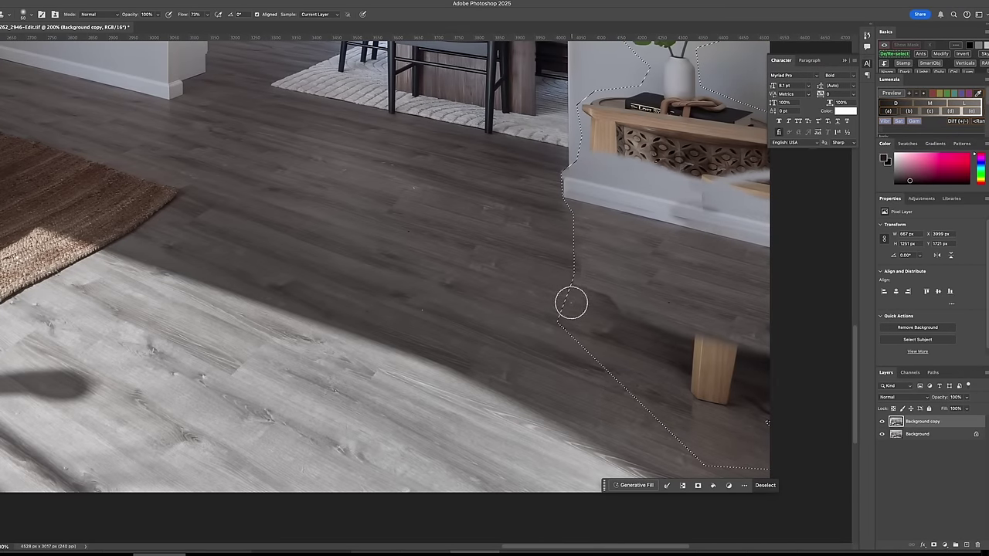
key("bracketright")
key("bracketright")
key("bracketright")
key("bracketright")
key("bracketright")
key("bracketright")
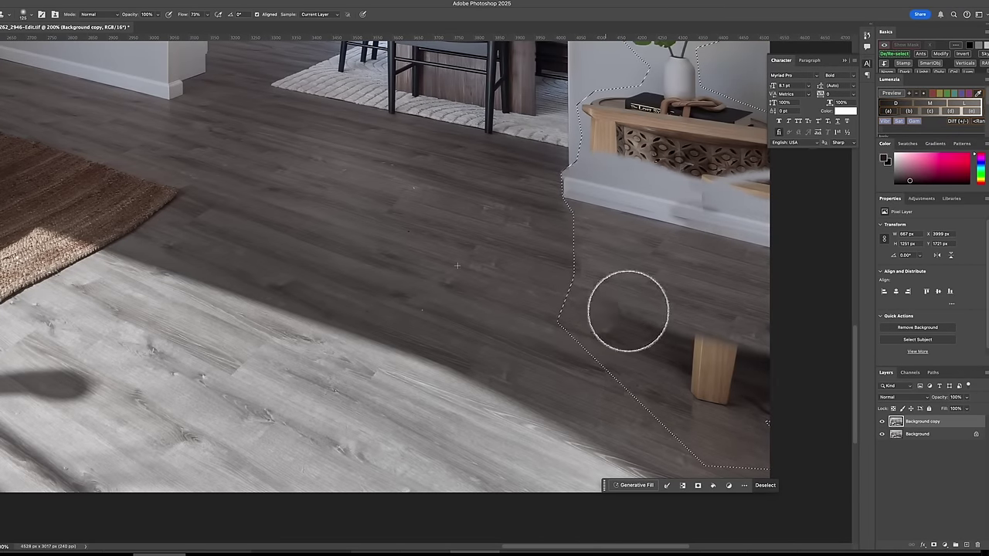
mouse_move(628, 311)
left_mouse_down()
mouse_move(766, 354)
mouse_move(652, 330)
mouse_move(811, 374)
mouse_move(613, 329)
mouse_move(750, 374)
mouse_move(729, 392)
mouse_move(681, 389)
mouse_move(724, 388)
left_mouse_up()
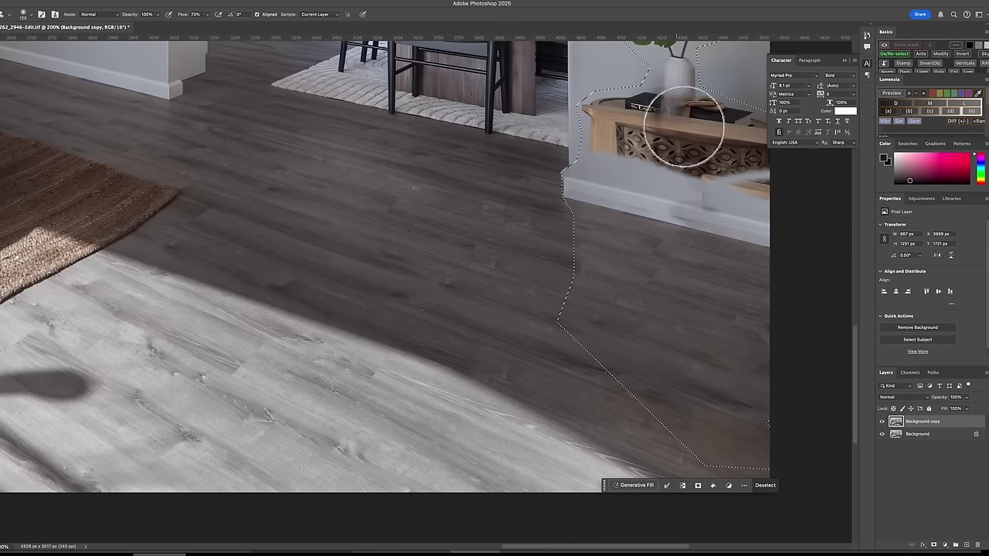
- Deselect the armchair area and clone floor texture across the seam left along the former selection edge
scroll(814, 330, "up", 1)
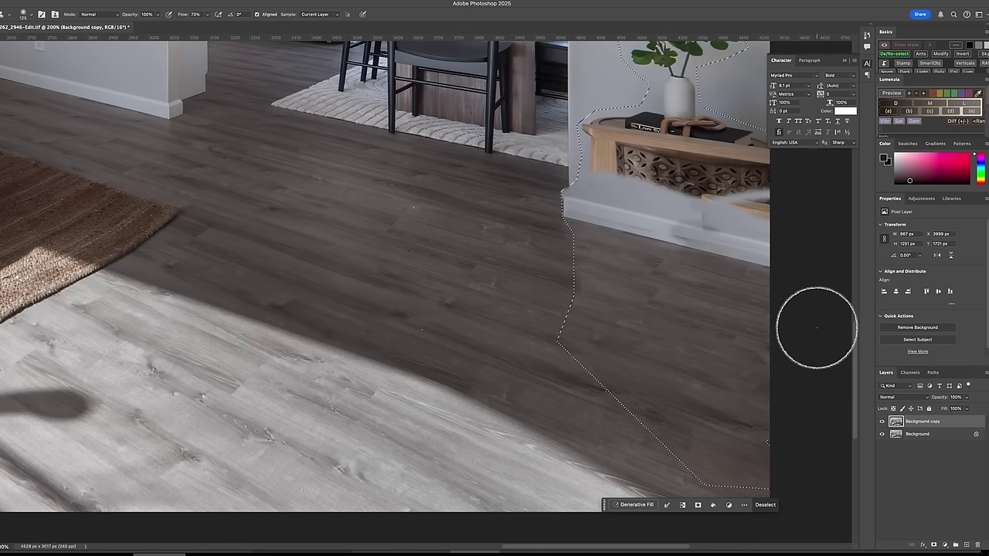
scroll(822, 320, "up", 5)
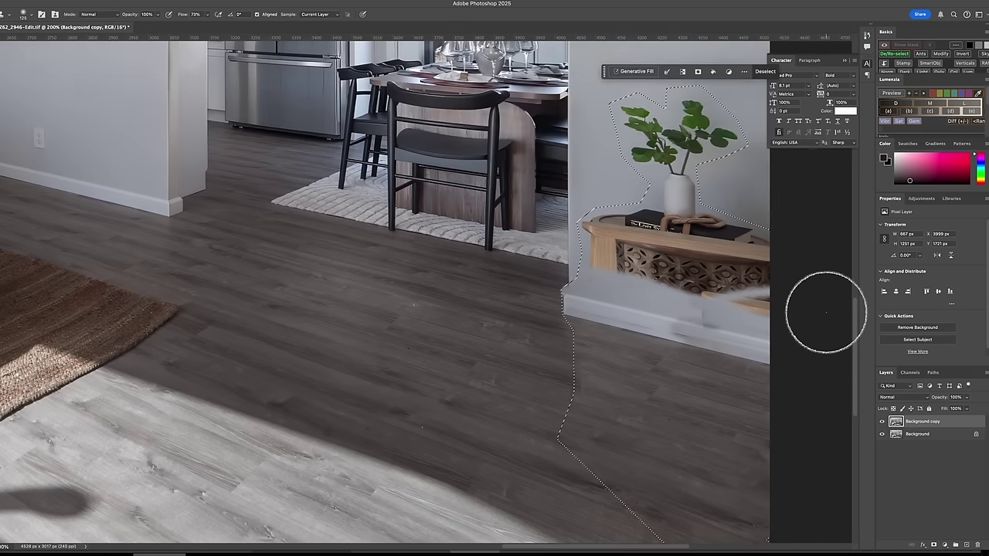
scroll(826, 312, "up", 6)
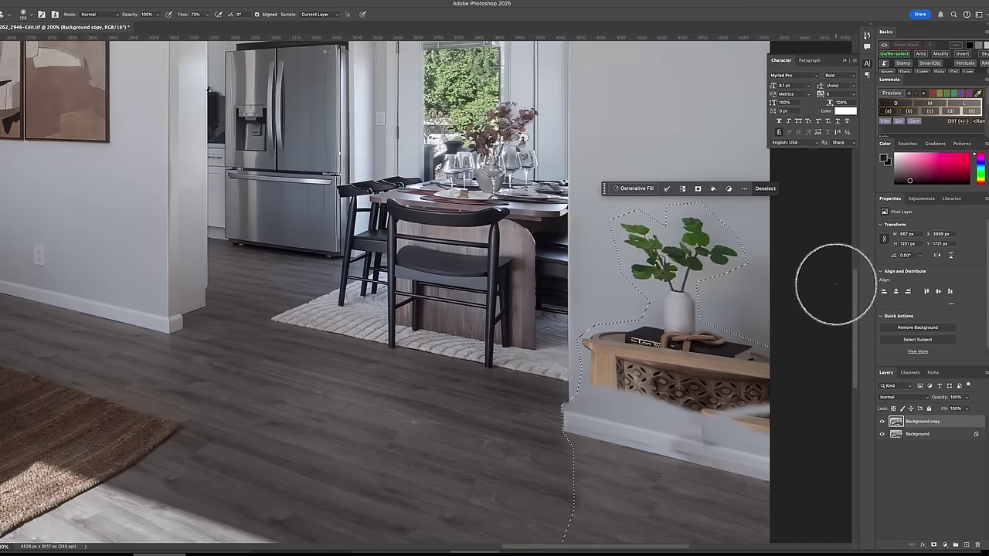
scroll(836, 284, "down", 10)
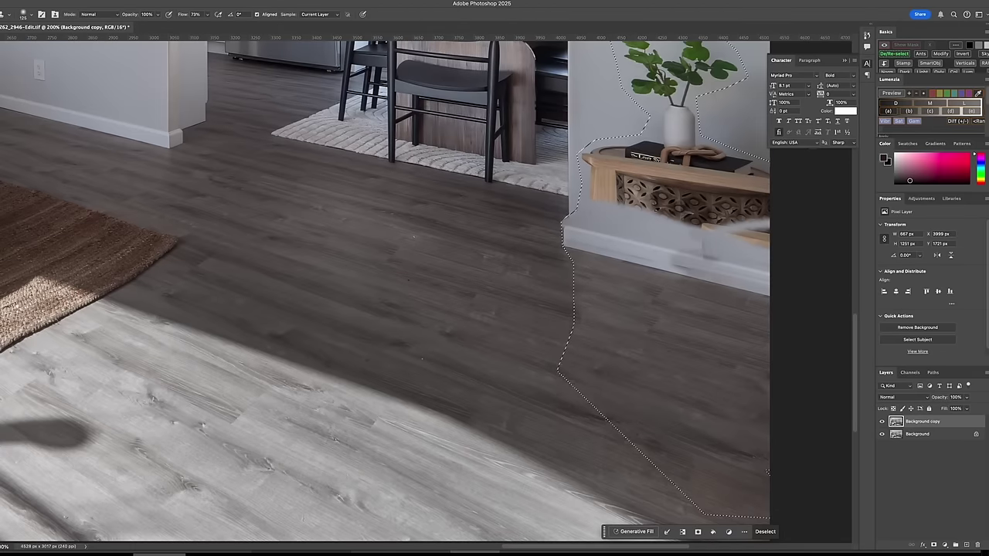
left_click(143, 2)
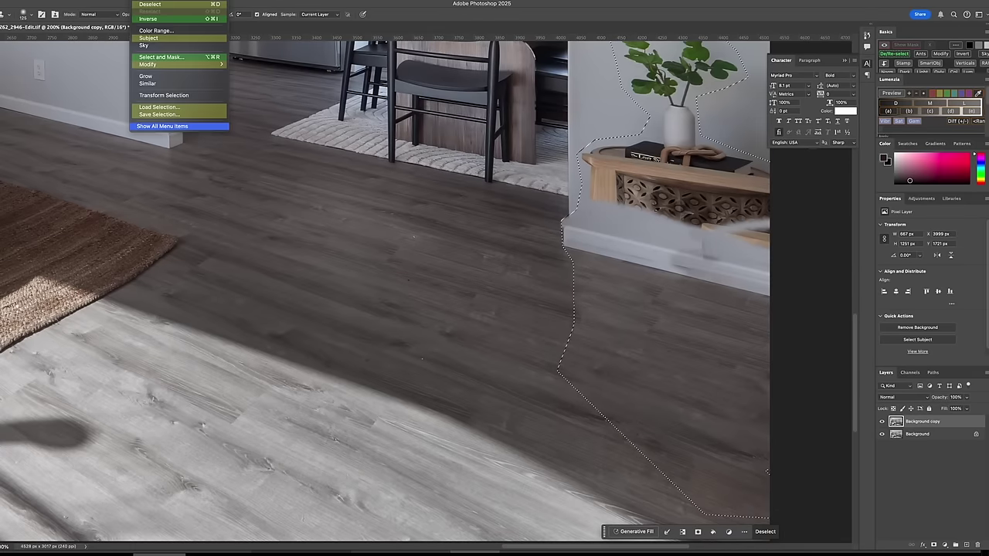
left_click(153, 5)
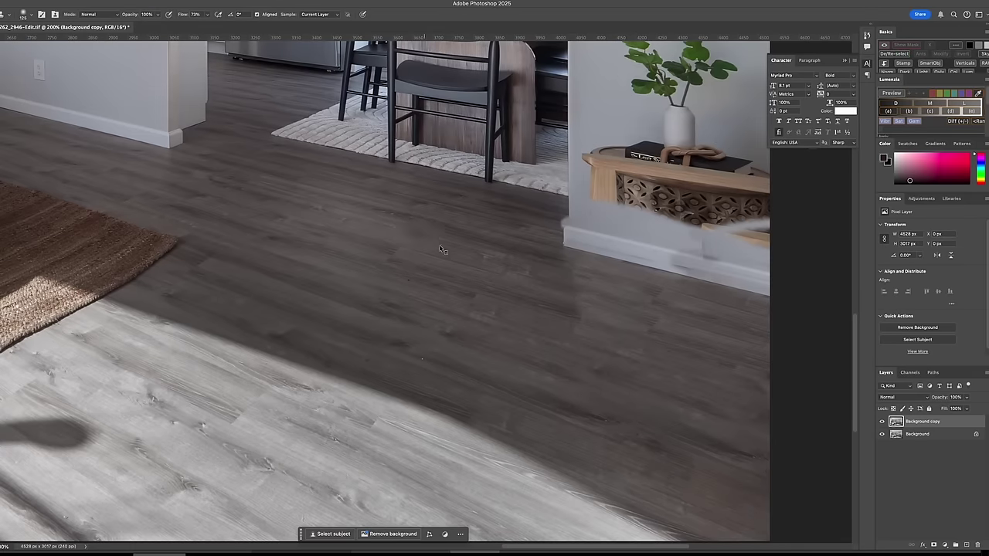
left_click(503, 276, "alt")
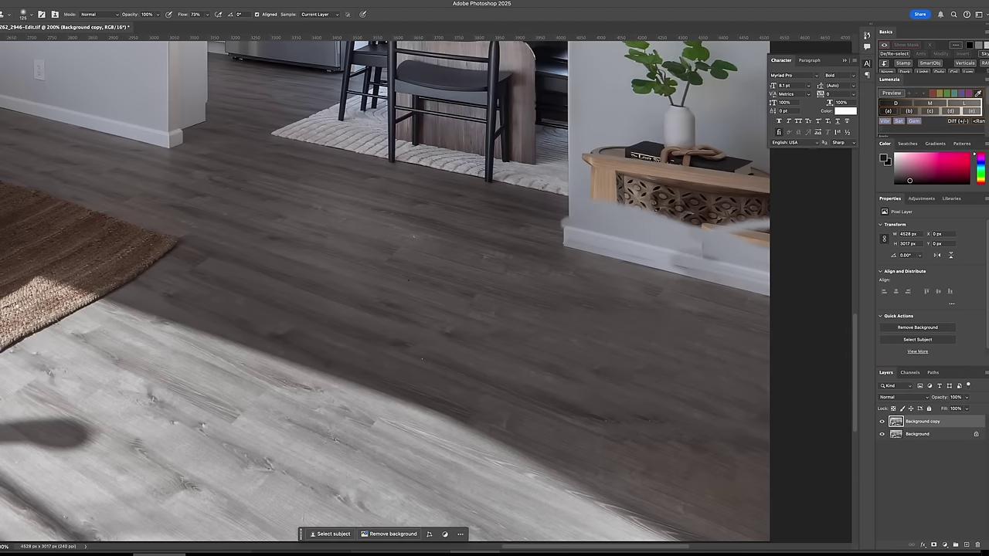
- Lasso the small floor patch beside the baseboard's end at the wall corner and clone clean floor into it
key("l")
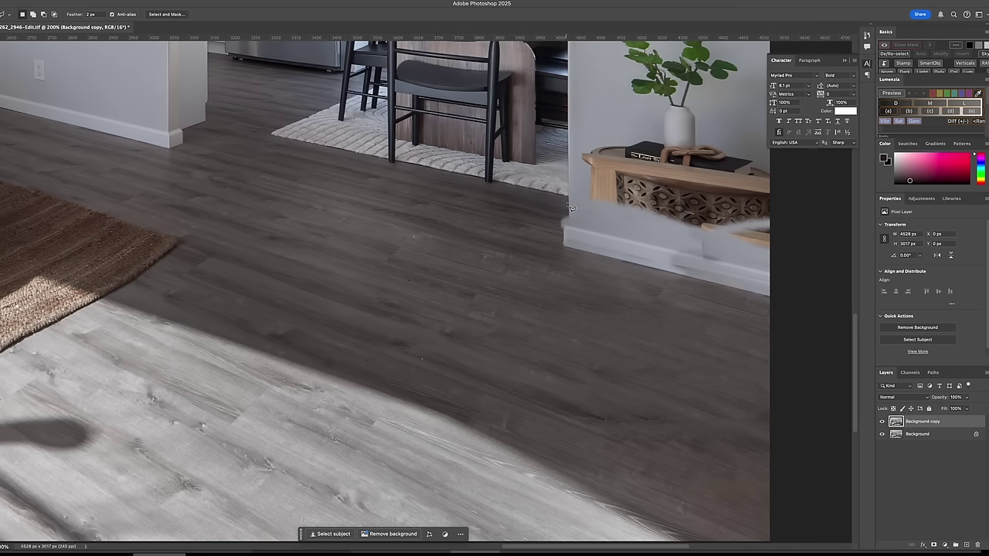
left_click(569, 201)
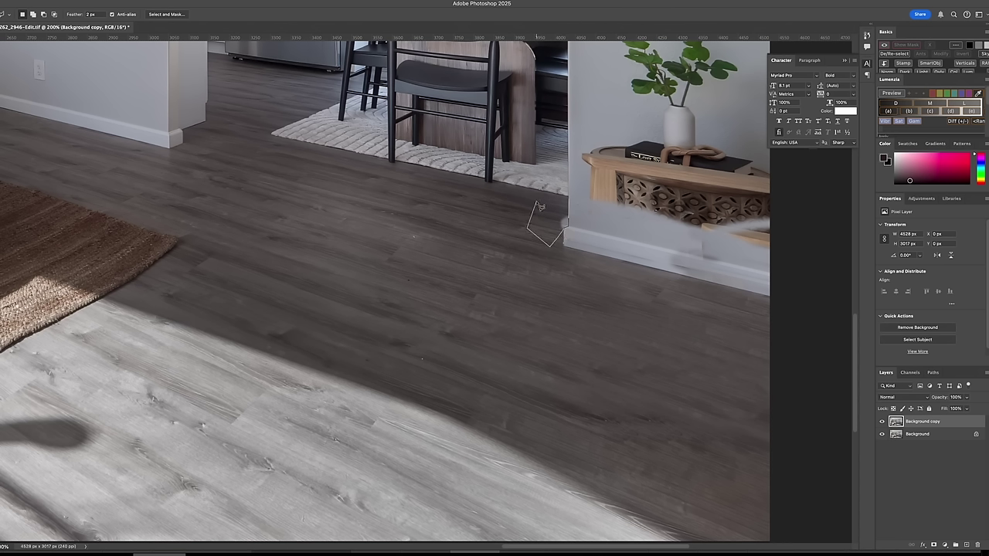
left_click_drag(540, 207, 545, 201)
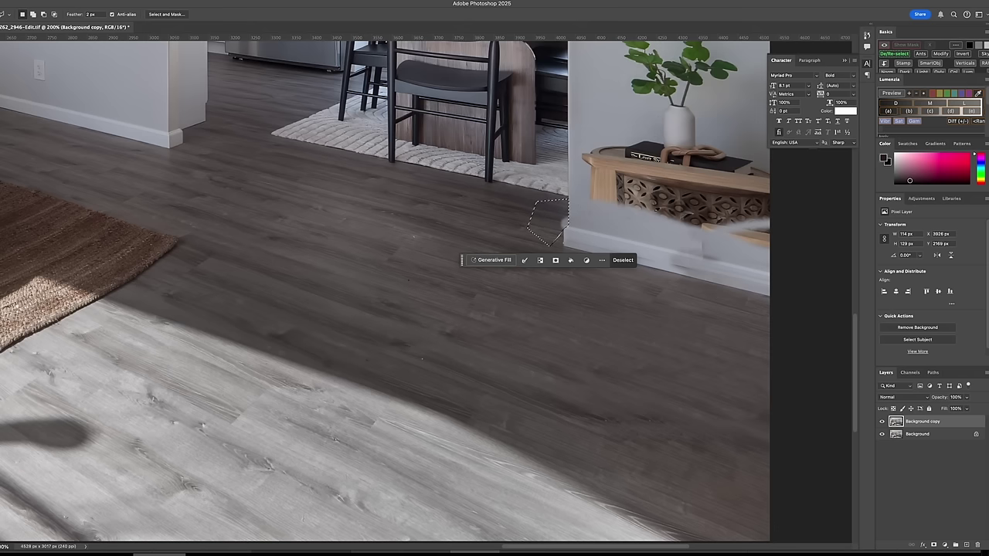
key("s")
left_click(445, 204, "alt")
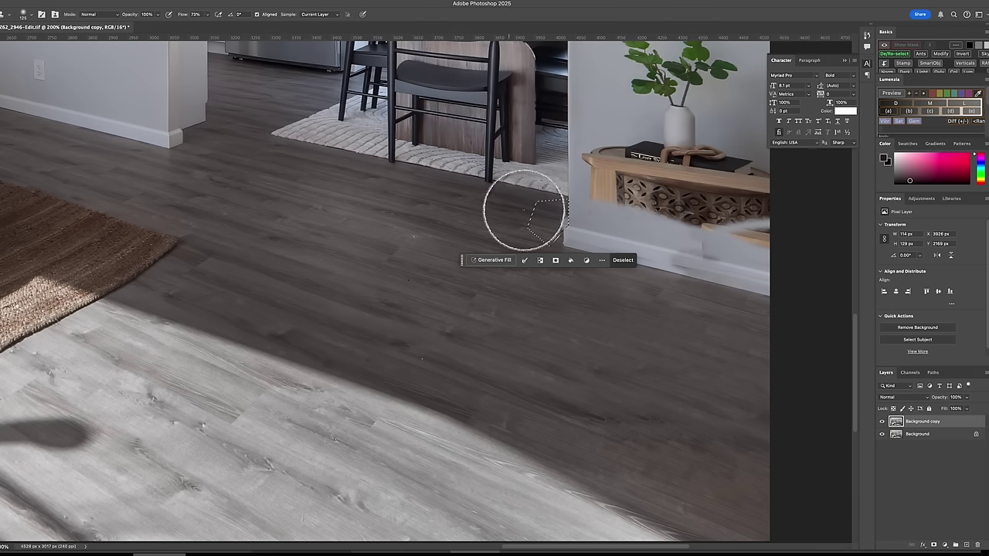
left_click_drag(522, 210, 566, 223)
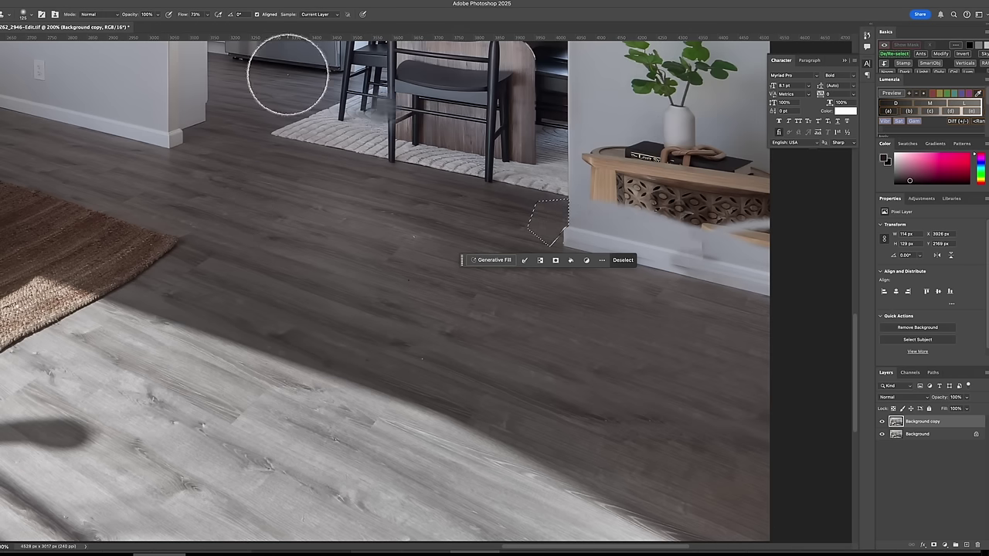
- Deselect the cloned floor patch and lasso the baseboard strip along the wall beneath the side table
left_click(623, 259)
key("ctrl+z")
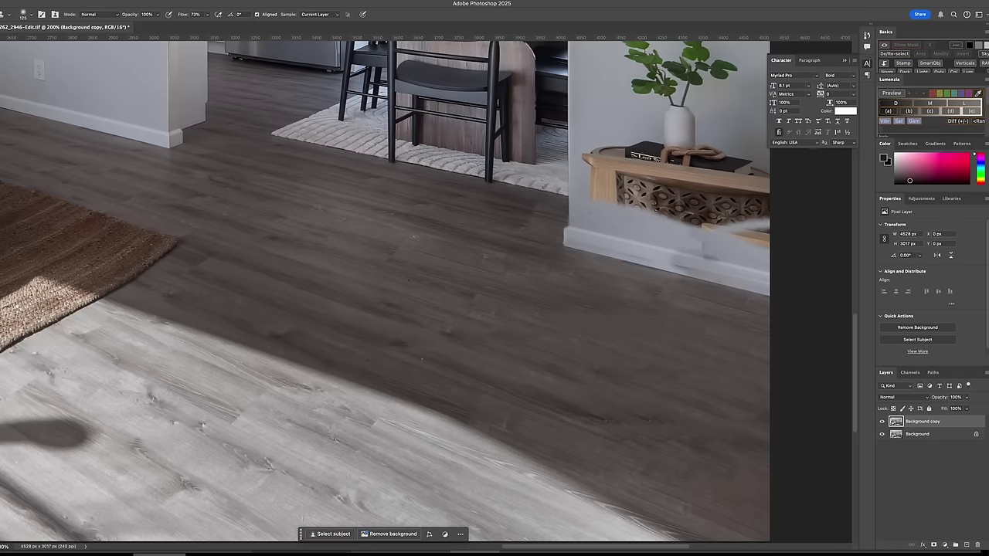
key("l")
left_click(569, 234)
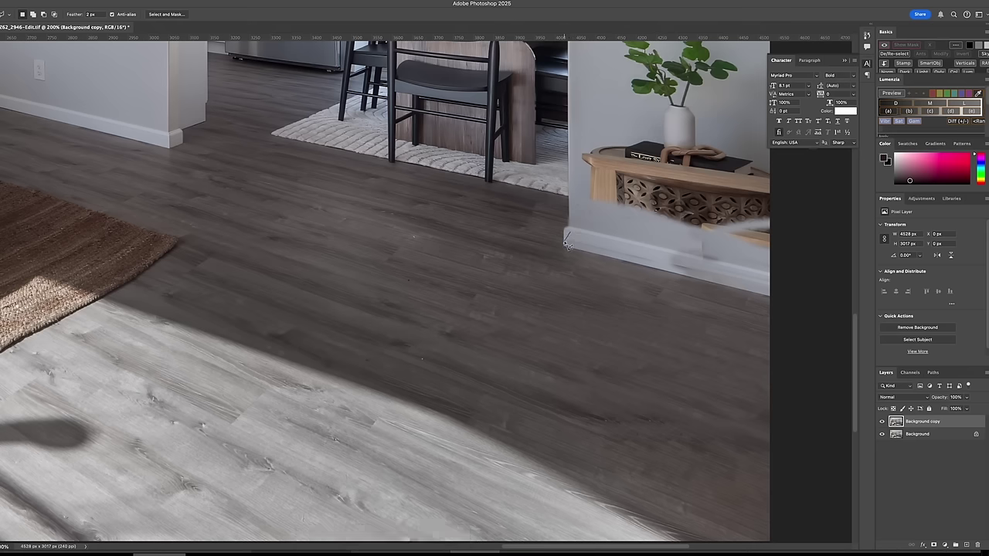
left_click_drag(570, 251, 793, 303)
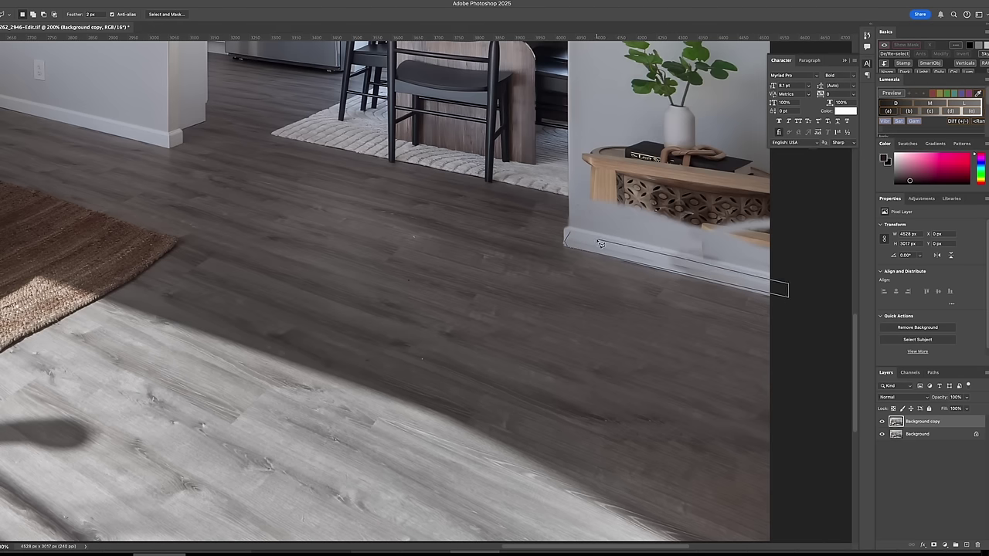
left_click_drag(599, 243, 599, 243)
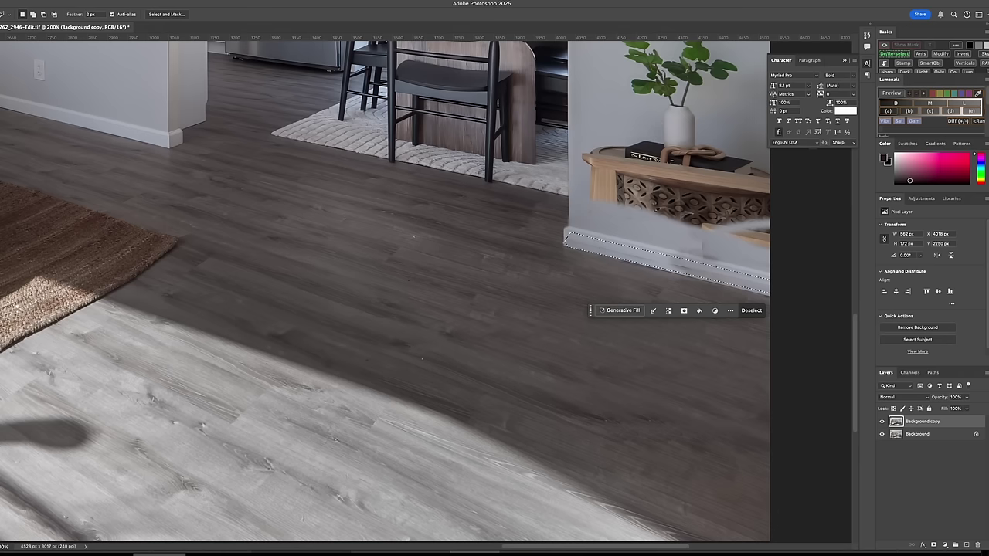
- Paint the selected baseboard evenly with a colour sampled from its clean section, and clear the selection
key("b")
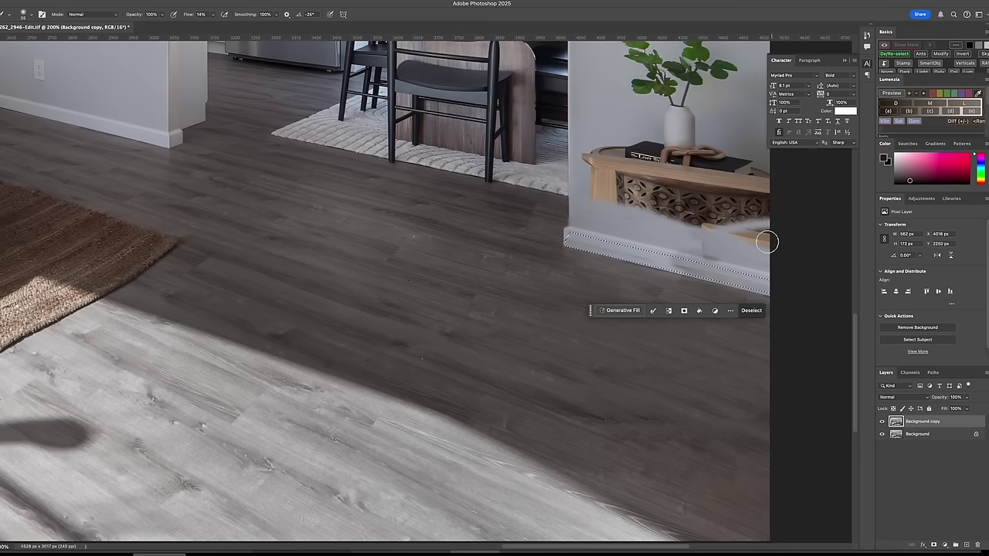
left_click(603, 240, "alt")
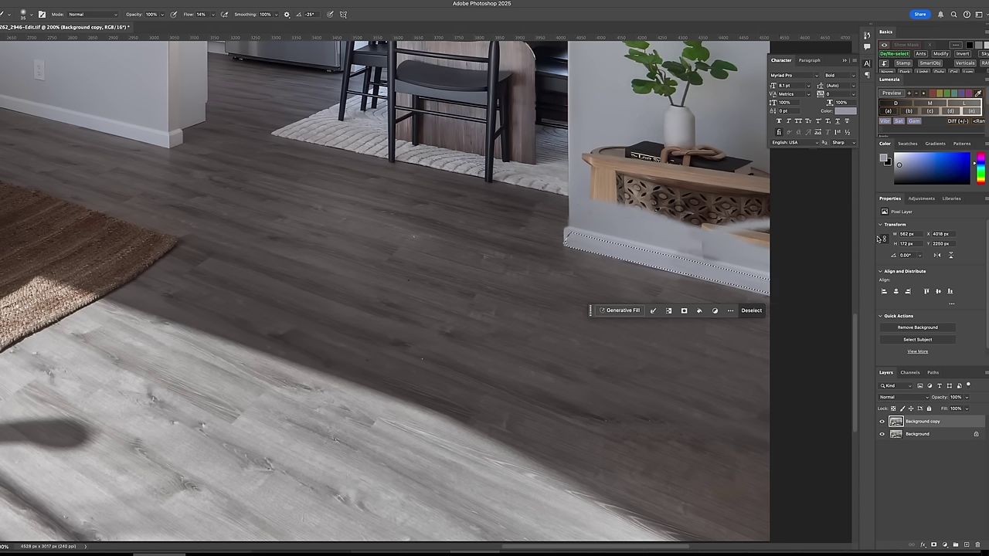
left_click(76, 2)
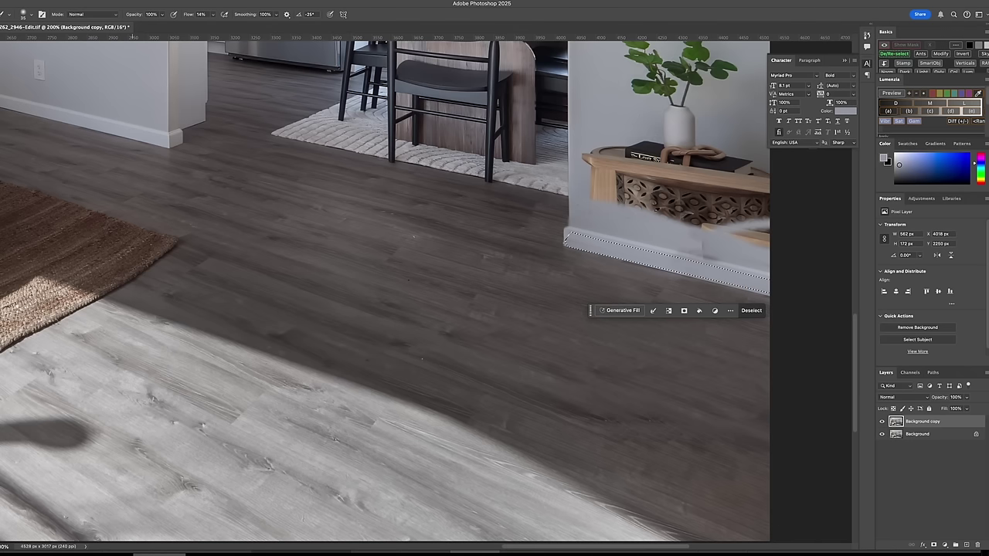
left_click(147, 5)
key("super+d")
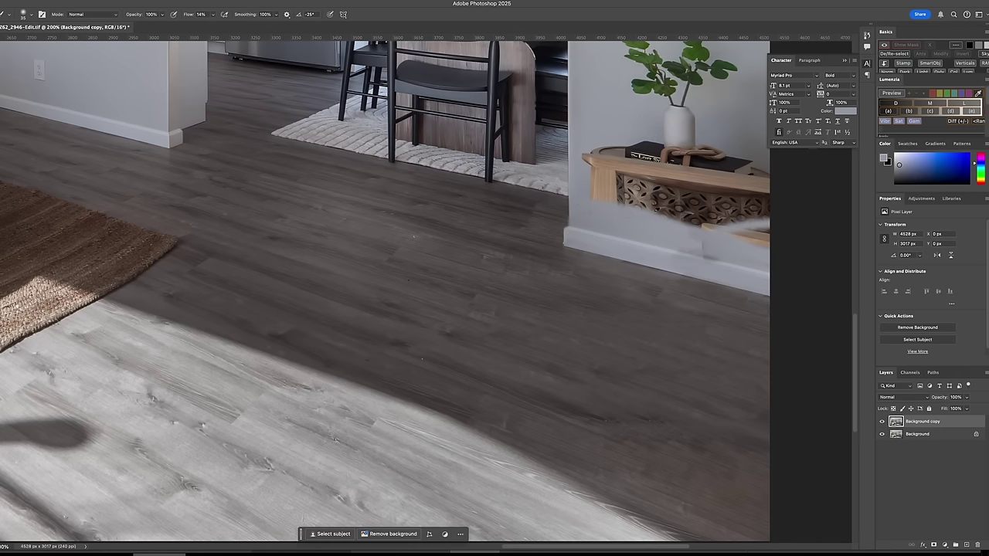
- Reduce the clone brush to 80 and clone clean wall over the seam just above the baseboard
key("s")
left_click(612, 248)
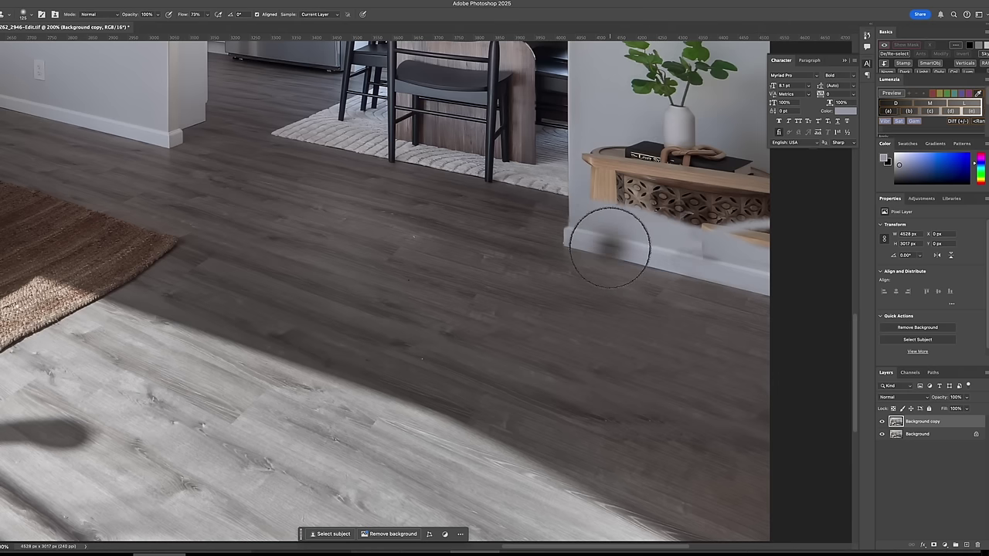
key("bracketleft")
key("bracketleft")
key("bracketleft")
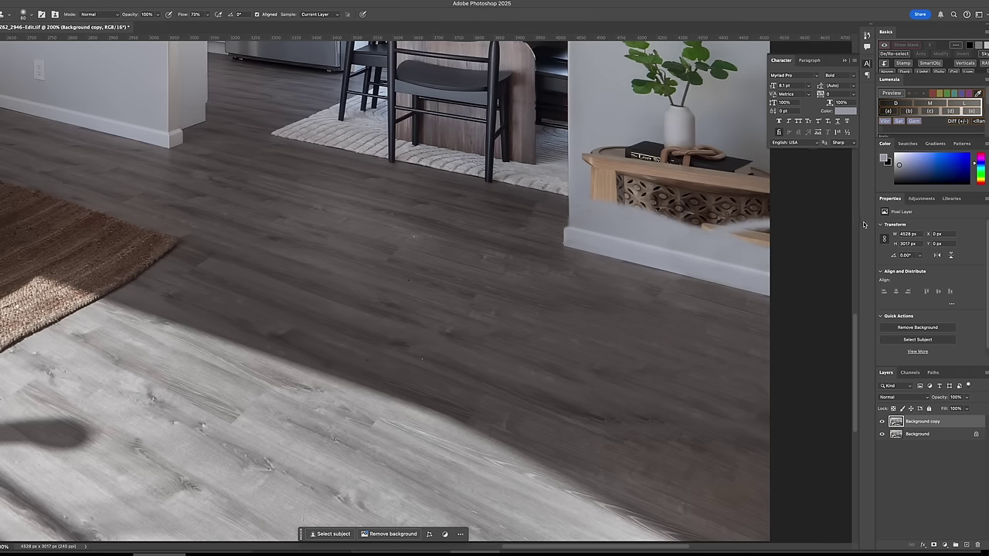
- Lasso the potted plant, books and remaining part of the side table against the wall
scroll(822, 228, "up", 5)
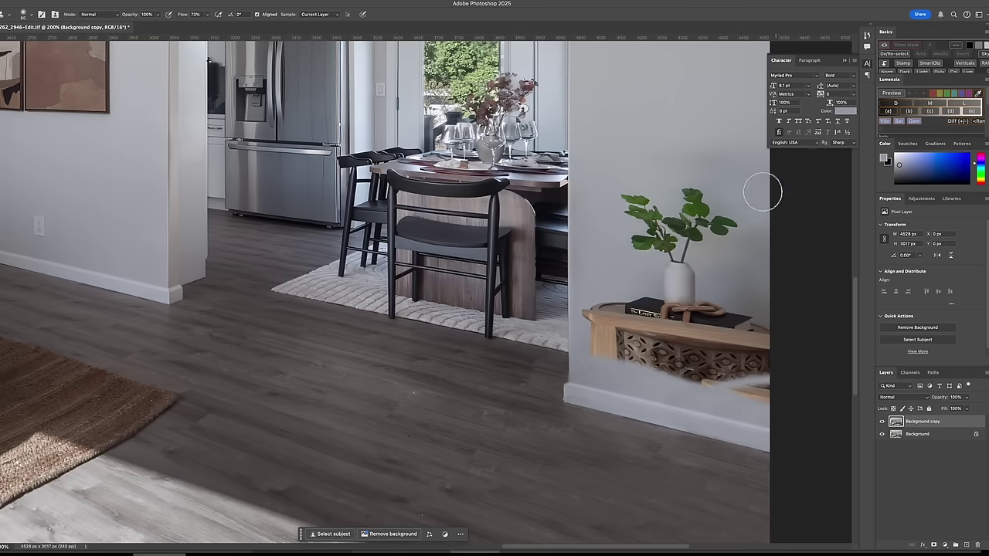
left_click_drag(711, 124, 623, 113)
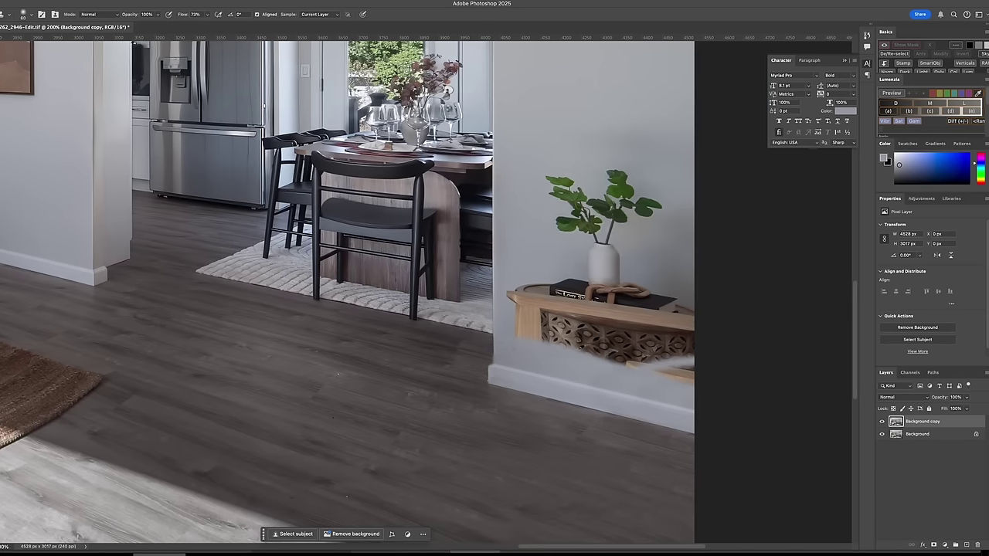
key("l")
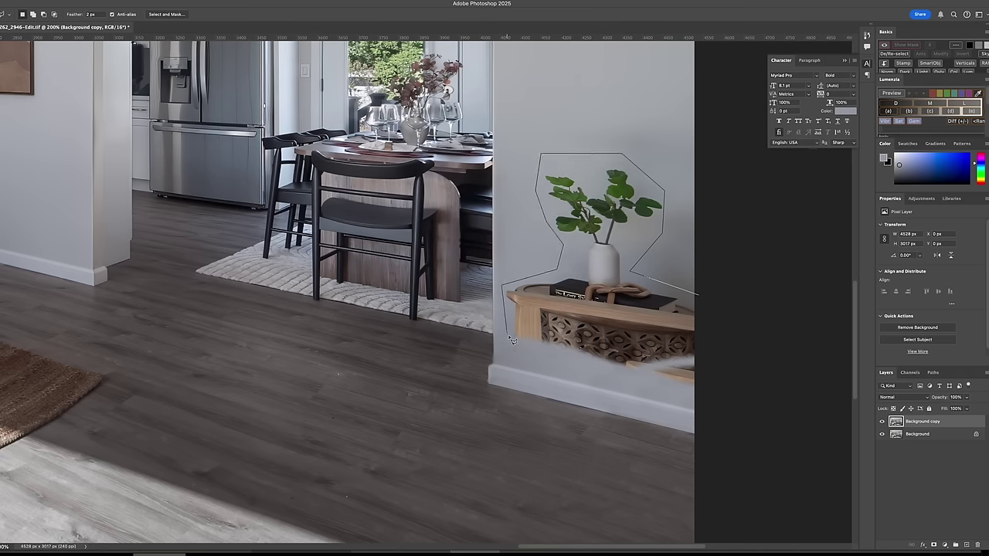
left_click_drag(695, 405, 711, 403)
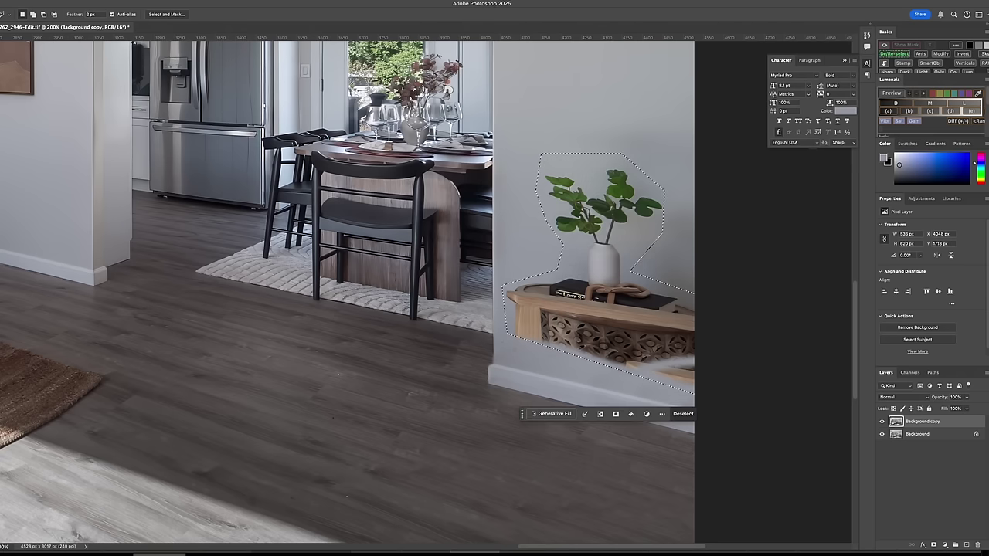
- Content-Aware Fill the plant and side table onto a new layer, excluding the kitchen, dining area and chandelier from the sampling area
left_click(57, 2)
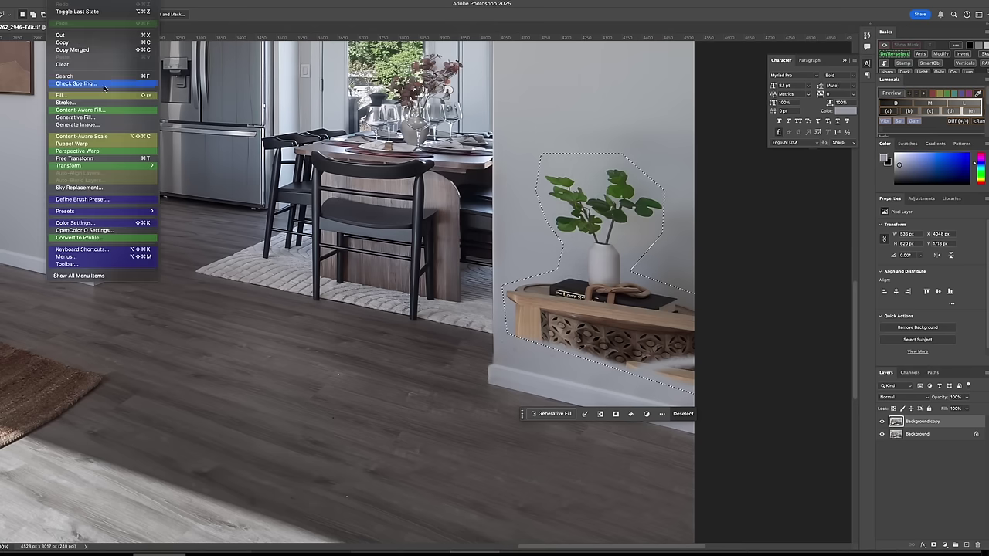
left_click(115, 111)
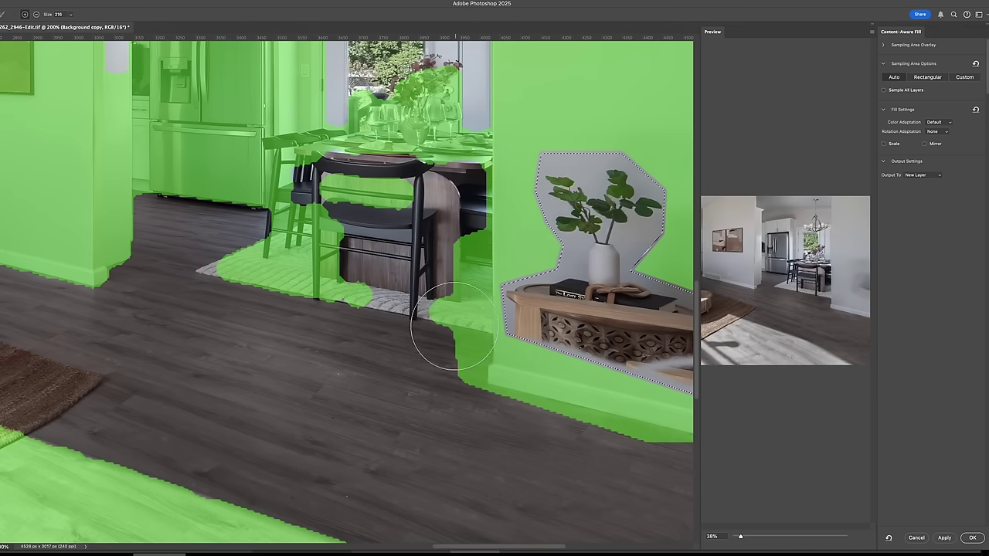
mouse_move(436, 328)
left_mouse_down()
mouse_move(446, 273)
mouse_move(420, 385)
mouse_move(432, 379)
mouse_move(455, 392)
mouse_move(448, 150)
mouse_move(384, 66)
mouse_move(390, 60)
mouse_move(386, 127)
mouse_move(338, 149)
mouse_move(295, 257)
mouse_move(299, 284)
mouse_move(332, 288)
mouse_move(267, 189)
mouse_move(187, 168)
mouse_move(179, 56)
mouse_move(236, 42)
mouse_move(270, 116)
mouse_move(287, 71)
left_mouse_up()
scroll(217, 288, "up", 6)
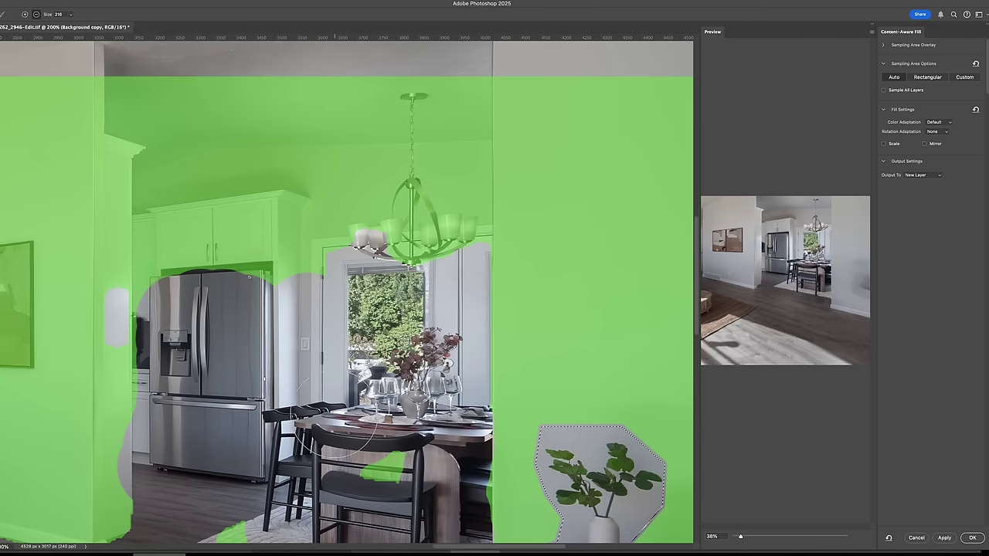
mouse_move(217, 285)
left_mouse_down()
mouse_move(172, 244)
mouse_move(159, 86)
mouse_move(182, 176)
mouse_move(183, 92)
mouse_move(196, 230)
mouse_move(263, 297)
mouse_move(312, 163)
mouse_move(406, 66)
mouse_move(457, 85)
mouse_move(485, 255)
mouse_move(492, 222)
mouse_move(309, 290)
left_mouse_up()
left_click(259, 46)
mouse_move(369, 487)
left_mouse_down()
mouse_move(374, 502)
mouse_move(395, 465)
left_mouse_up()
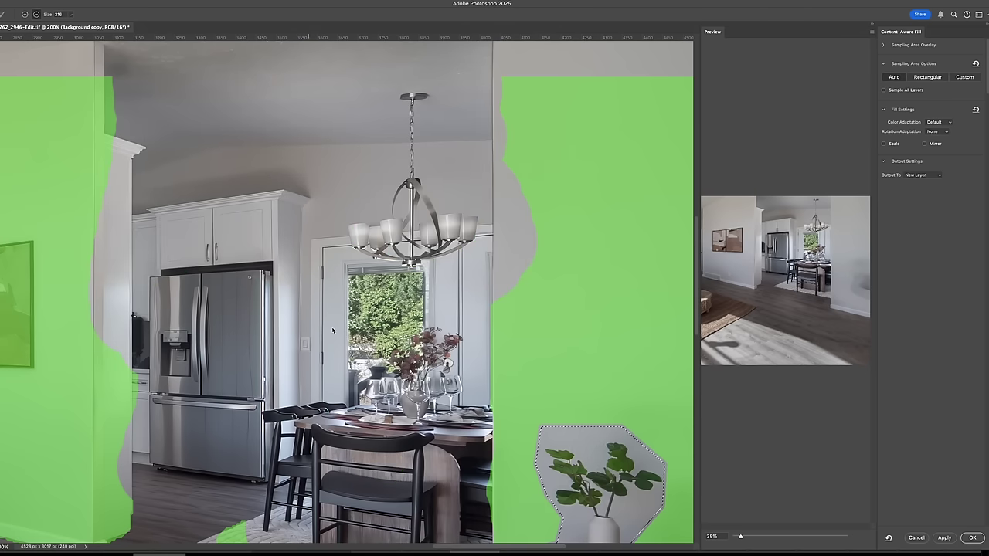
scroll(361, 300, "down", 1)
scroll(351, 298, "down", 5)
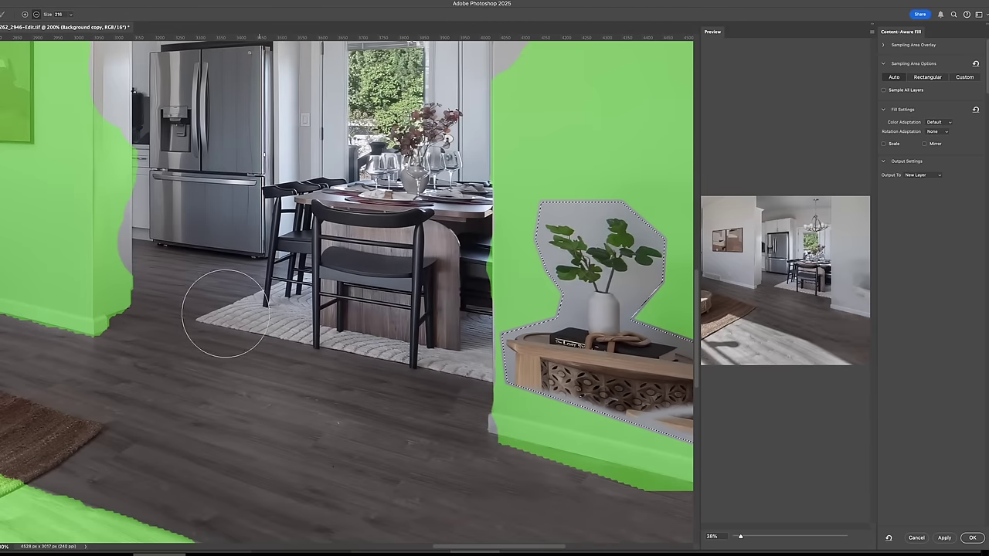
left_click(976, 538)
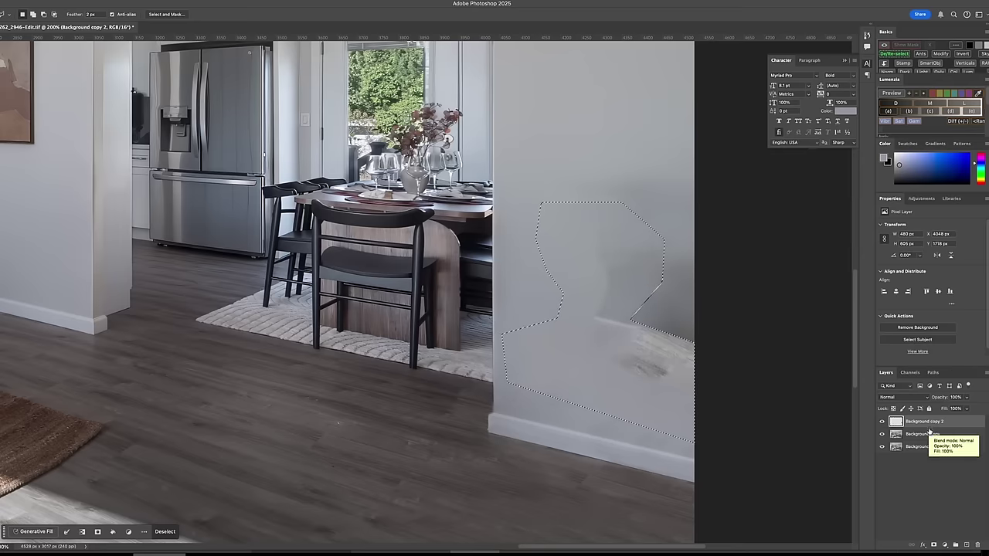
- Stamp all visible layers into a new merged layer and clear the selection
key("ctrl+shift+alt+e")
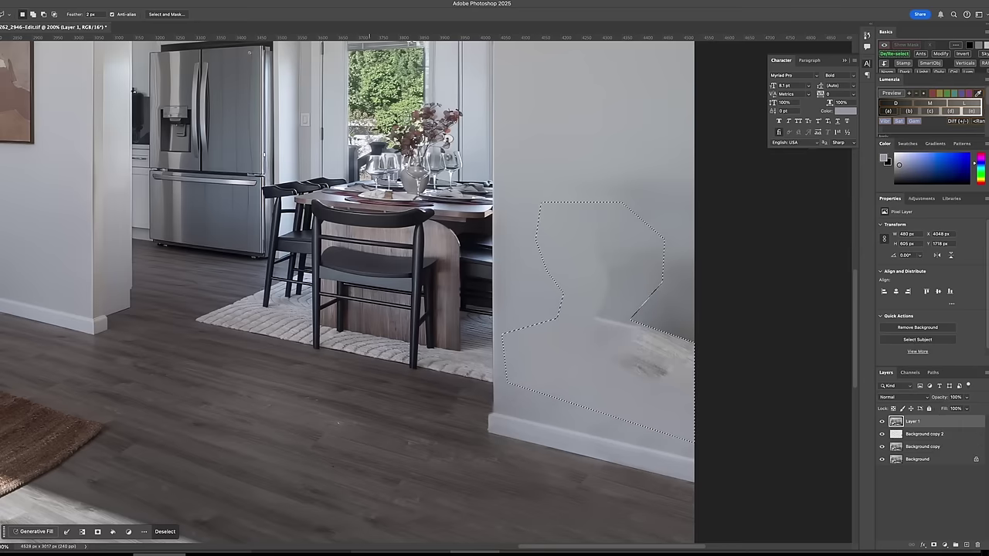
left_click(148, 1)
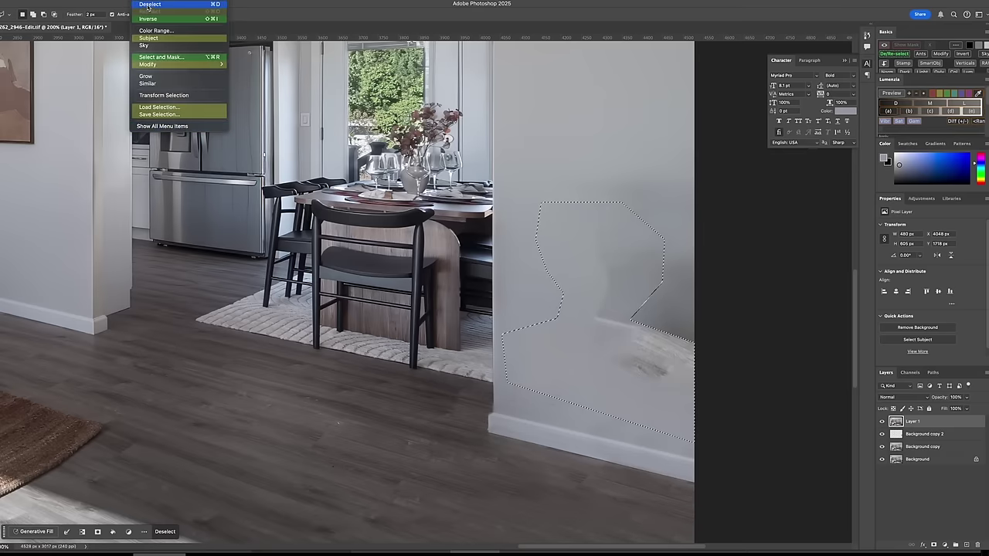
left_click(148, 6)
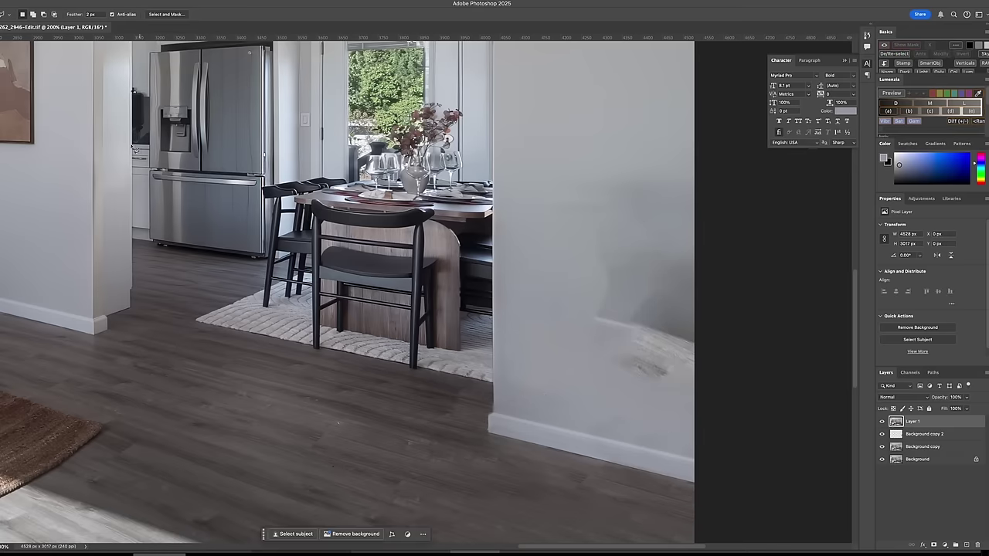
- Enlarge the clone brush to 175 and clone clean wall over the smudges and shadow left by the filled table and plant
key("s")
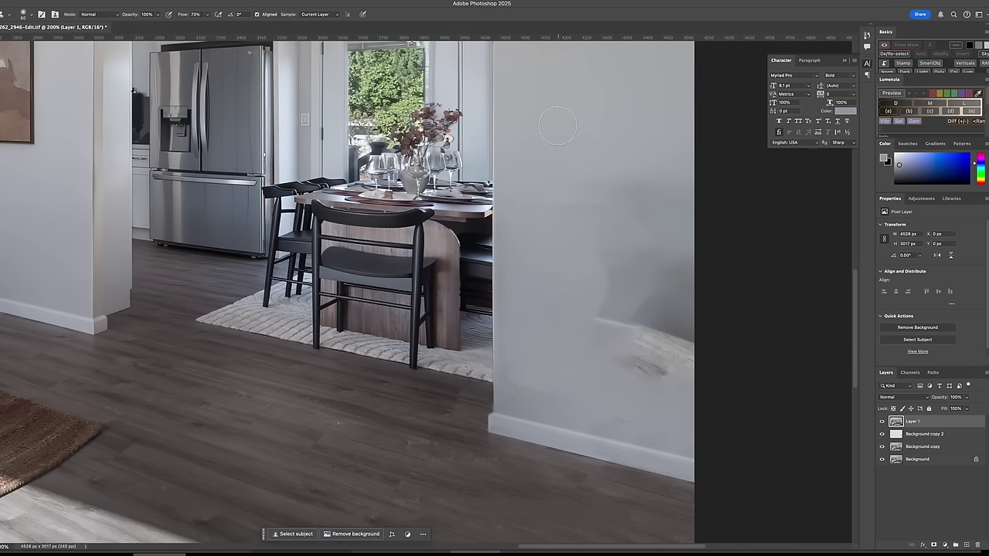
key("bracketright")
key("bracketright")
key("bracketright")
key("bracketright")
key("bracketright")
key("bracketright")
key("bracketright")
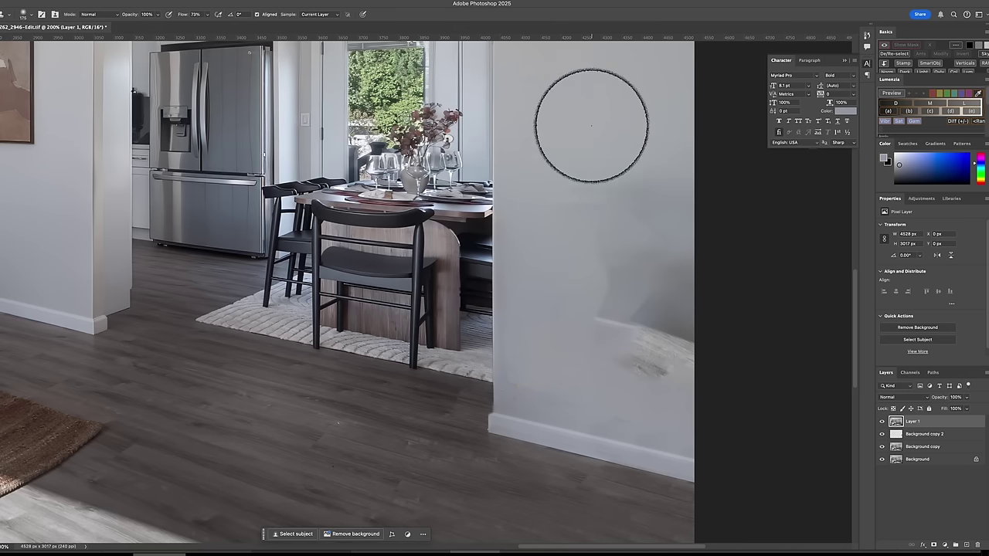
scroll(592, 120, "up", 2)
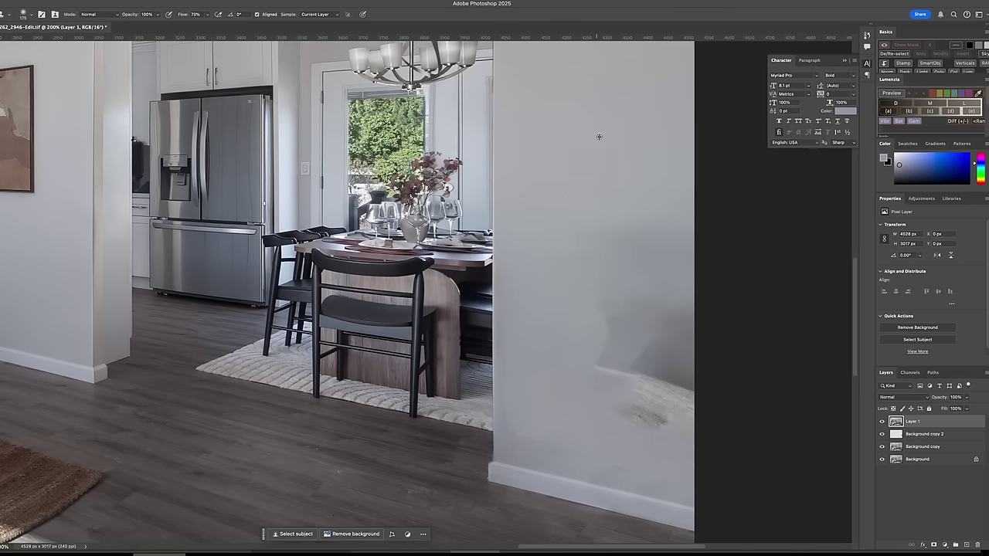
left_click(556, 171, "alt")
mouse_move(583, 251)
left_mouse_down()
mouse_move(658, 279)
mouse_move(650, 320)
mouse_move(592, 355)
mouse_move(615, 335)
mouse_move(676, 404)
mouse_move(692, 309)
mouse_move(667, 423)
mouse_move(636, 414)
mouse_move(680, 428)
mouse_move(715, 421)
mouse_move(643, 417)
mouse_move(726, 418)
mouse_move(650, 420)
mouse_move(687, 438)
mouse_move(639, 424)
mouse_move(654, 358)
mouse_move(524, 413)
mouse_move(539, 427)
mouse_move(617, 424)
mouse_move(596, 424)
mouse_move(700, 449)
mouse_move(625, 427)
mouse_move(686, 422)
mouse_move(616, 403)
mouse_move(689, 417)
mouse_move(708, 373)
mouse_move(676, 327)
mouse_move(692, 313)
mouse_move(642, 342)
mouse_move(674, 164)
mouse_move(662, 211)
left_mouse_up()
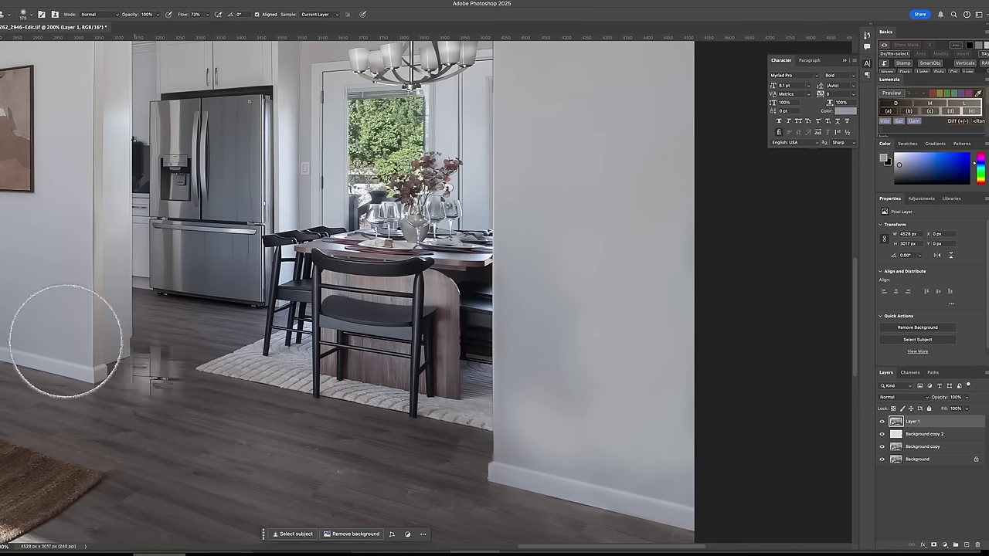
- Zoom out to the whole retouched living room photo, save it and close the file
key("z")
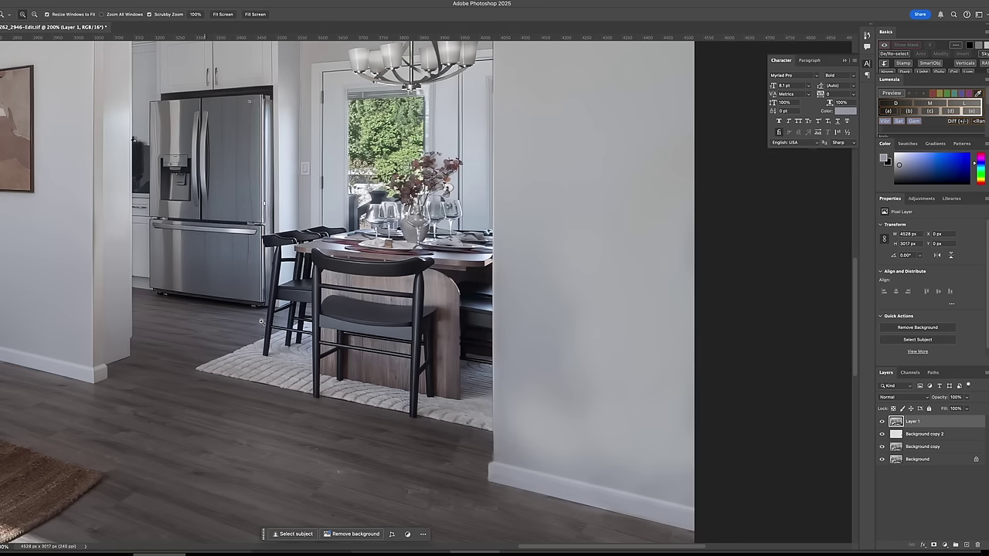
right_click(262, 315)
left_click(264, 315)
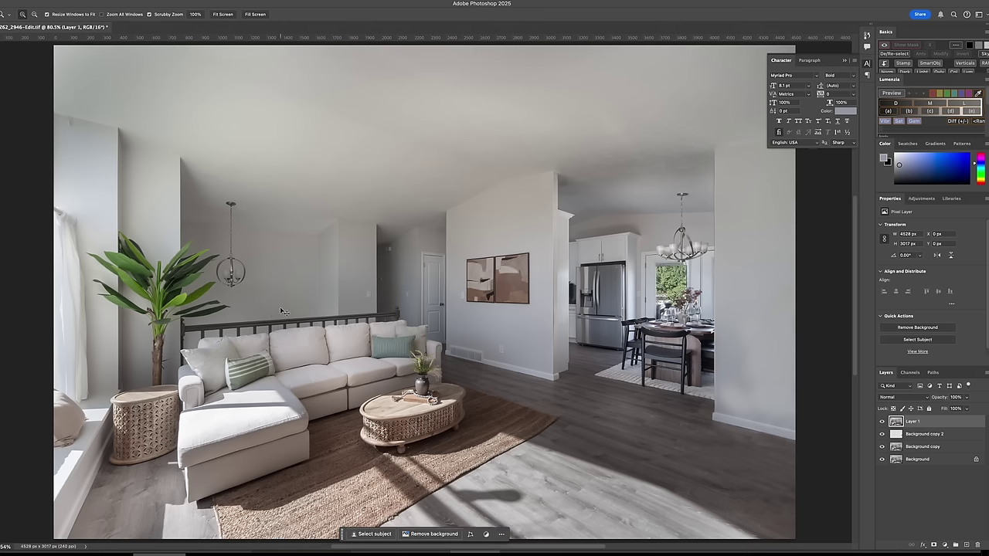
key("super+s")
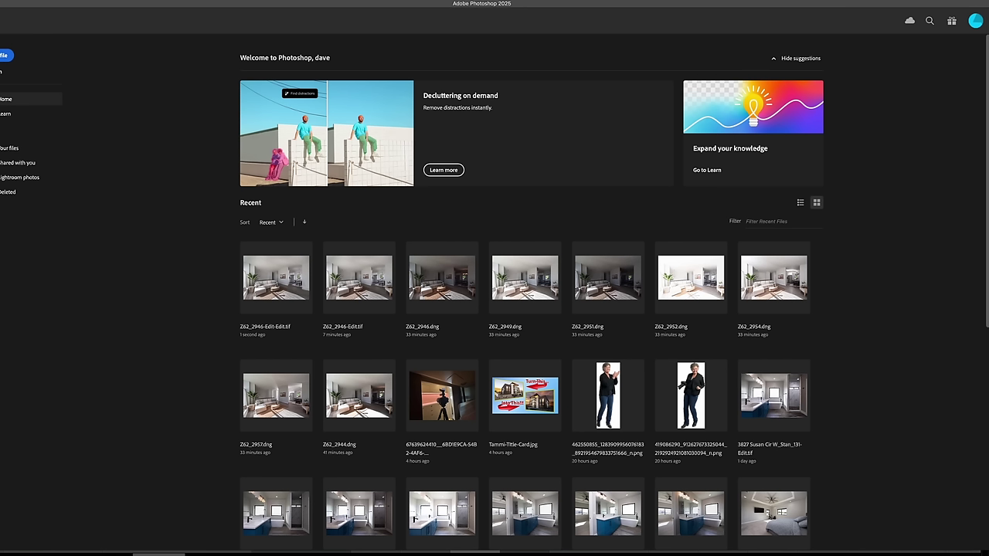
- Switch to Lightroom Classic and crop the retouched living room photo inward at the ceiling, the far wall and the window-seat side
key("super+Tab")
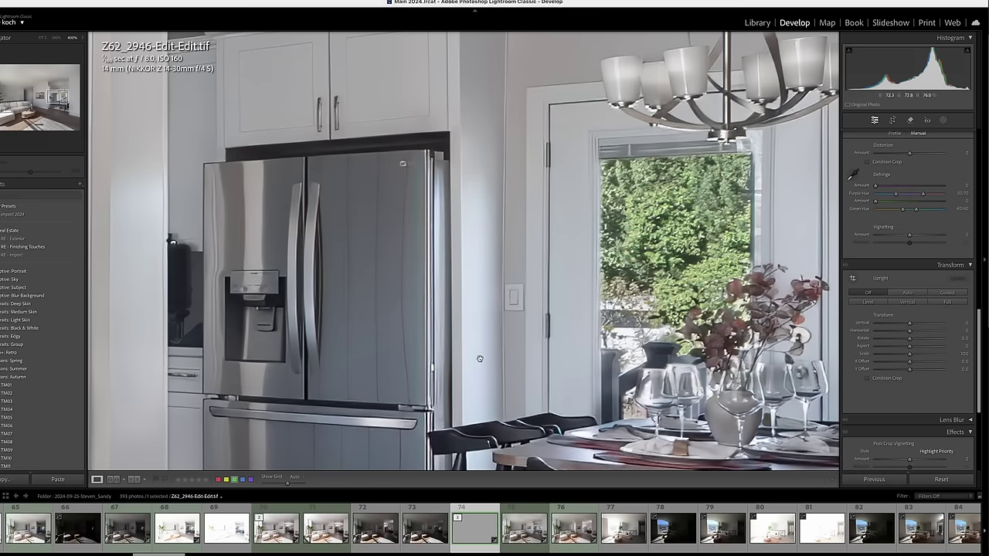
left_click(483, 340)
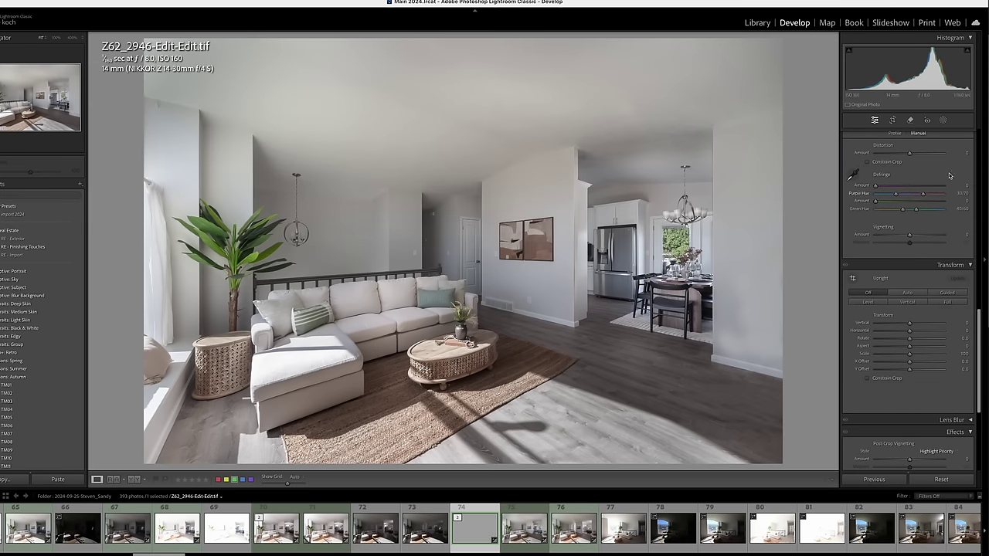
left_click(894, 120)
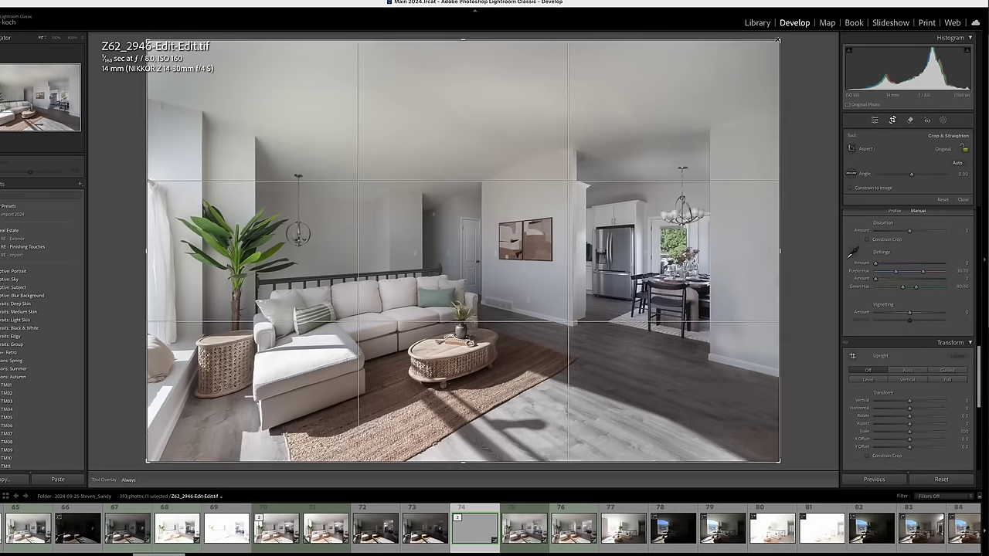
left_click_drag(781, 39, 751, 67)
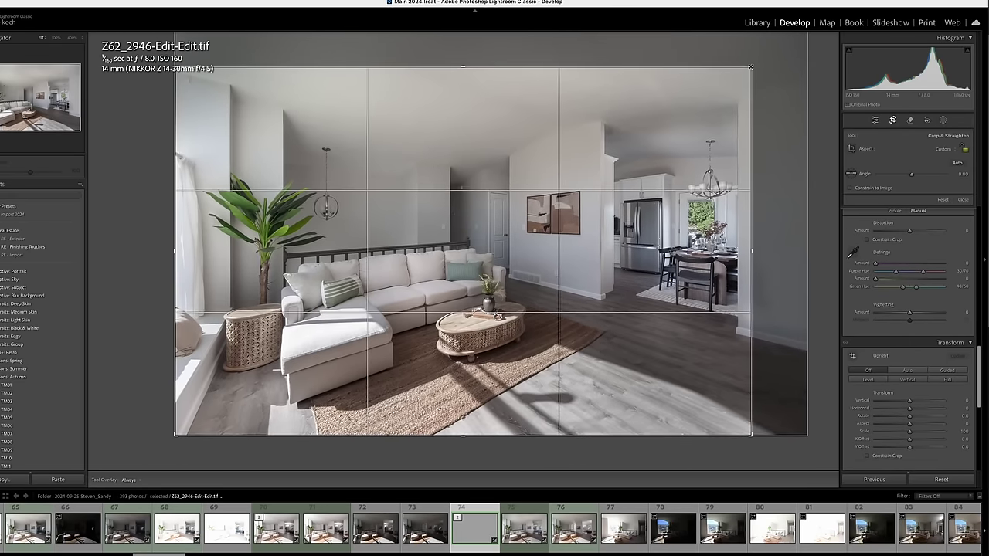
left_click_drag(186, 248, 191, 250)
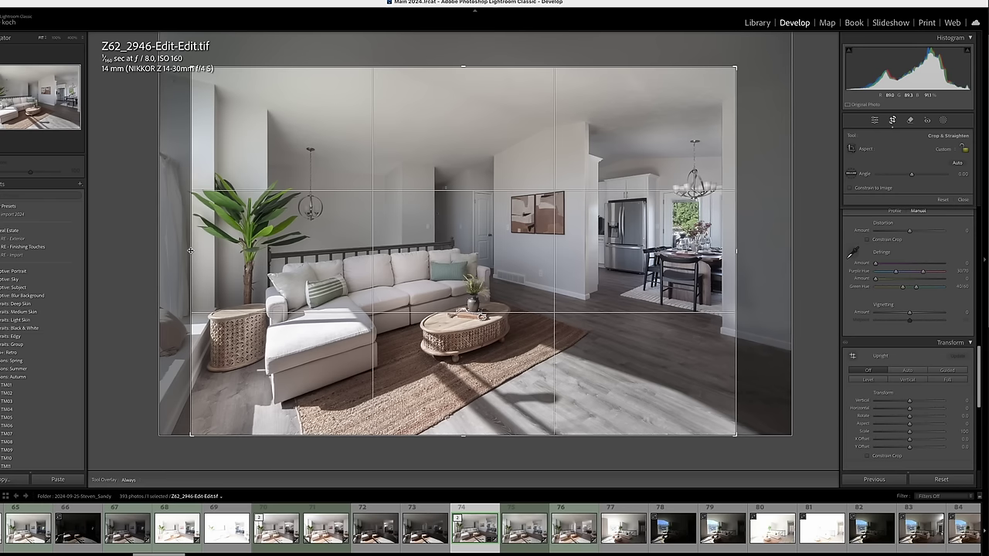
left_click_drag(190, 251, 186, 250)
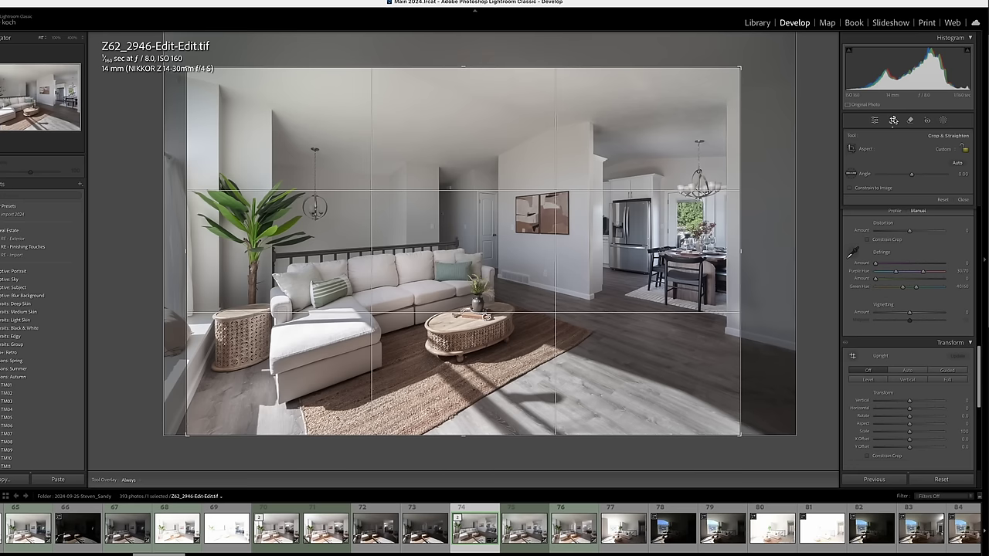
left_click(893, 120)
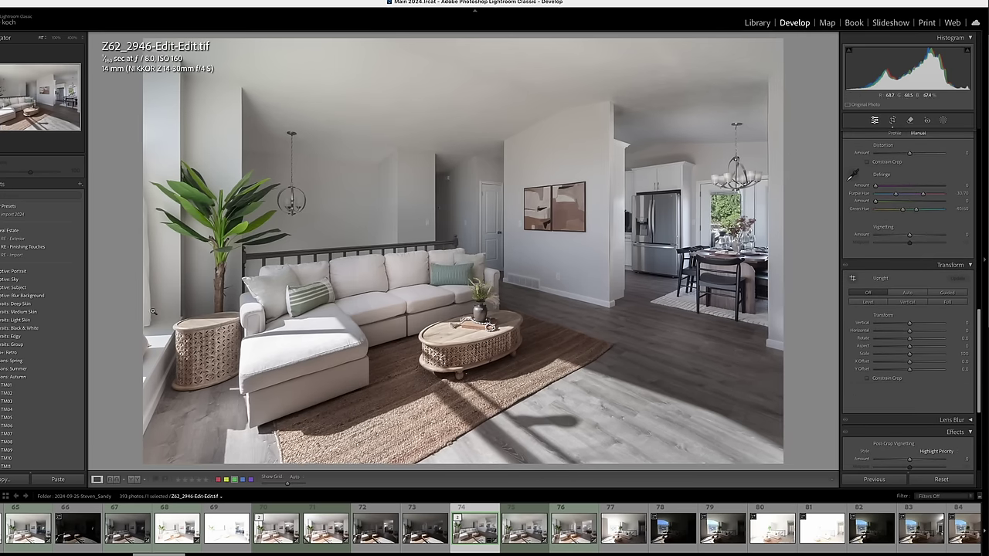
- Send the cropped photo to Photoshop 2025 as a copy with Lightroom adjustments
right_click(187, 309)
mouse_move(255, 368)
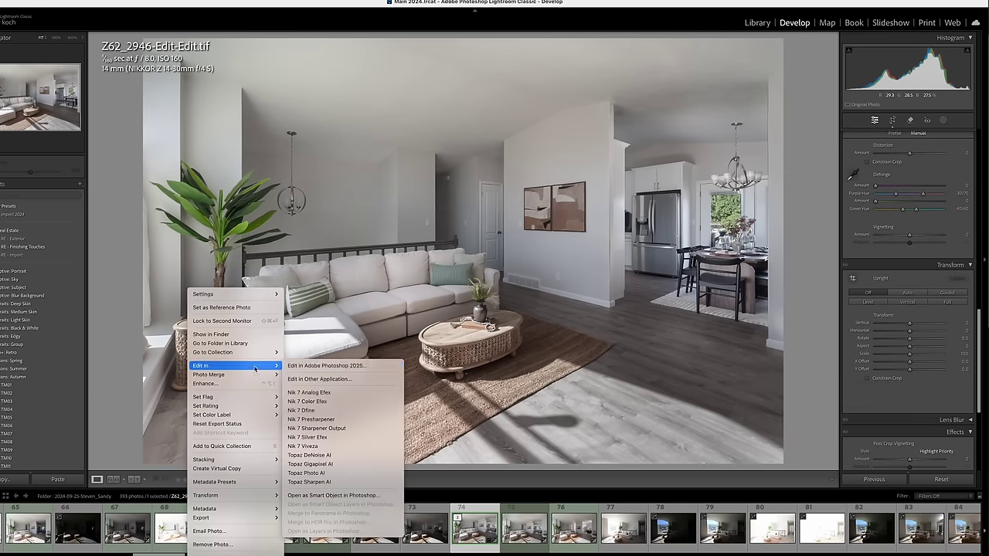
left_click(343, 367)
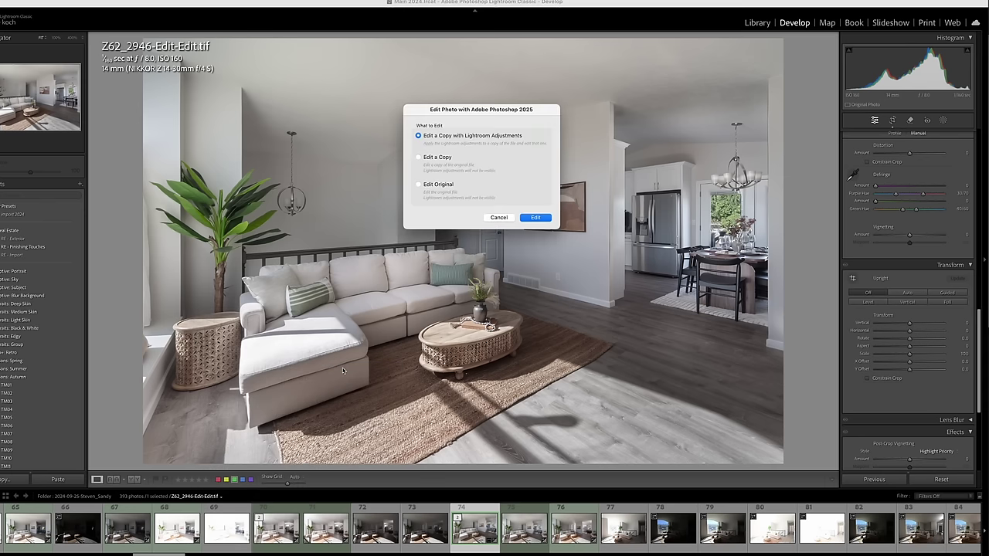
left_click(535, 217)
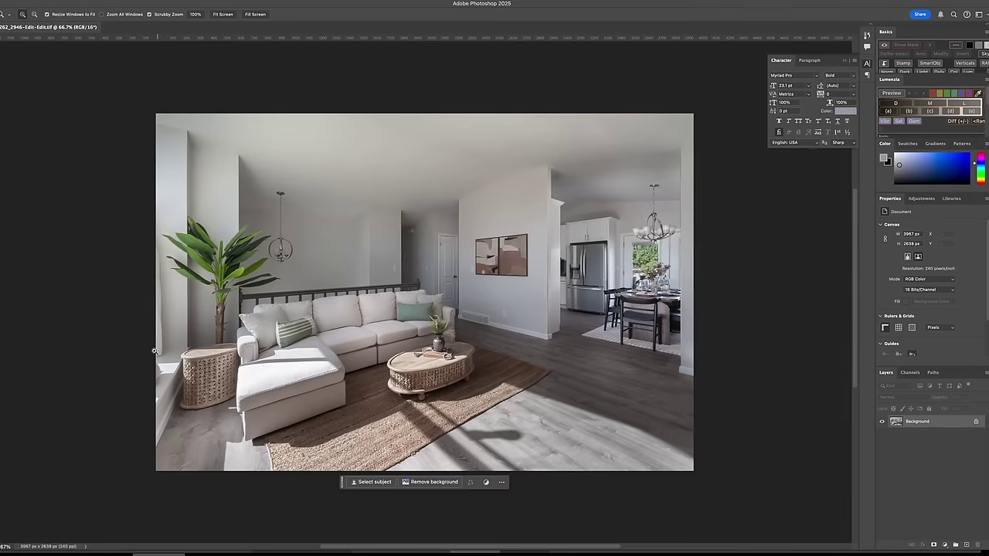
- Erase the partial cushion and its leftover tassel from the window seat using the Remove tool at size 70, and dismiss the generative AI tip
left_click(154, 352)
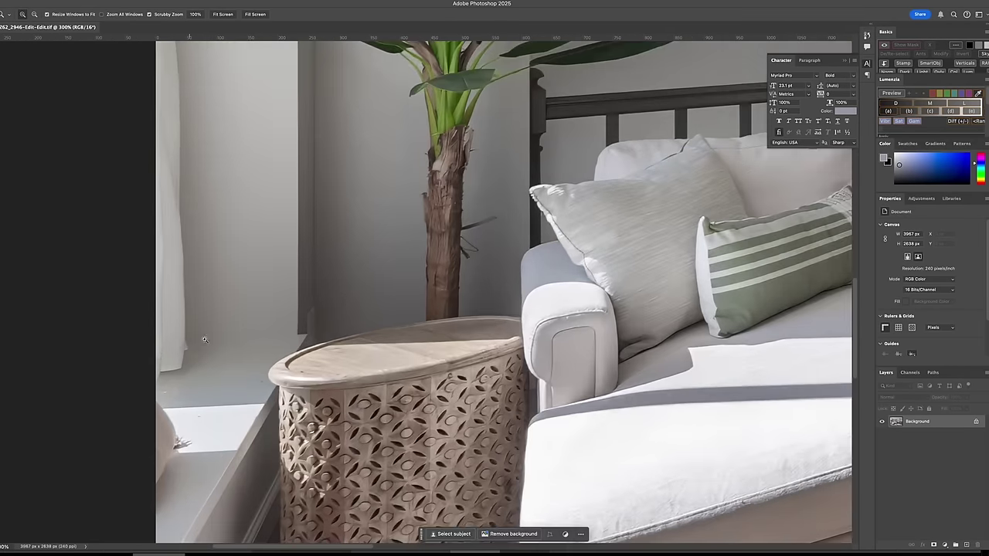
scroll(205, 340, "down", 3)
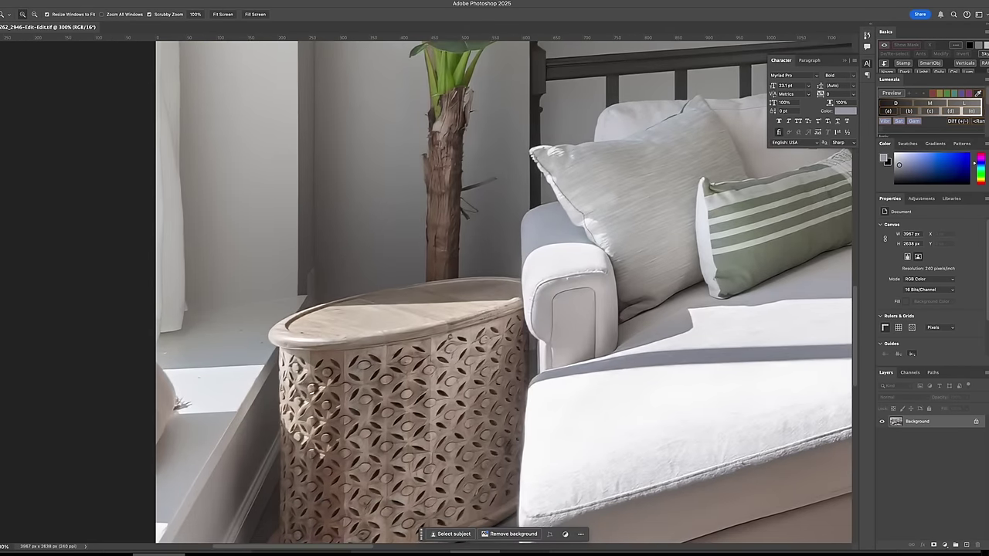
key("j")
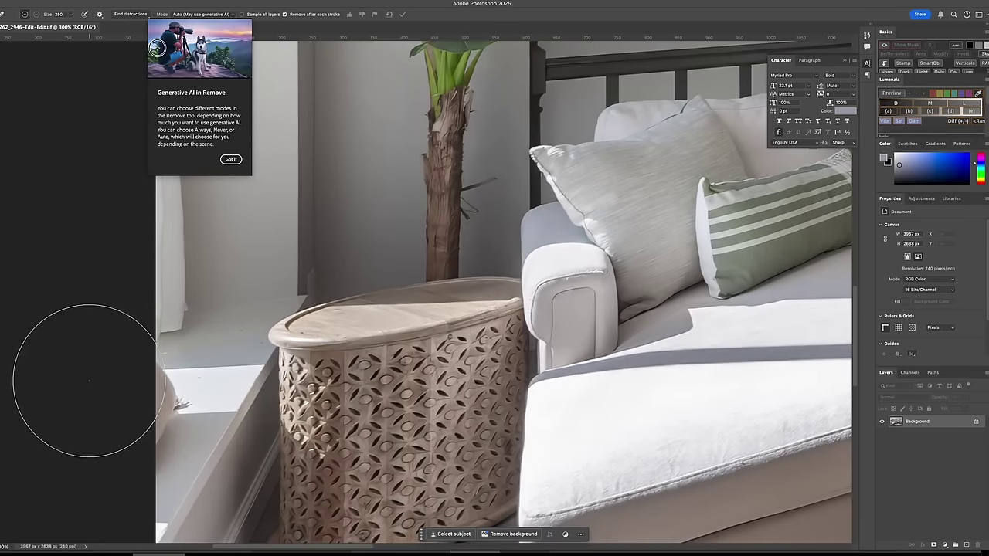
key("bracketleft")
key("bracketleft")
key("bracketleft")
key("bracketleft")
key("bracketleft")
key("bracketleft")
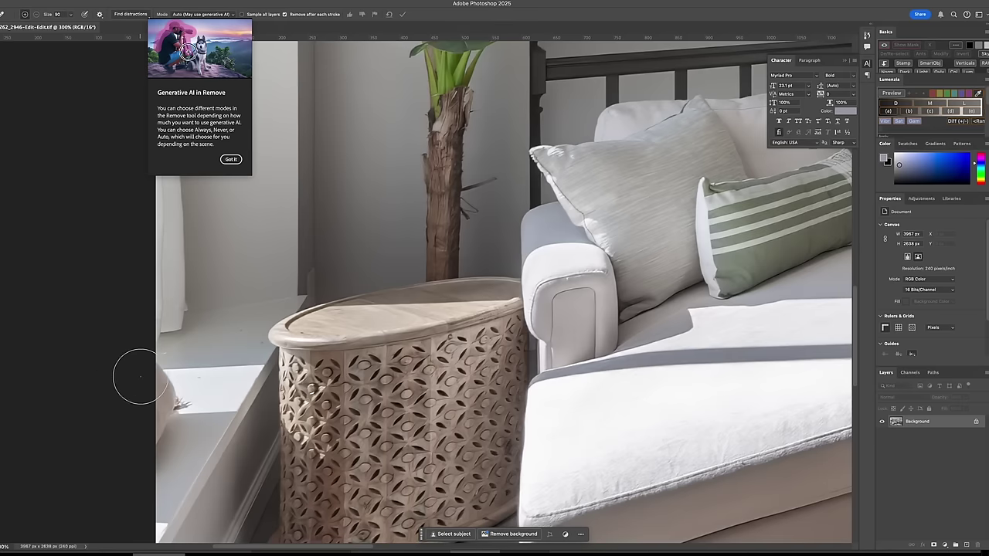
key("bracketleft")
key("bracketleft")
mouse_move(154, 357)
left_mouse_down()
mouse_move(169, 407)
mouse_move(144, 435)
left_mouse_up()
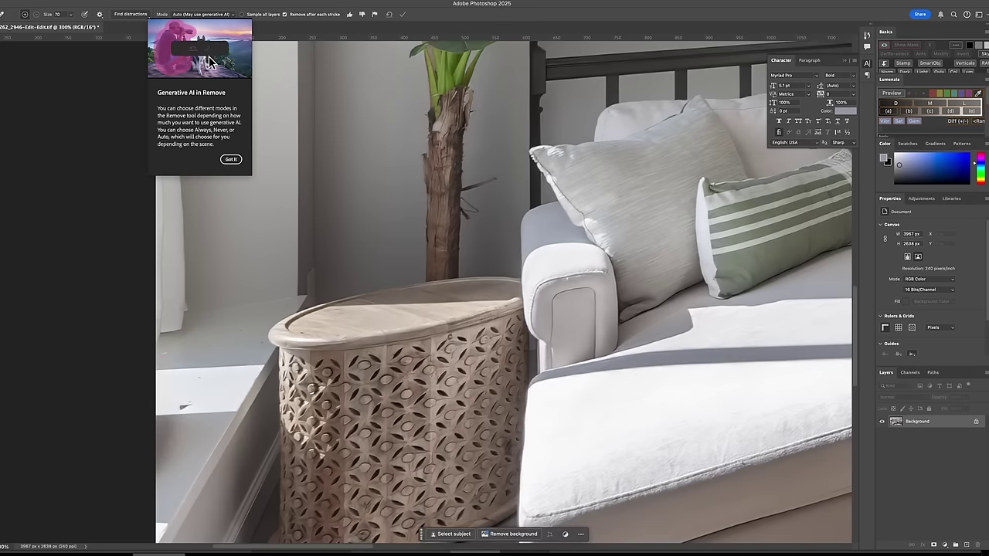
left_click(194, 393)
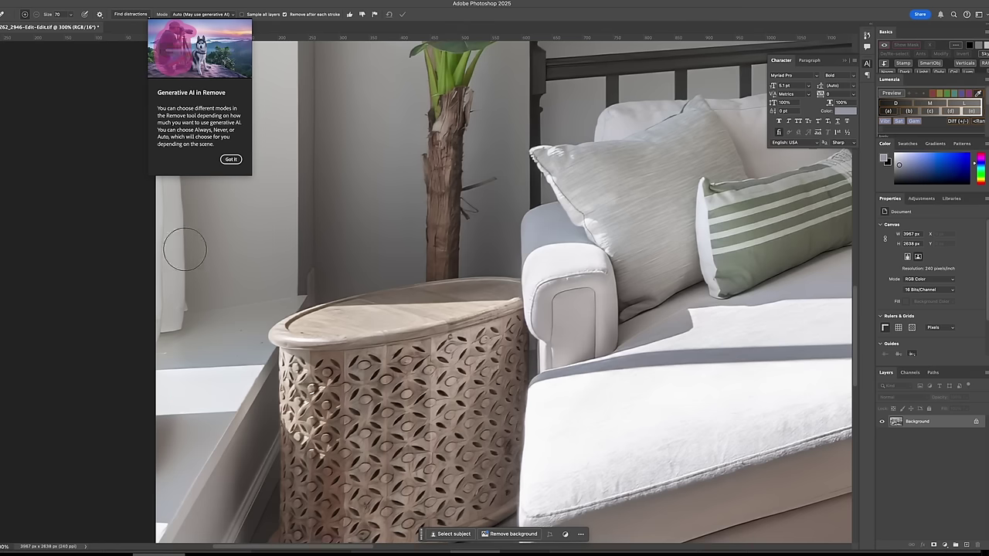
left_click(231, 160)
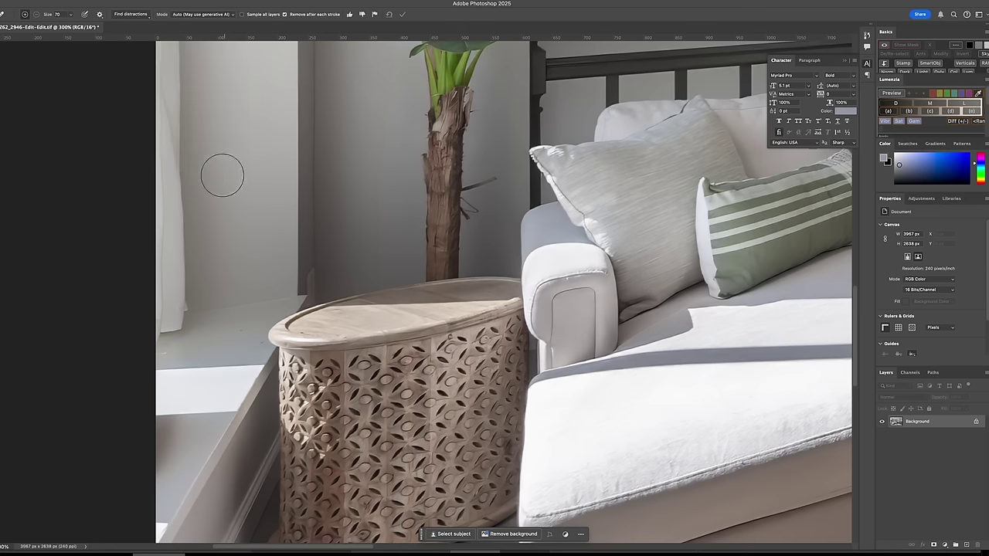
- Paint over the white curtain along the photo's edge beside the window seat with the Remove tool to erase it
scroll(208, 265, "up", 2)
mouse_move(180, 351)
left_mouse_down()
mouse_move(160, 360)
mouse_move(177, 243)
mouse_move(172, 362)
mouse_move(170, 60)
mouse_move(159, 127)
left_mouse_up()
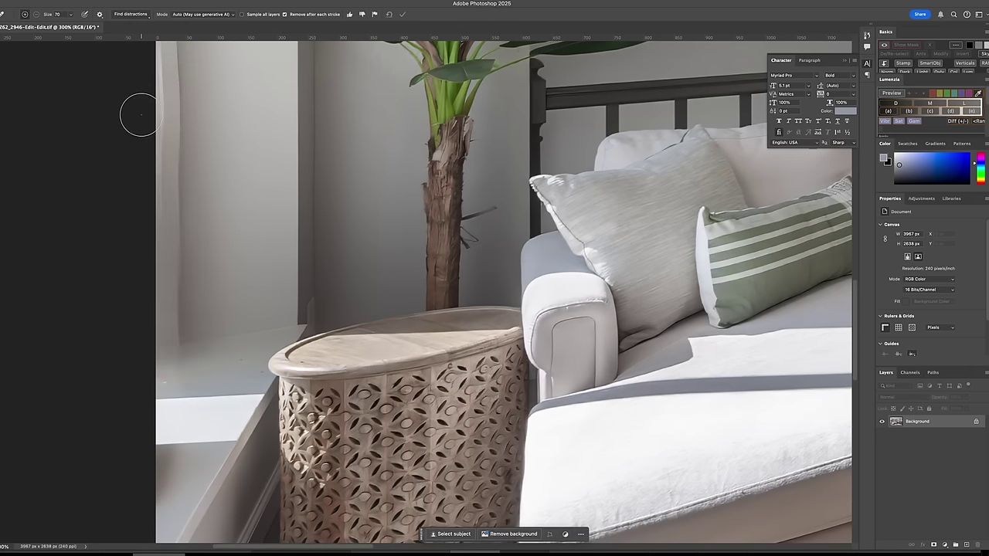
mouse_move(172, 236)
left_mouse_down()
mouse_move(174, 66)
mouse_move(165, 151)
left_mouse_up()
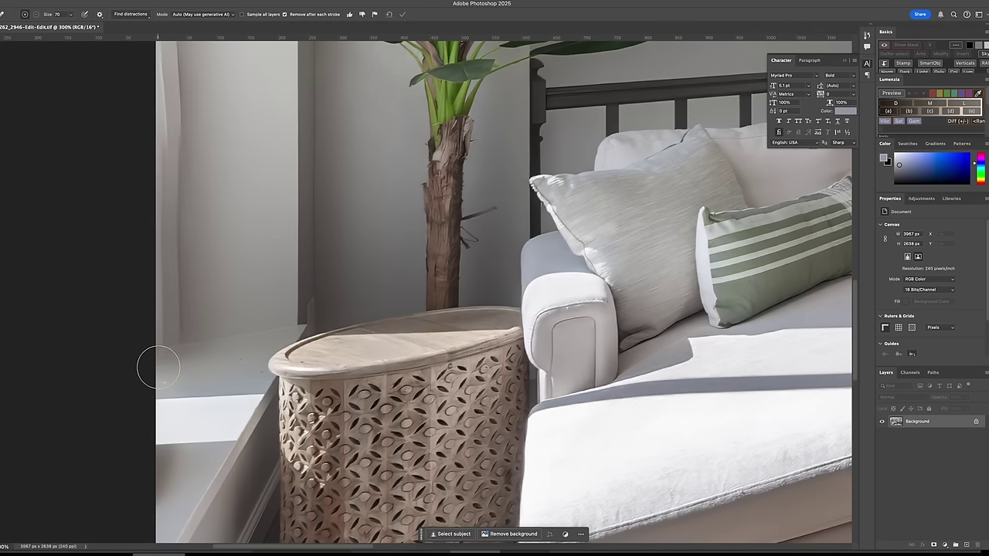
scroll(165, 364, "up", 3)
mouse_move(156, 48)
left_mouse_down()
mouse_move(170, 503)
mouse_move(170, 460)
left_mouse_up()
left_click_drag(162, 279, 160, 98)
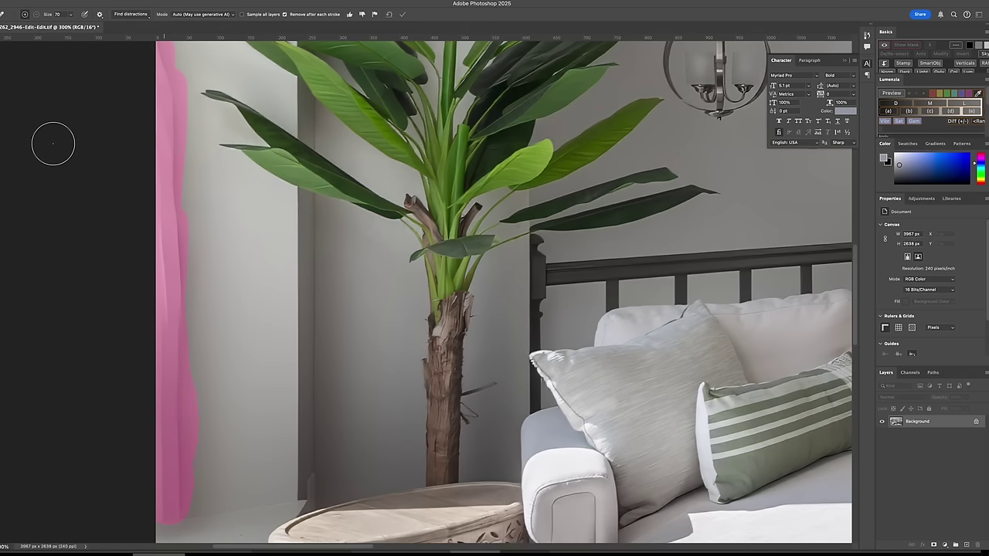